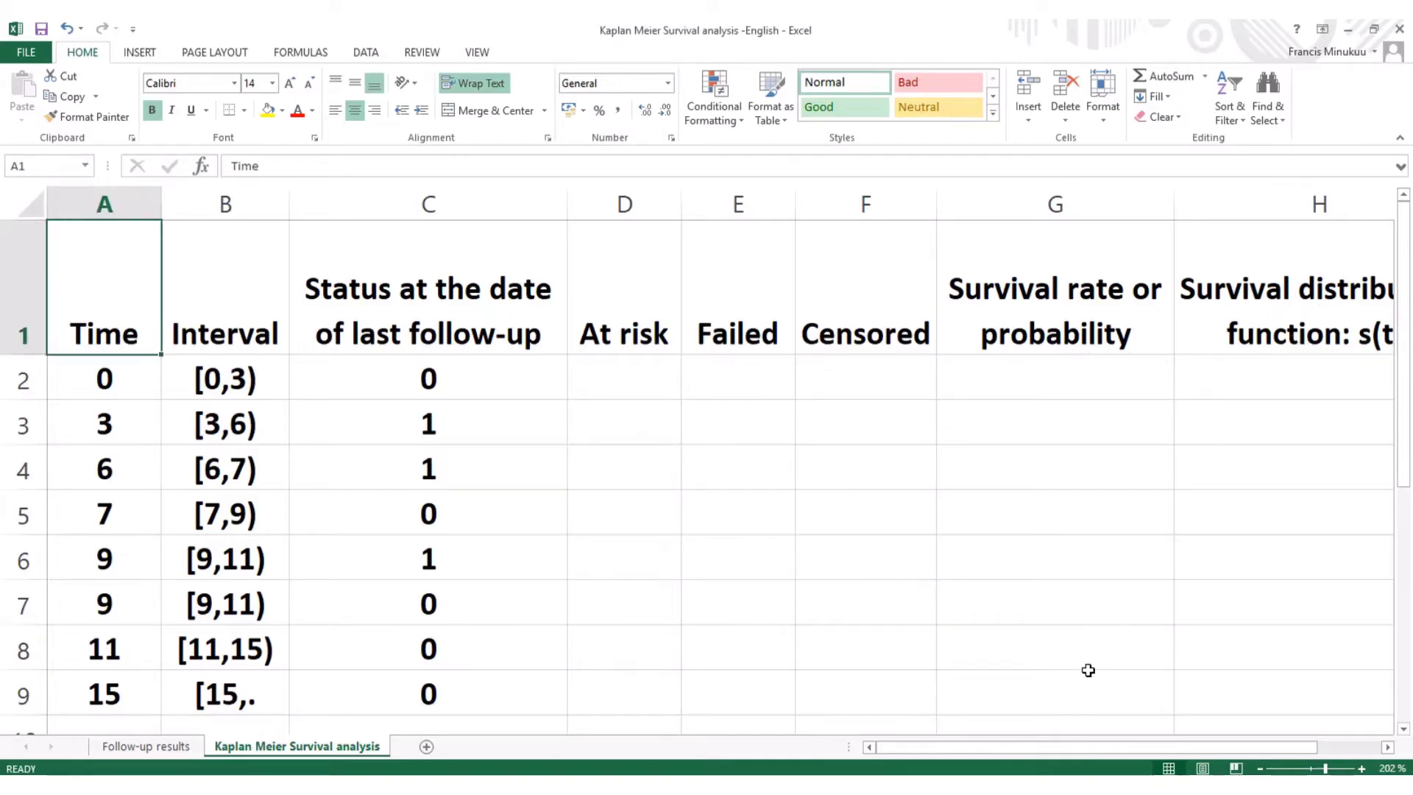
Step: Enter 7 as the number at risk for time 0, in cell D2 of the Kaplan Meier Survival analysis sheet
left_click_drag(1080, 748, 1171, 730)
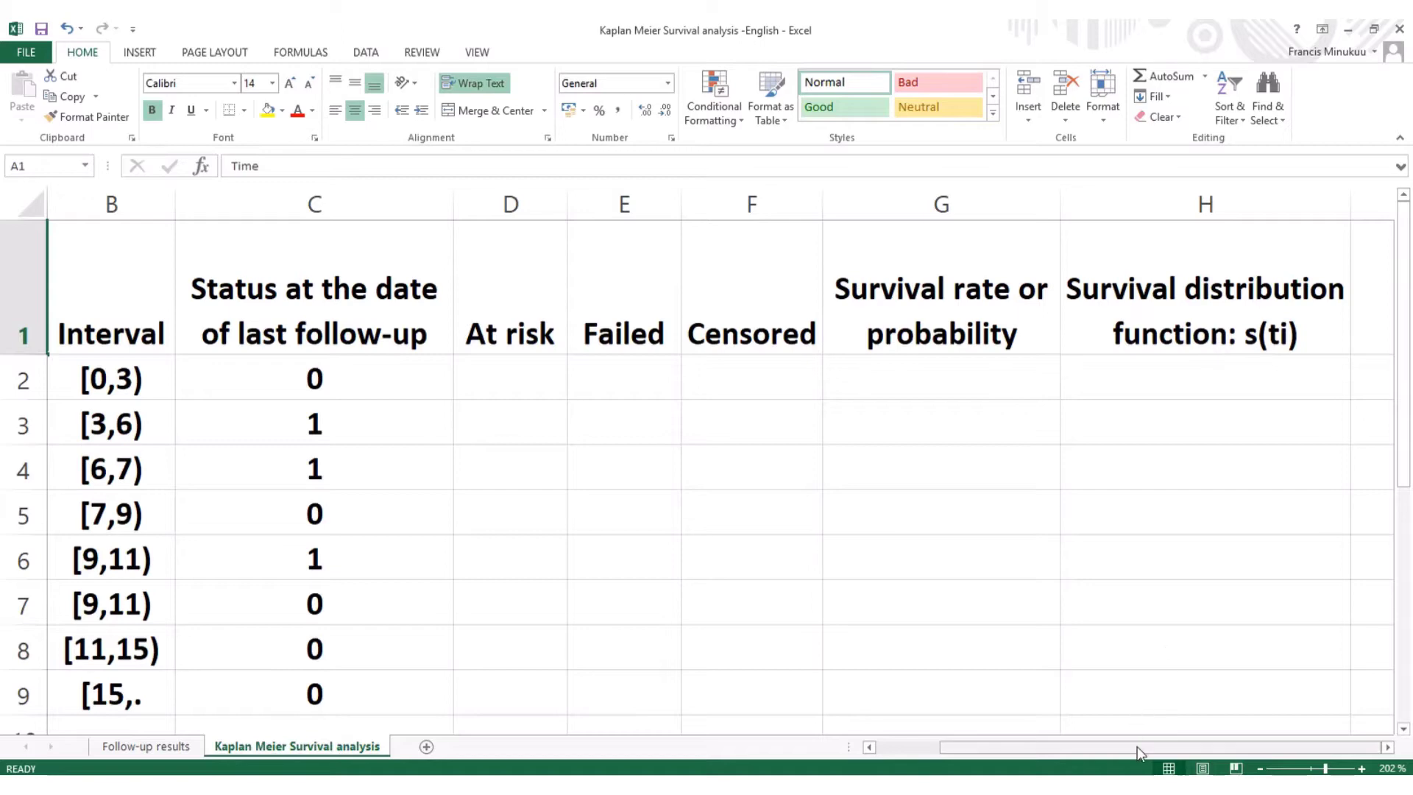
left_click_drag(1137, 747, 903, 743)
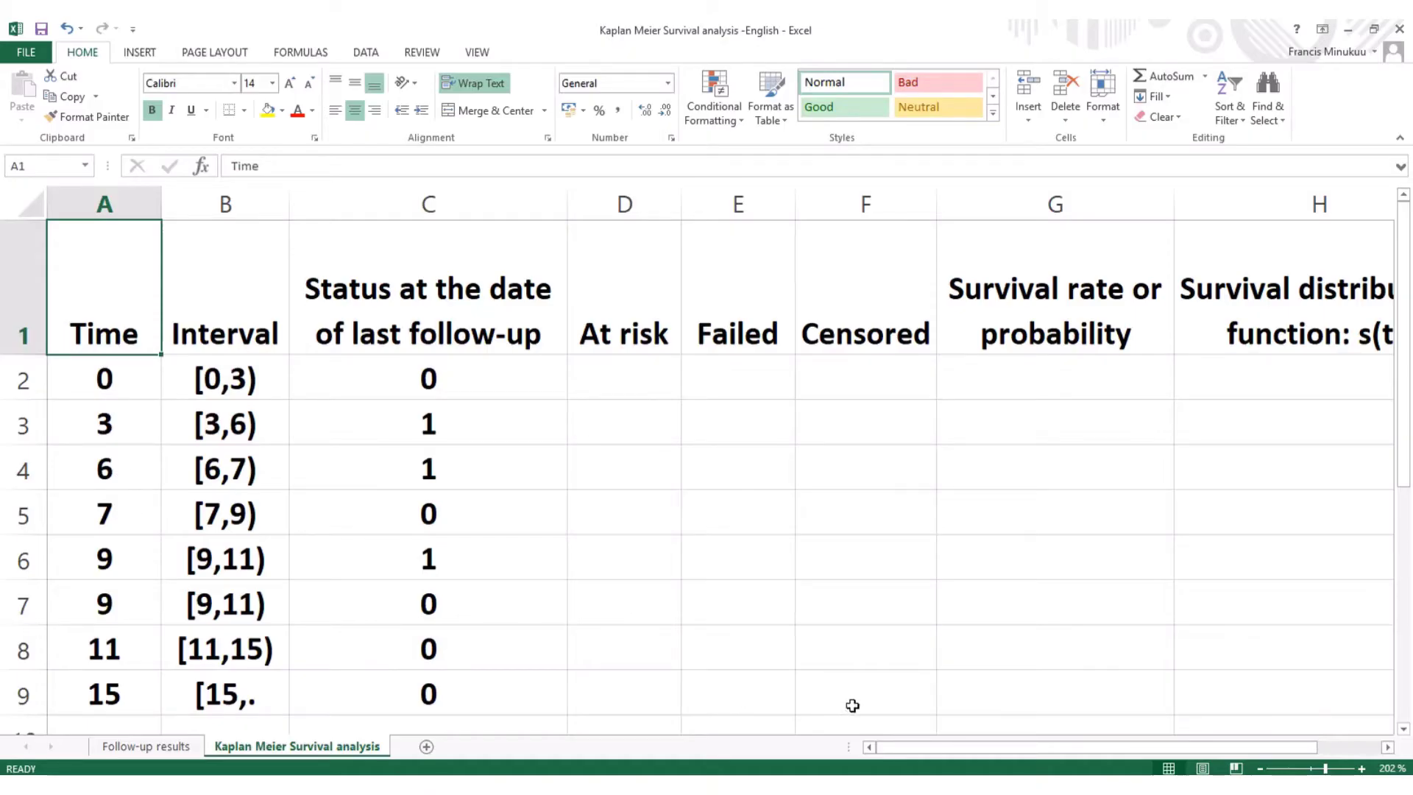
mouse_move(948, 747)
left_mouse_down()
mouse_move(1085, 743)
mouse_move(942, 746)
left_mouse_up()
left_click(605, 336)
left_click(632, 368)
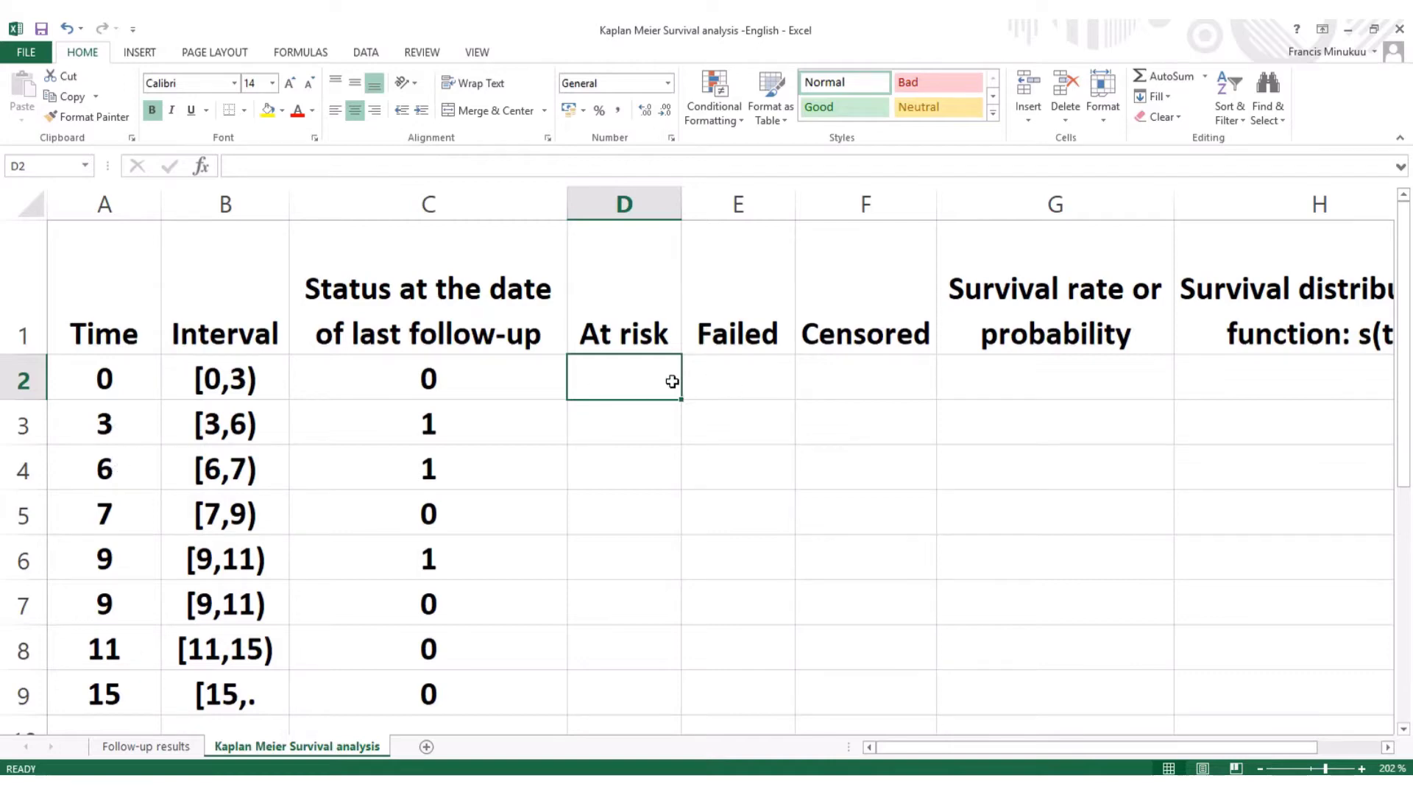
type("7")
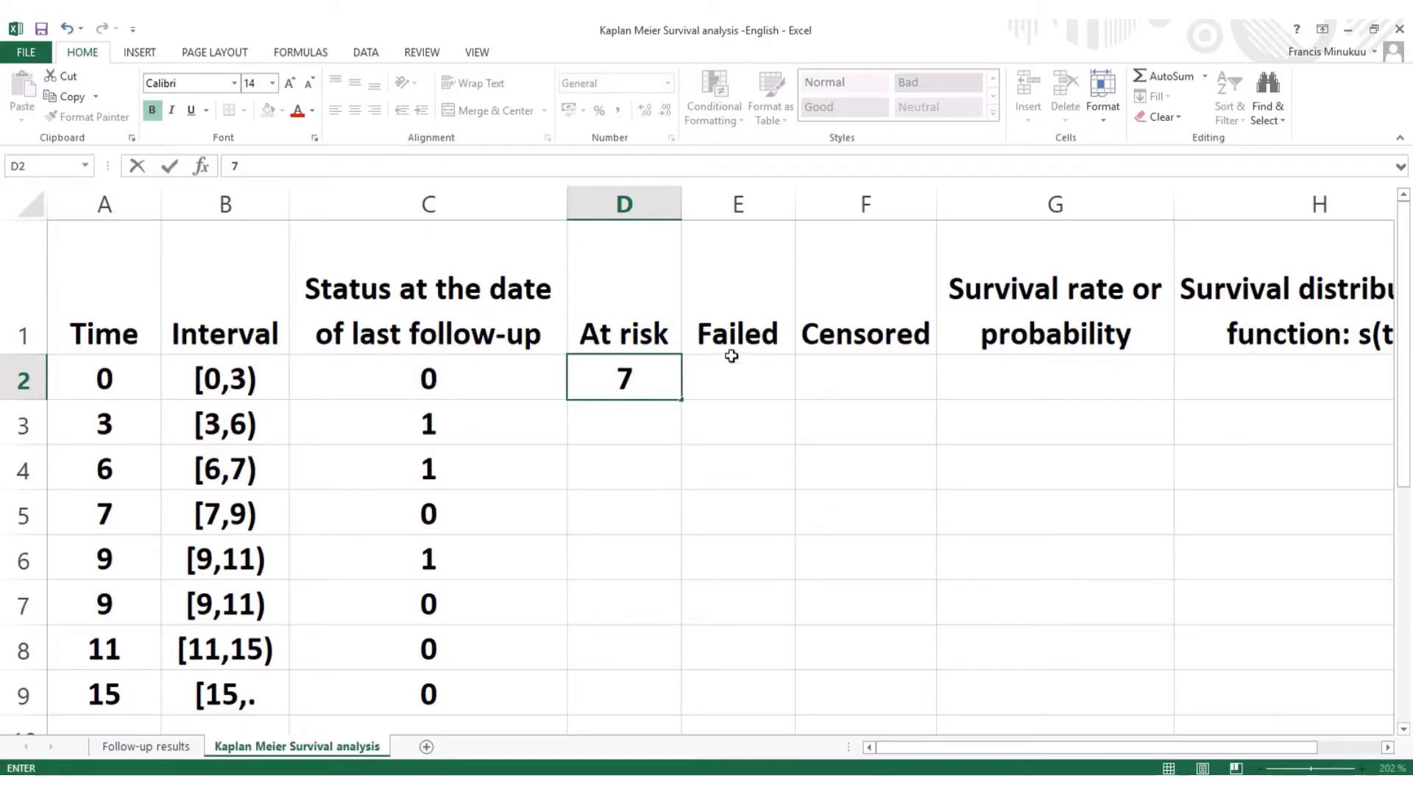
key("Return")
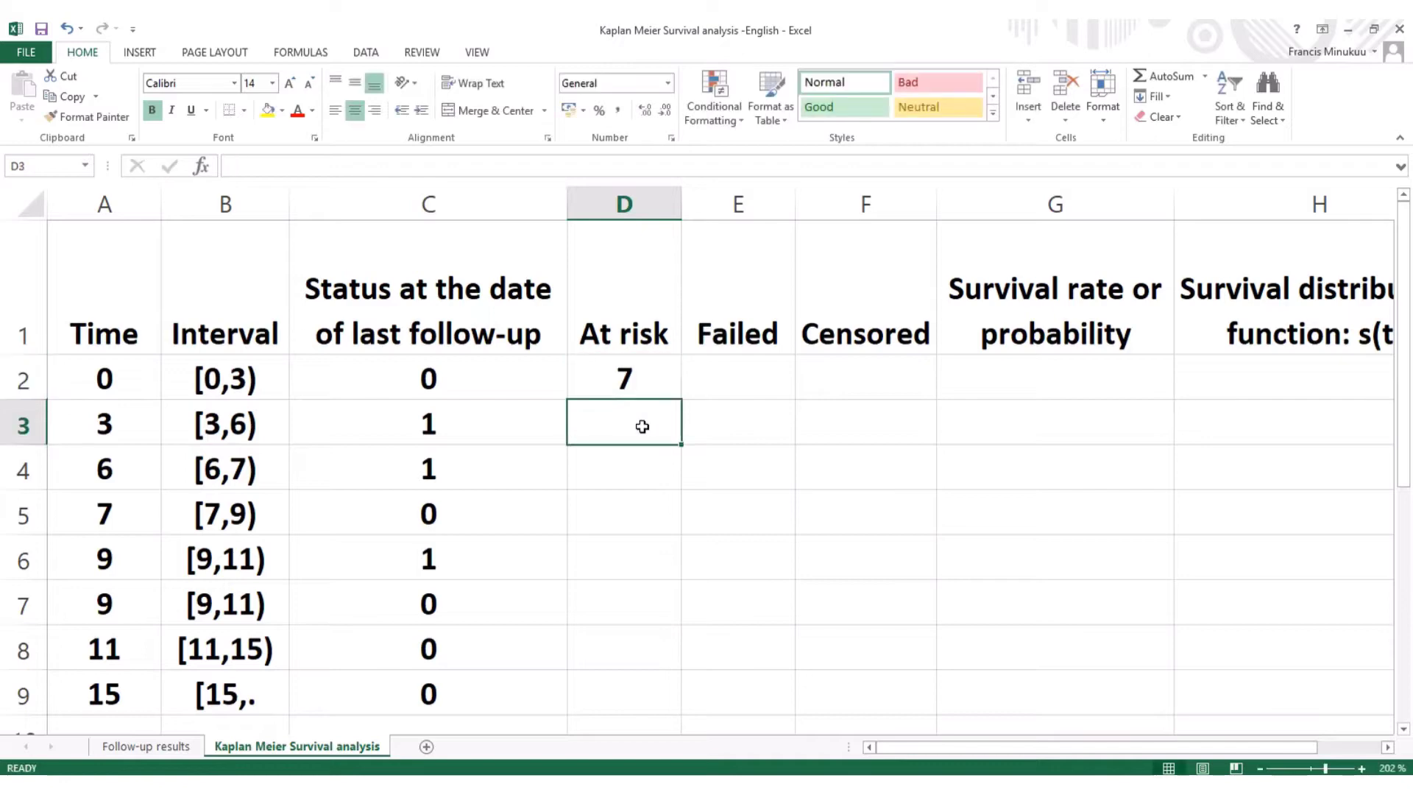
Step: Fill in the time 3 row with 6 at risk, 1 failed and 0 censored
type("6")
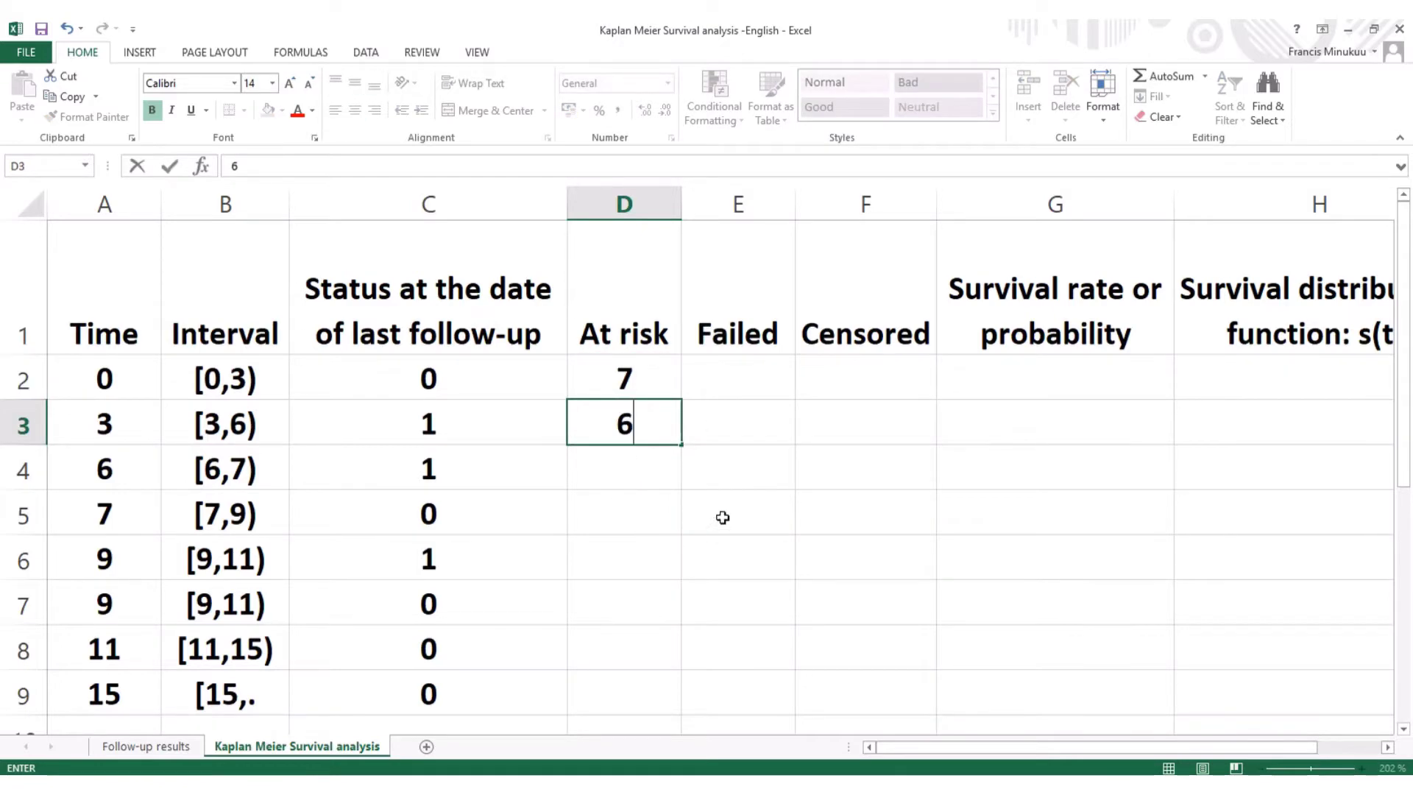
left_click(770, 433)
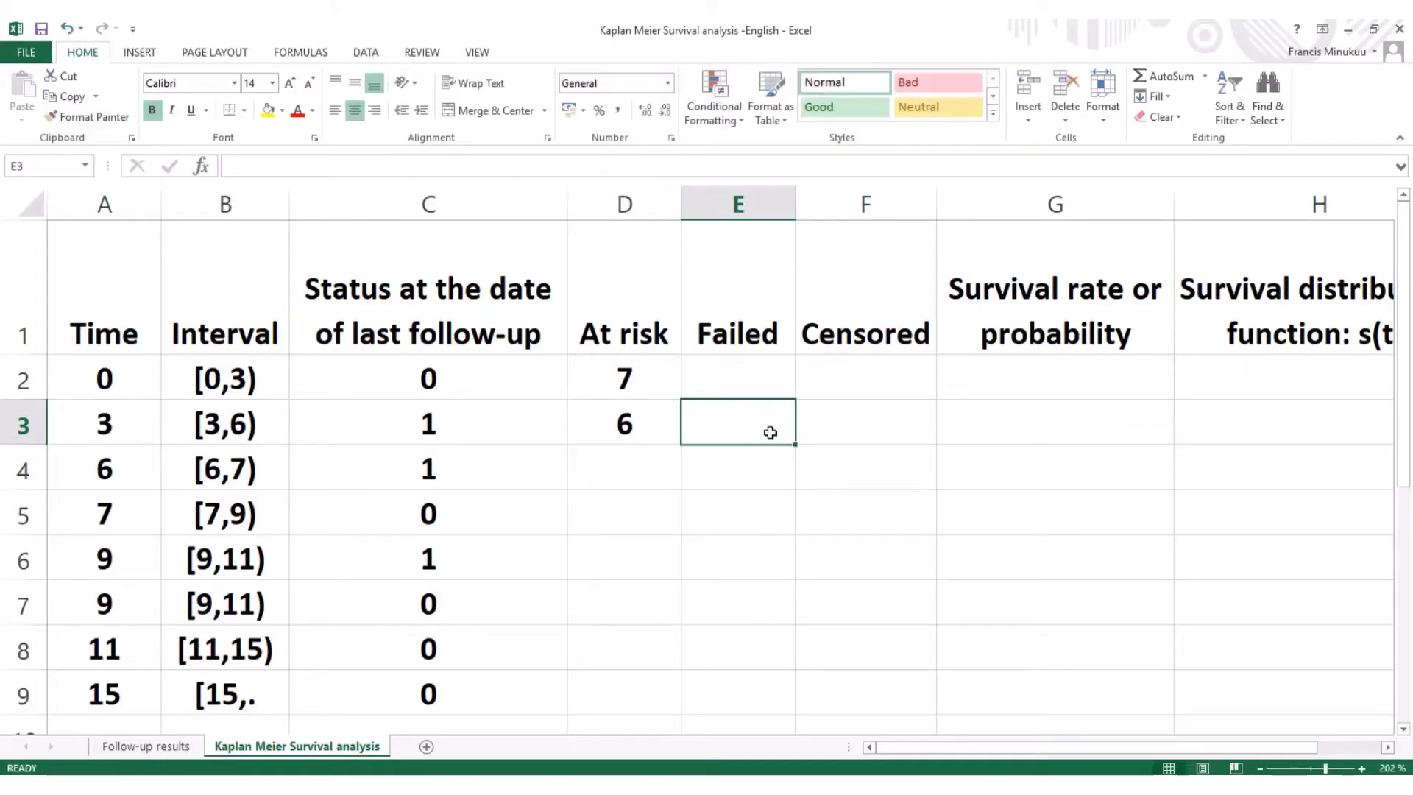
type("1")
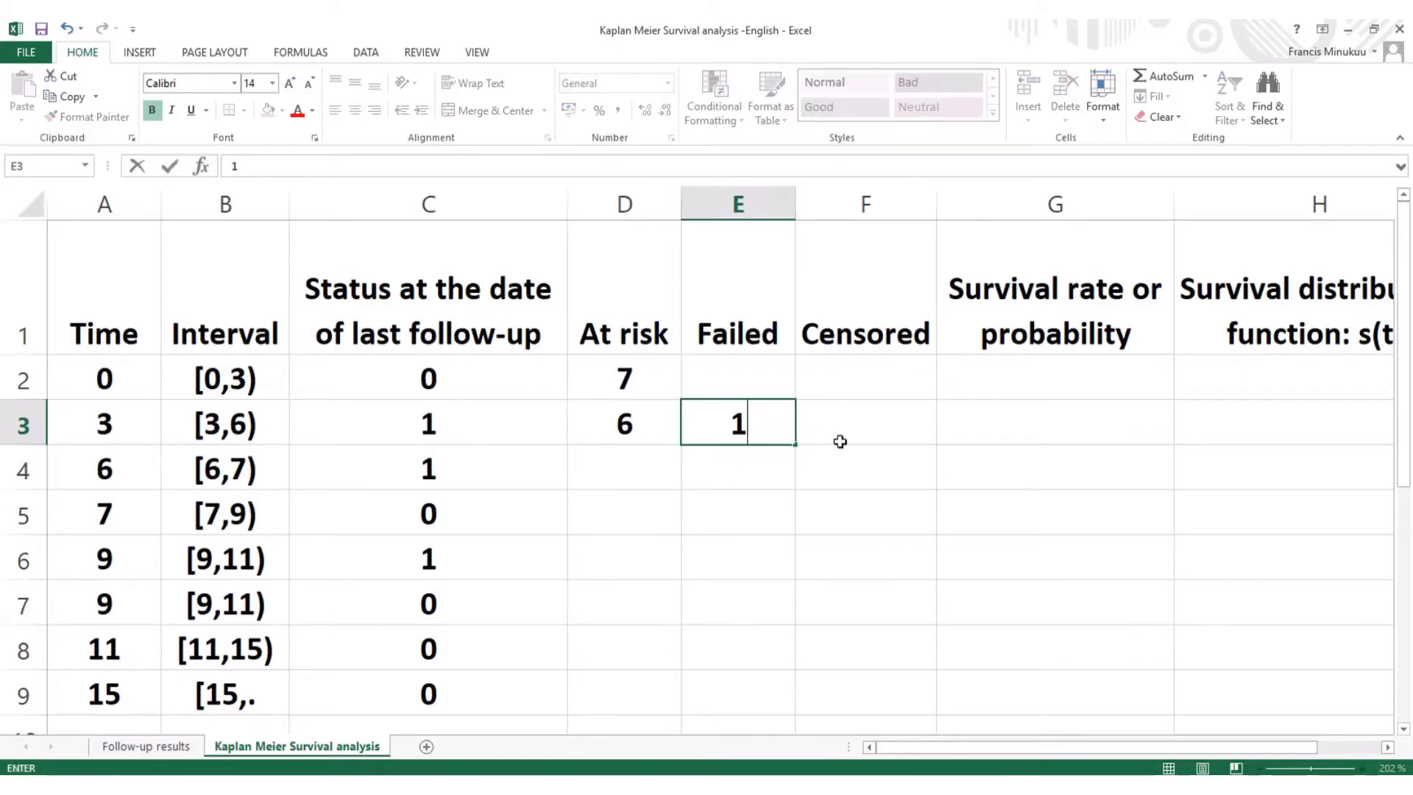
left_click(861, 432)
type("0")
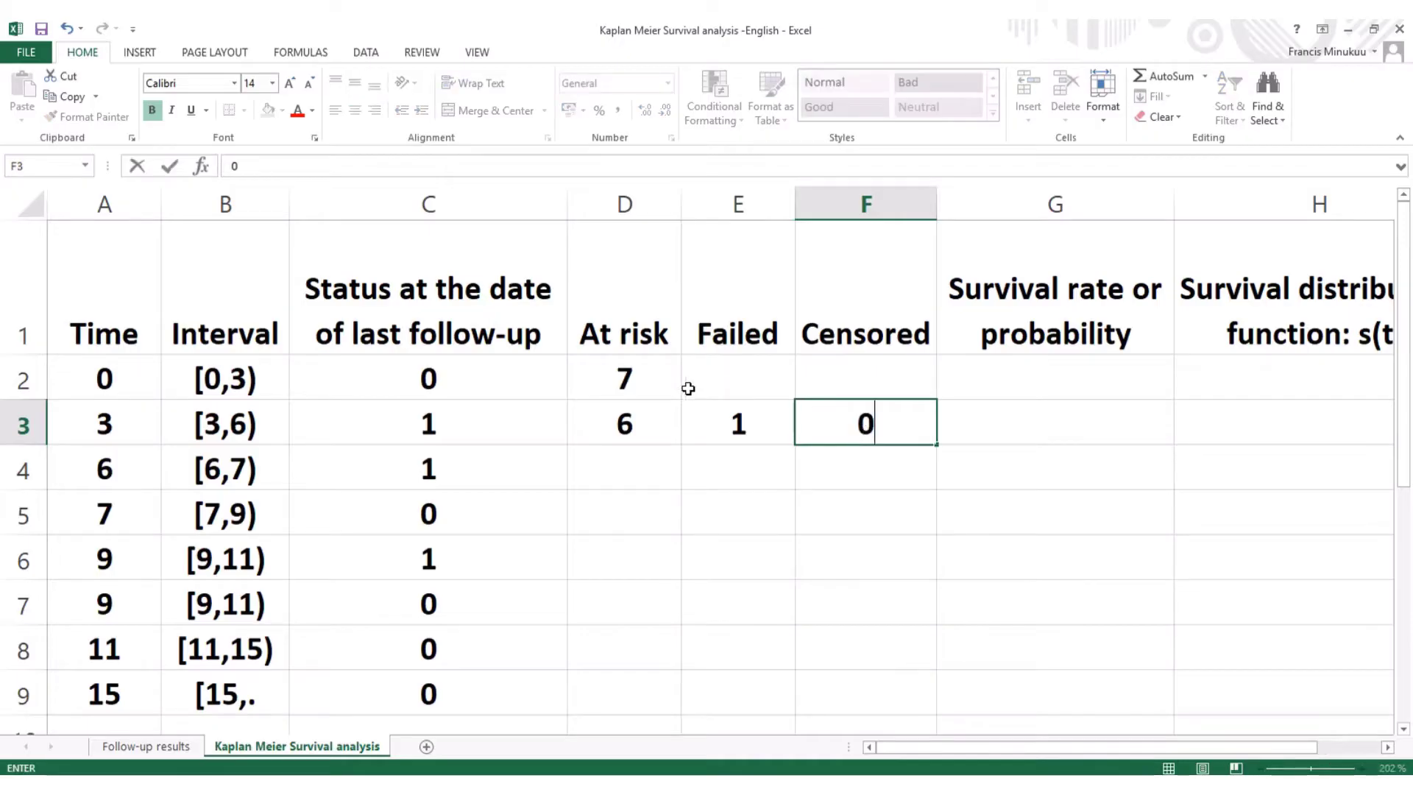
Step: Review the Time of participation values for all subjects on the Follow-up results sheet, and return to the Kaplan Meier Survival analysis sheet
left_click(758, 373)
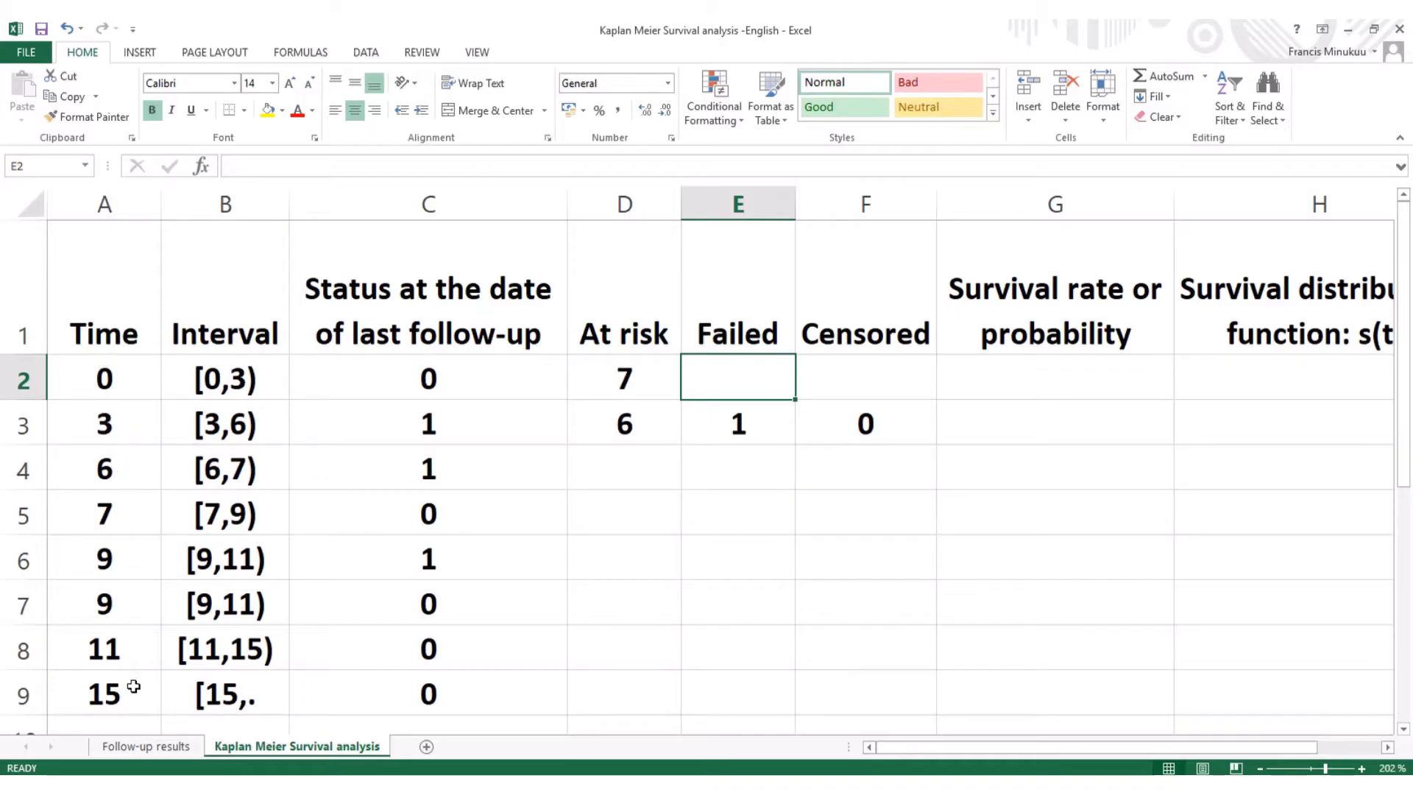
left_click(147, 748)
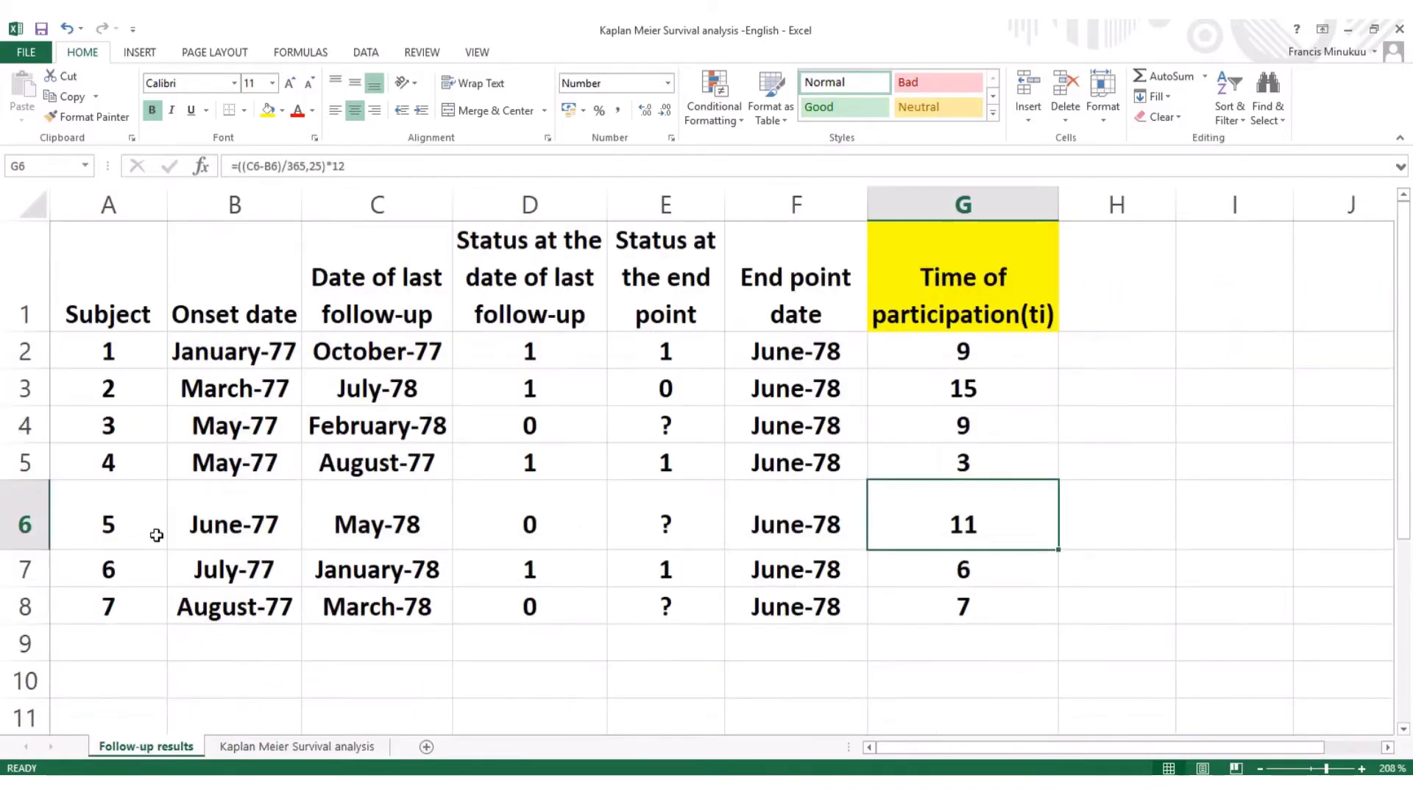
left_click(984, 348)
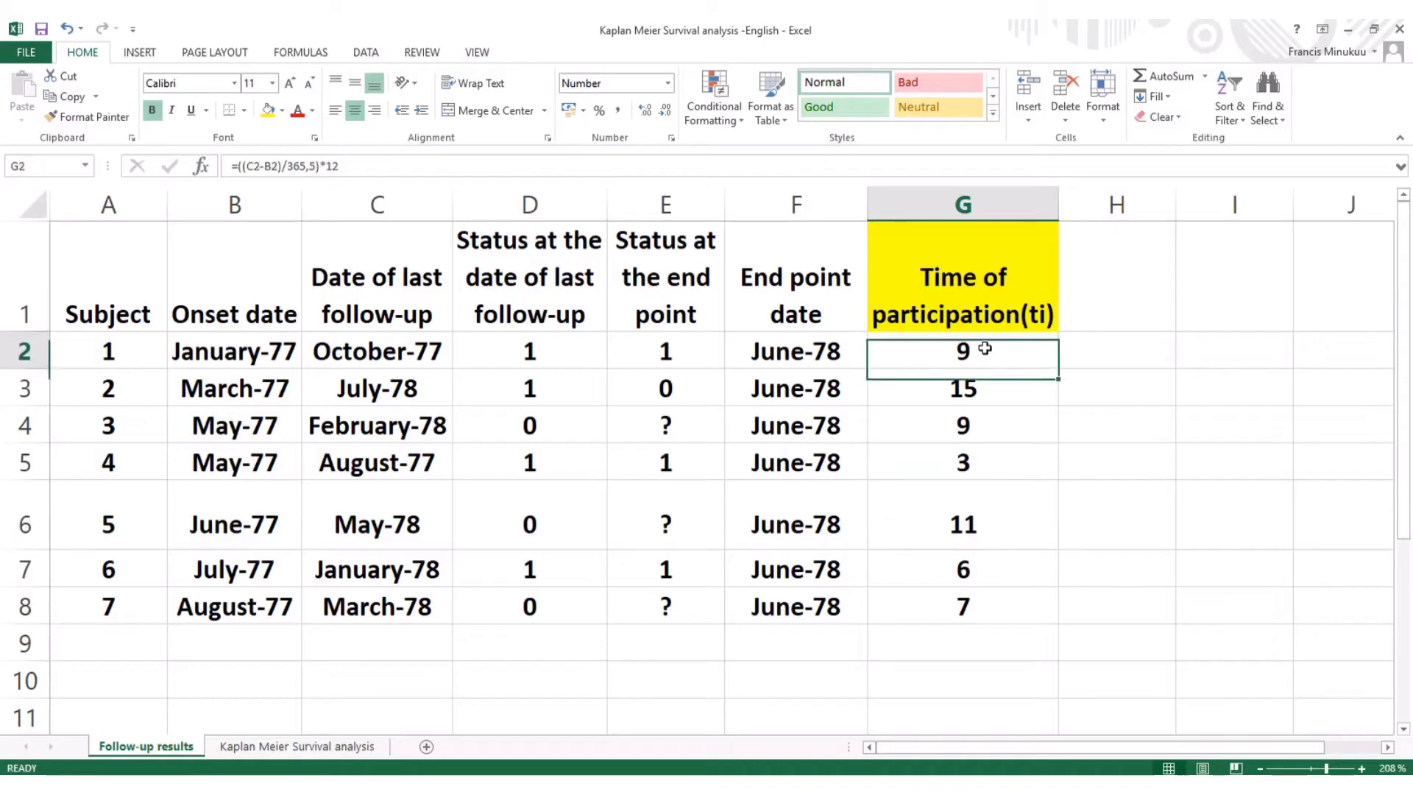
left_click_drag(985, 348, 1008, 598)
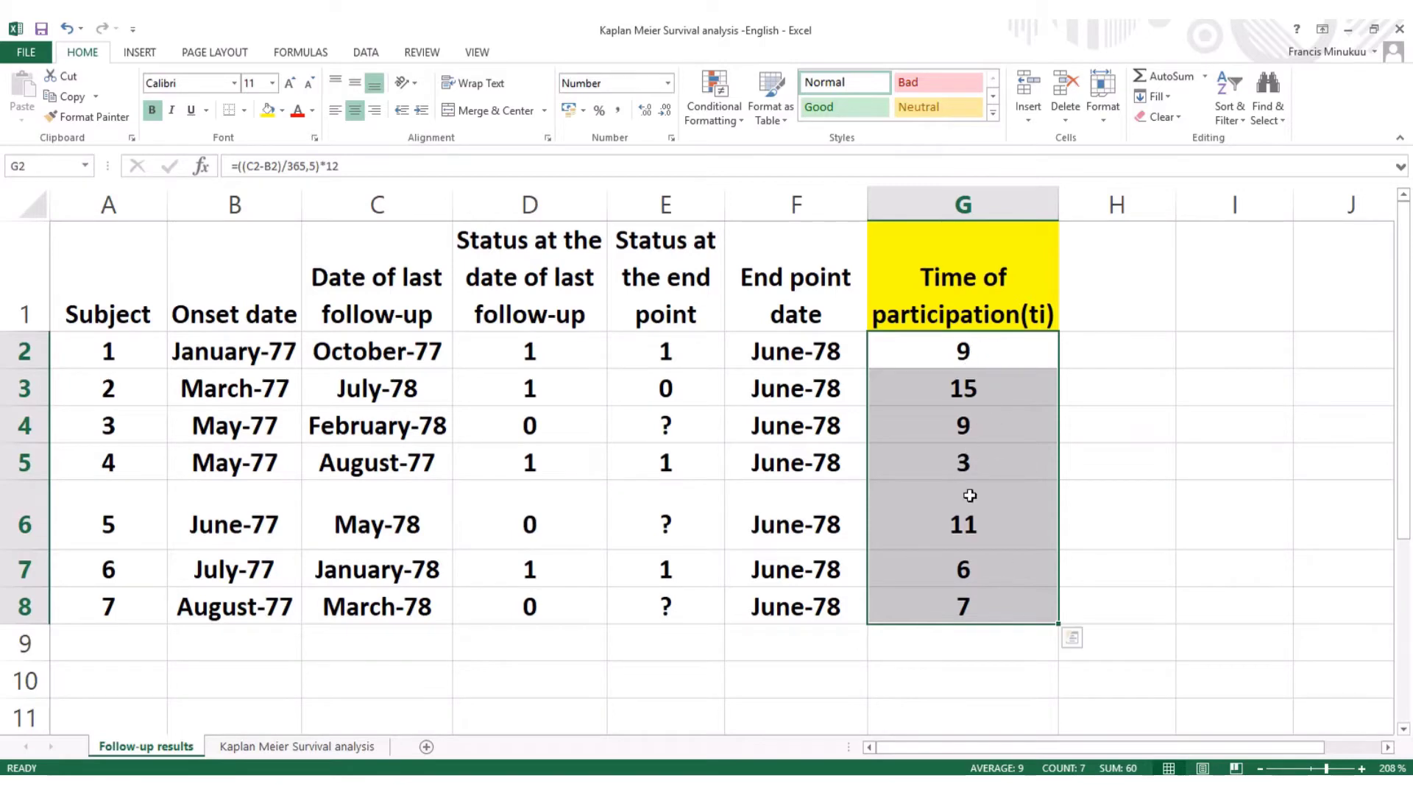
left_click(303, 746)
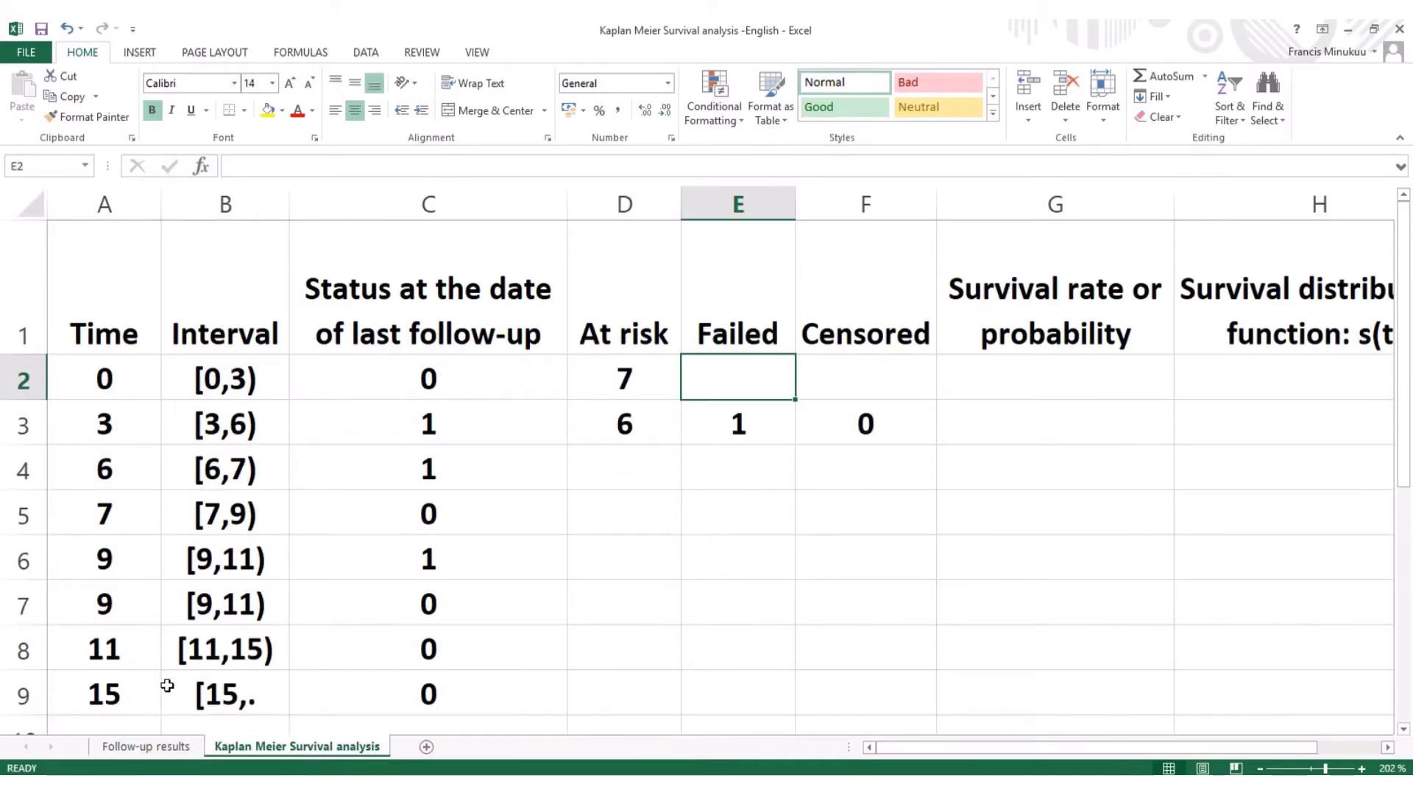
left_click(151, 747)
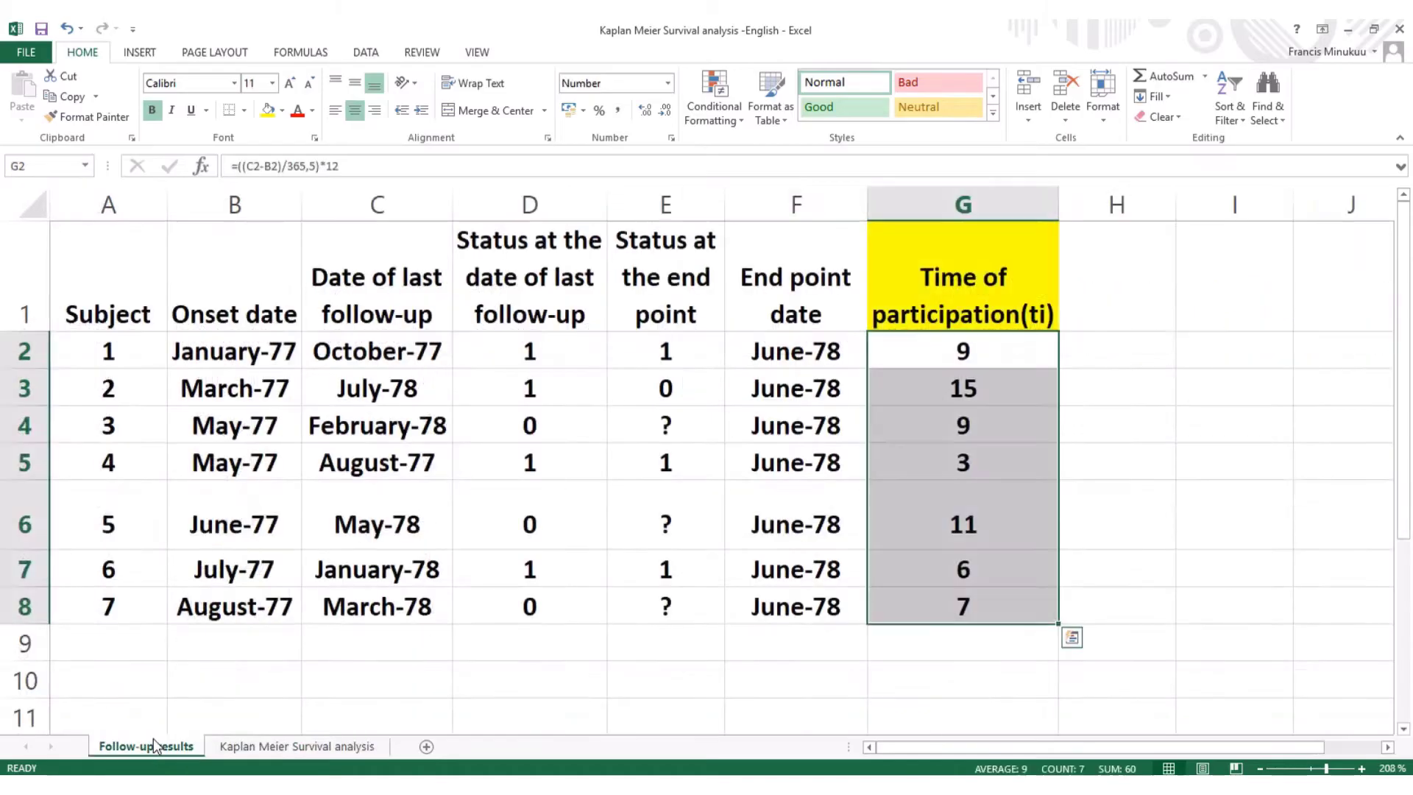
left_click(298, 747)
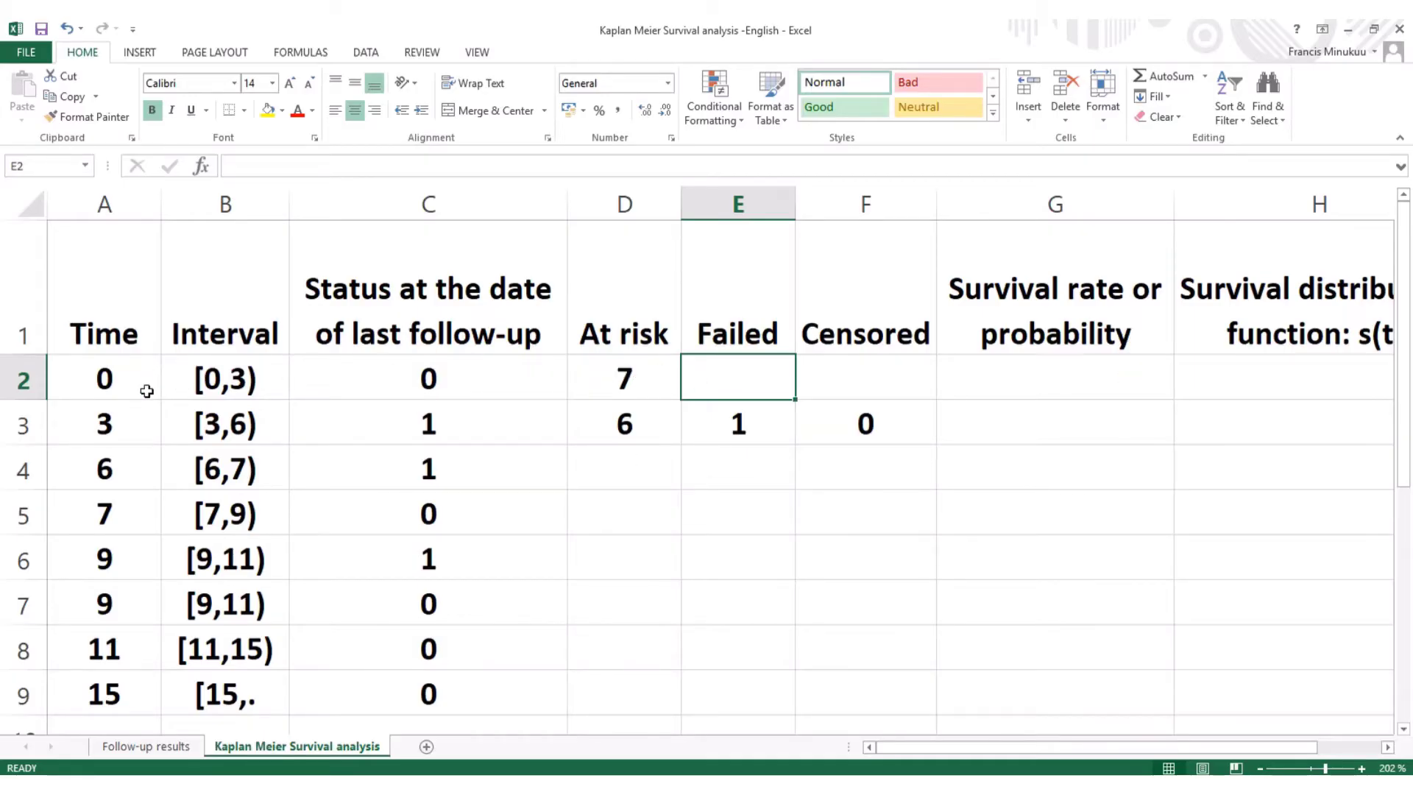
Step: Enter 0 failed and 0 censored for time 0 in cells E2 and F2
left_click(627, 385)
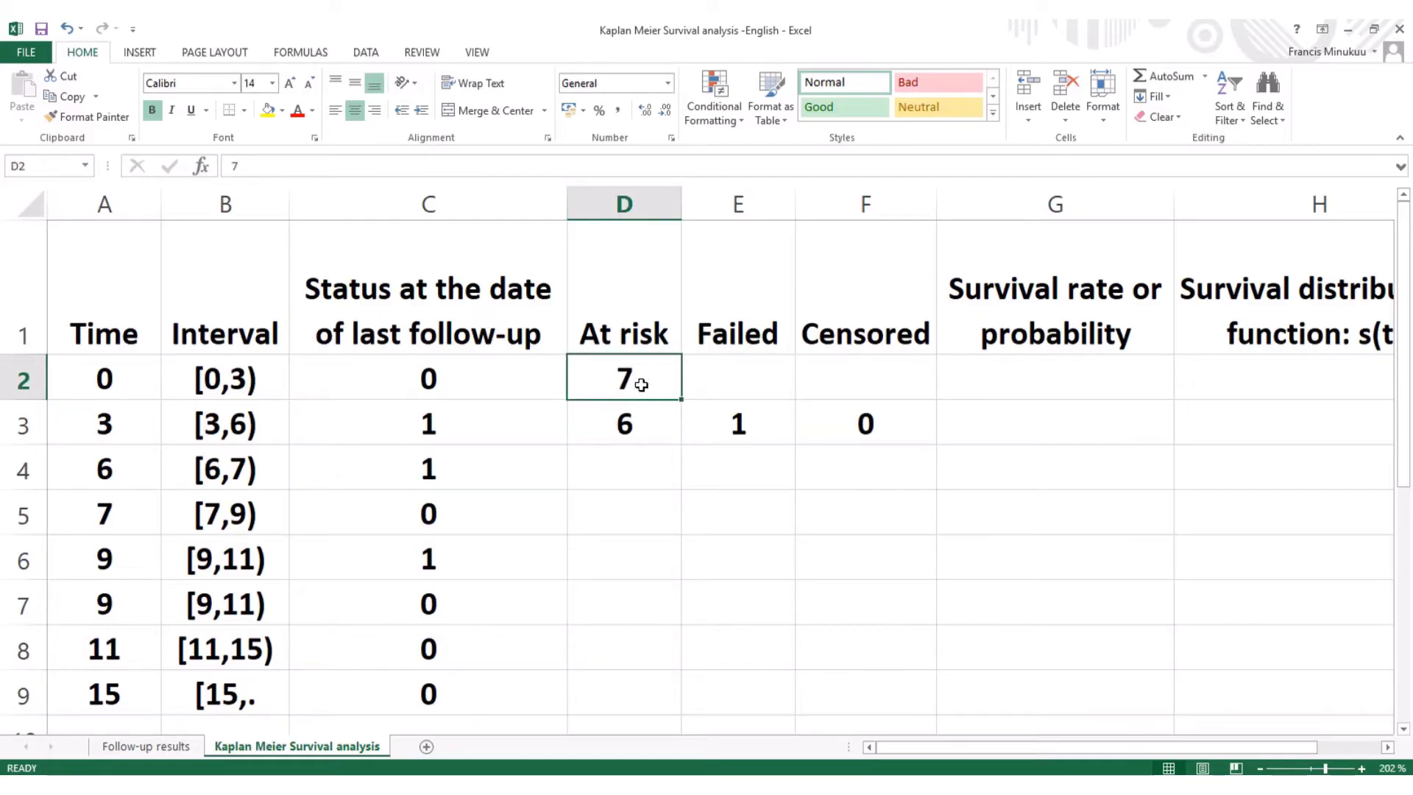
left_click(648, 425)
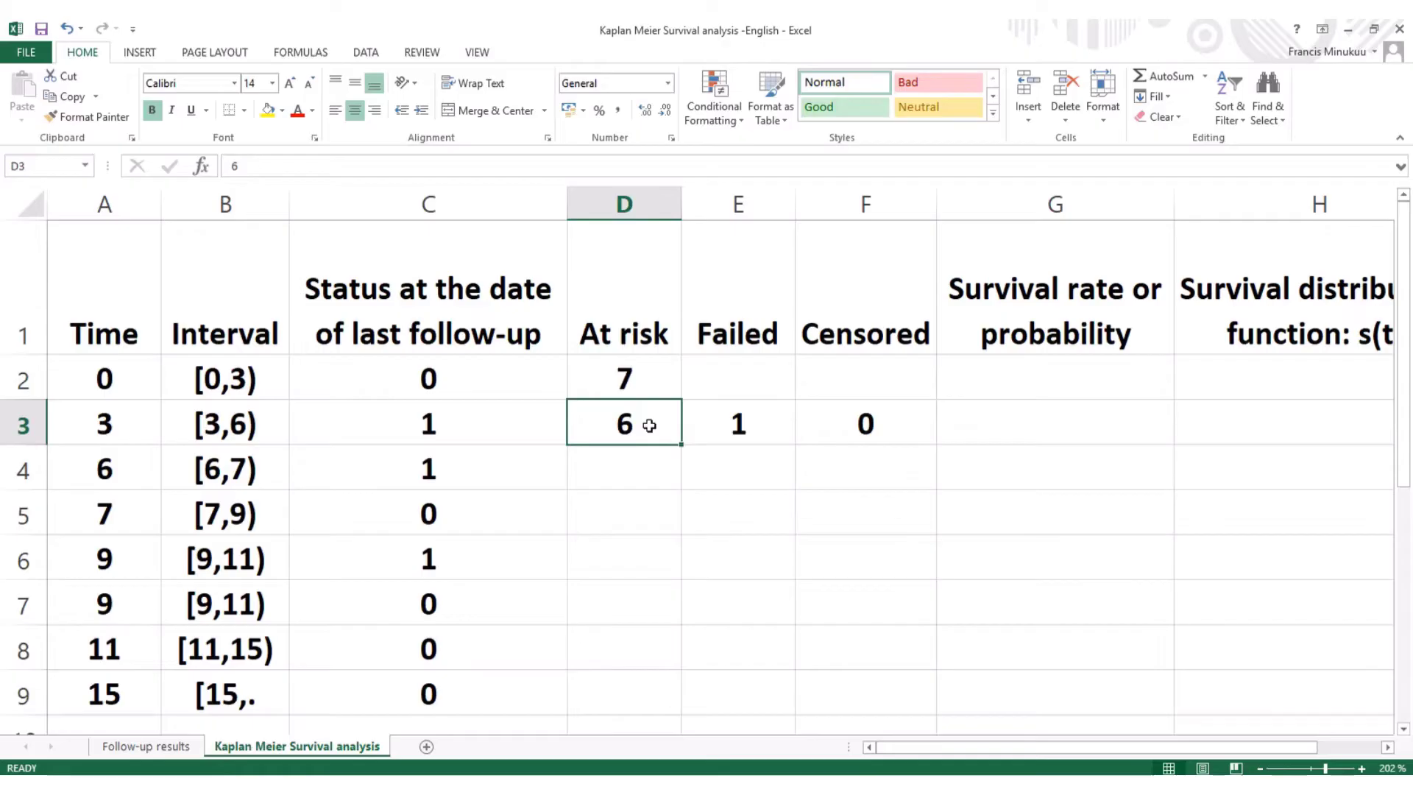
left_click(722, 378)
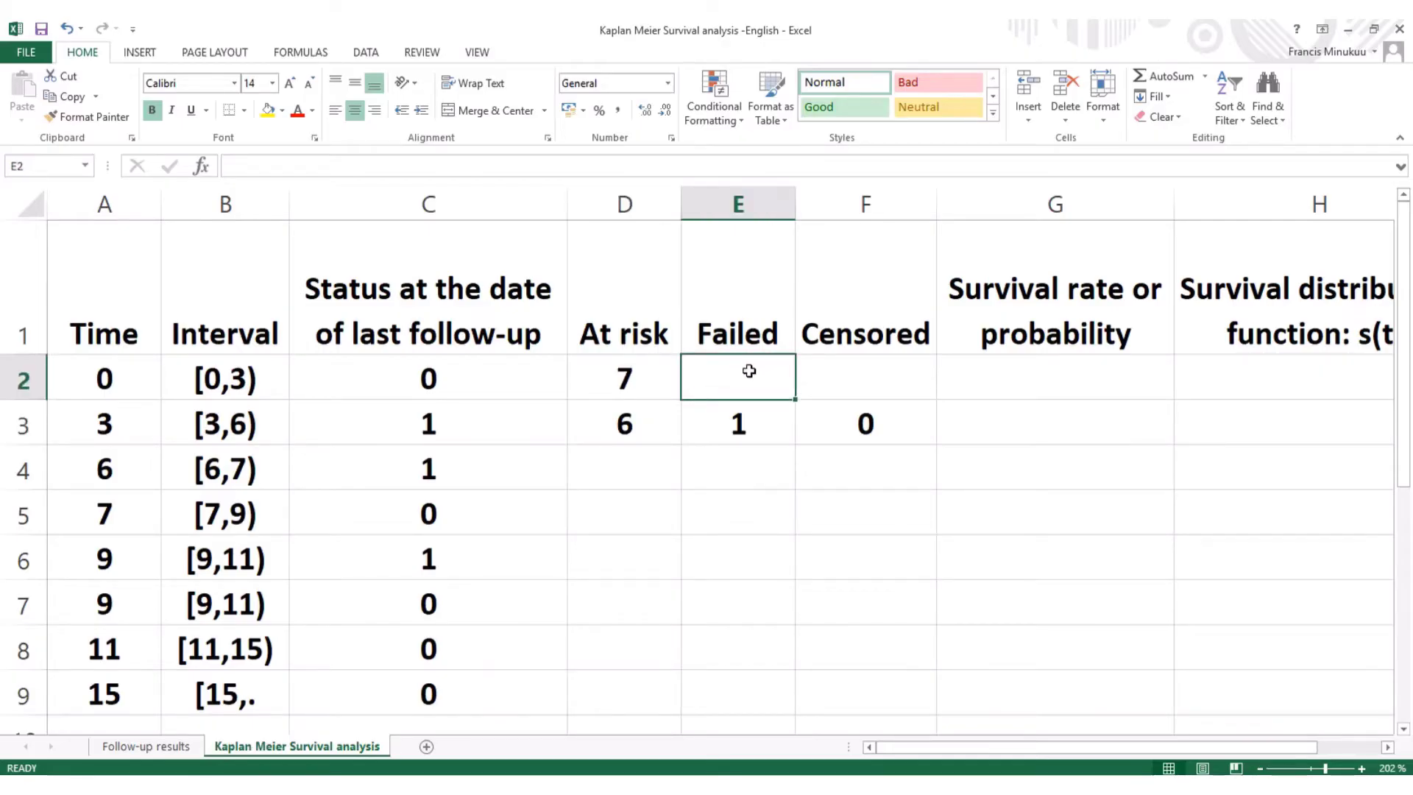
type("0")
left_click(856, 374)
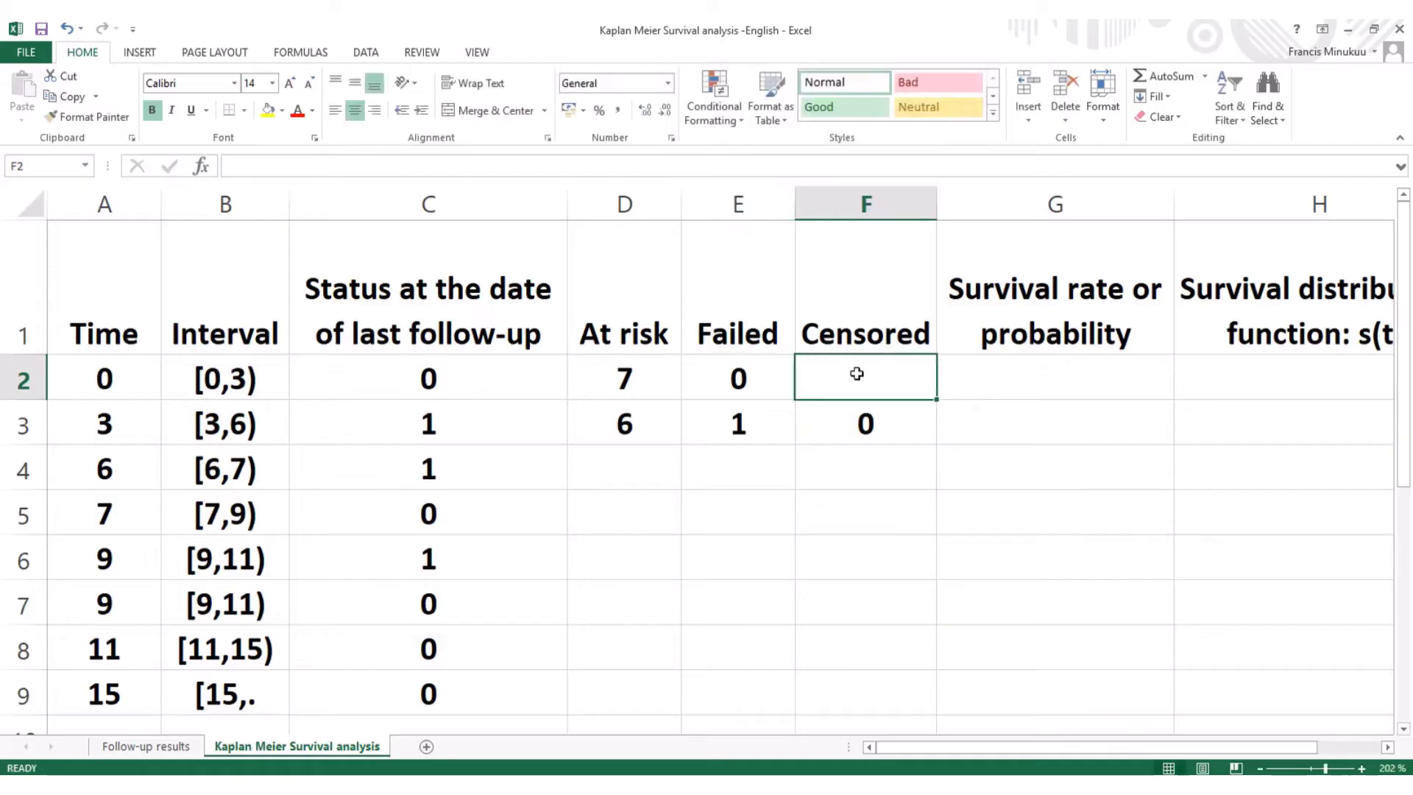
type("0")
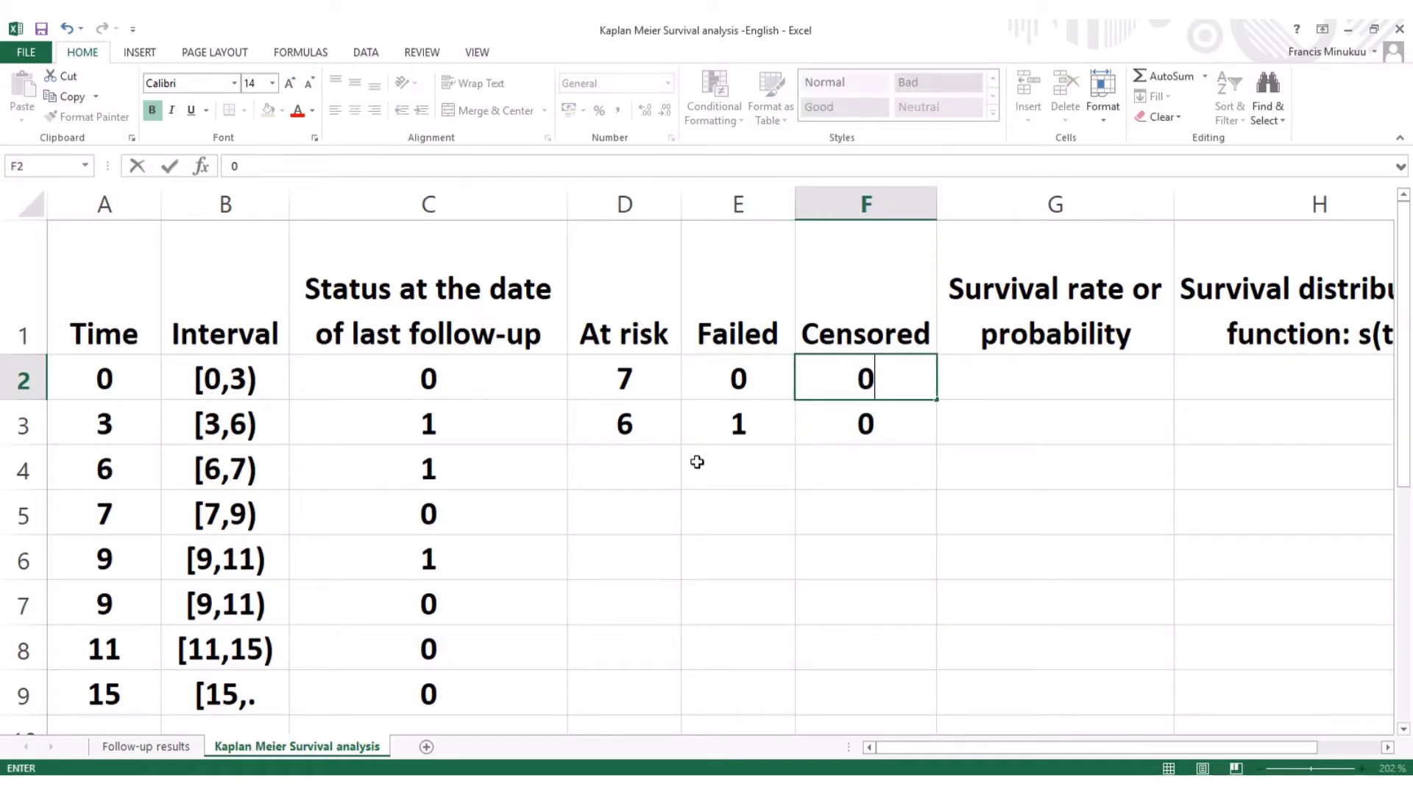
Step: Correct the number at risk for time 3 to 7
left_click(659, 462)
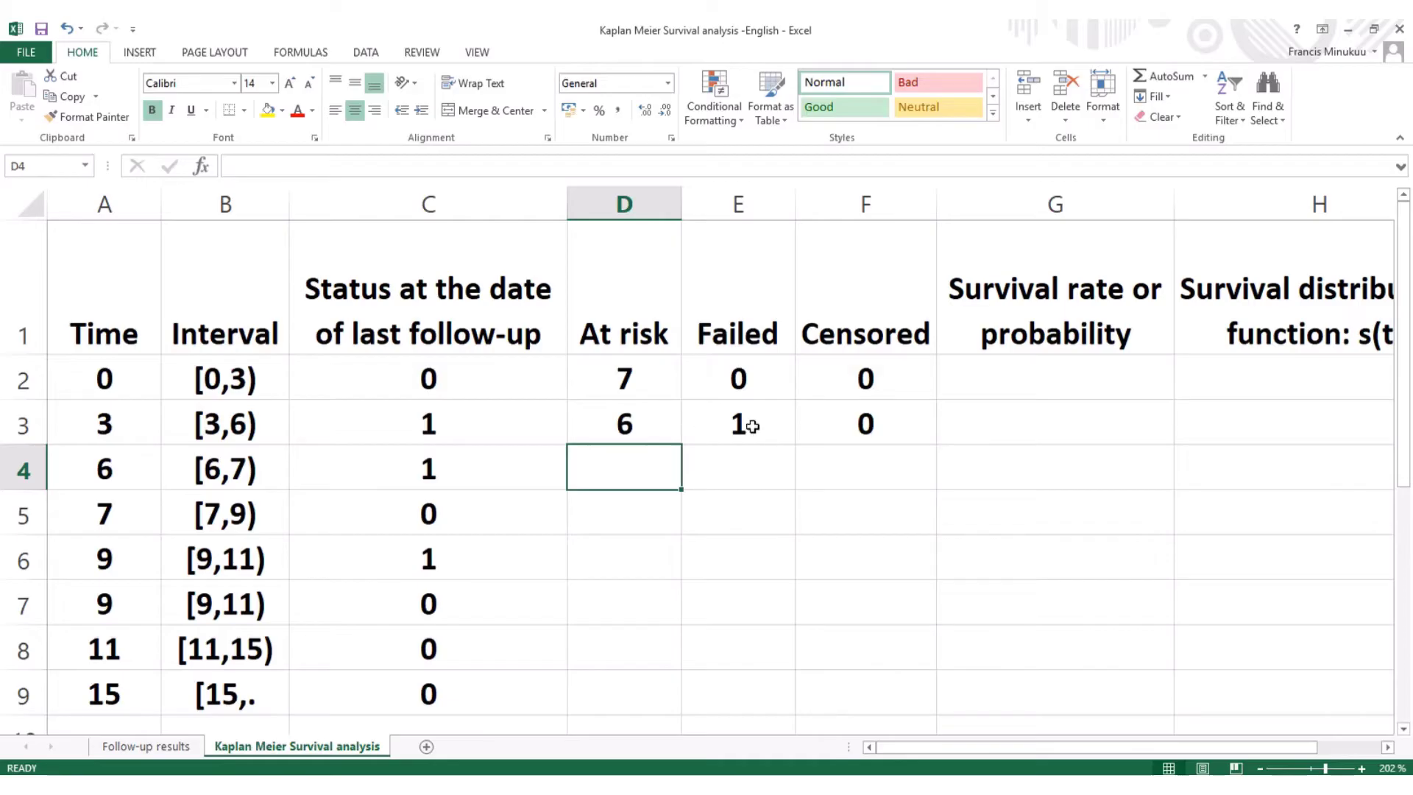
left_click(636, 421)
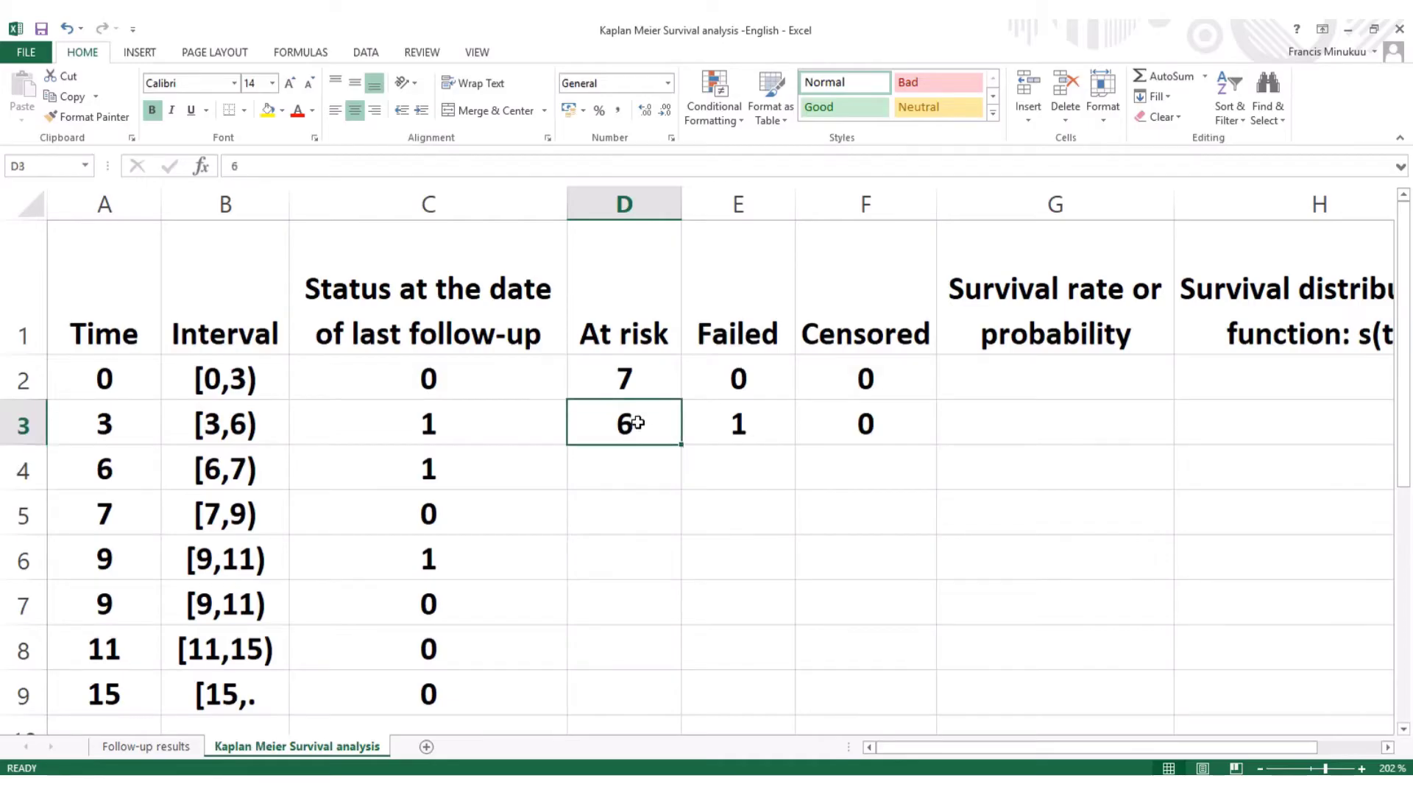
type("7")
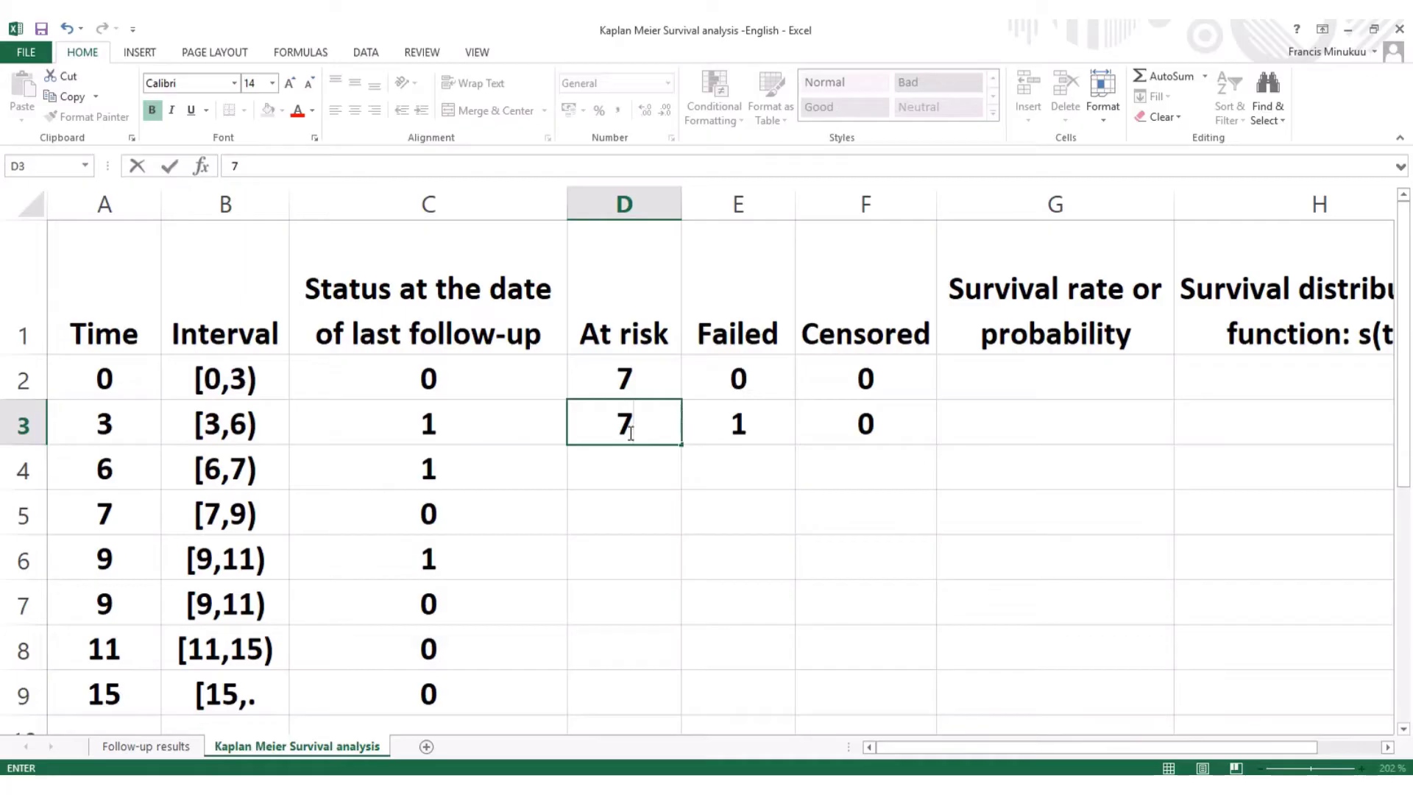
Step: Fill in the time 6 row with 6 at risk, 1 failed and 0 censored
left_click(628, 466)
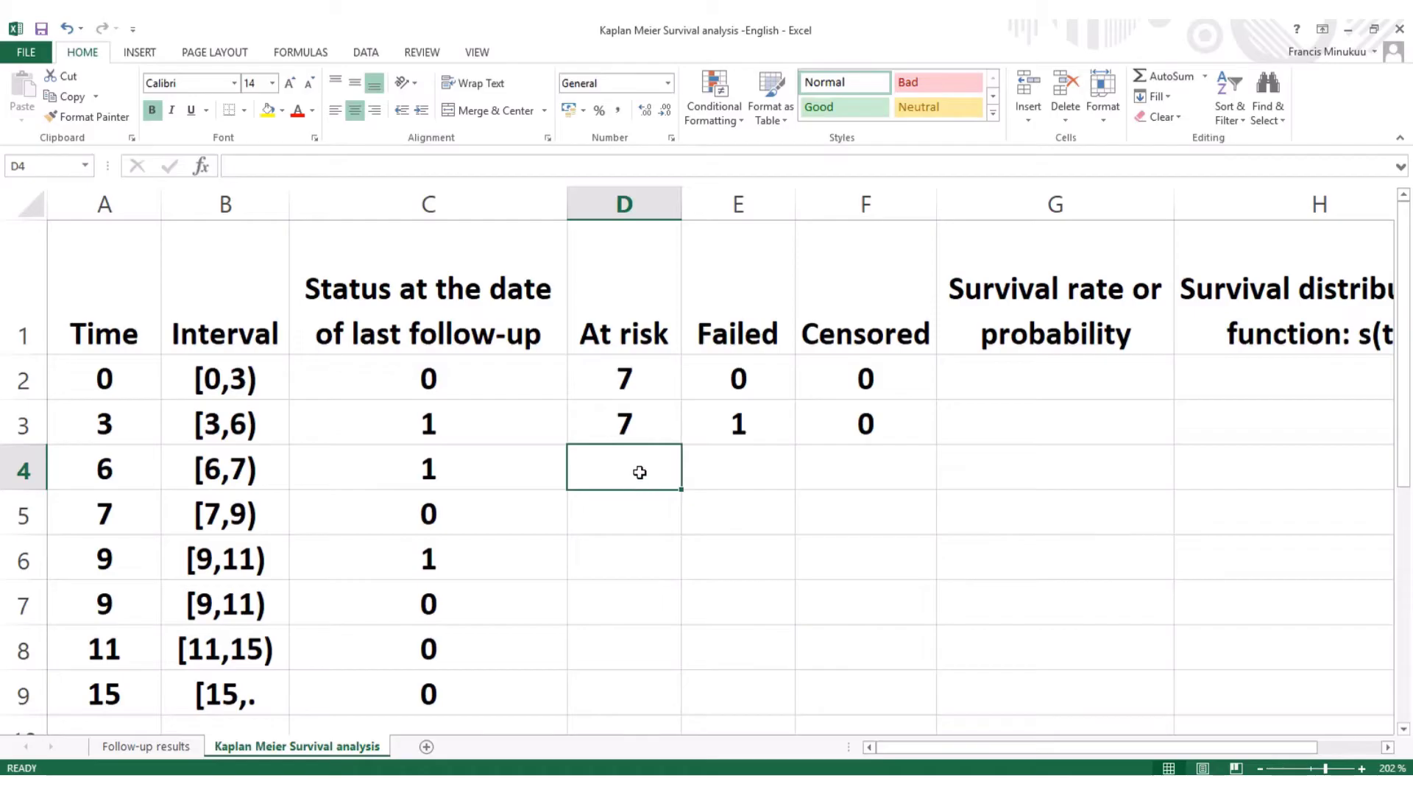
type("6")
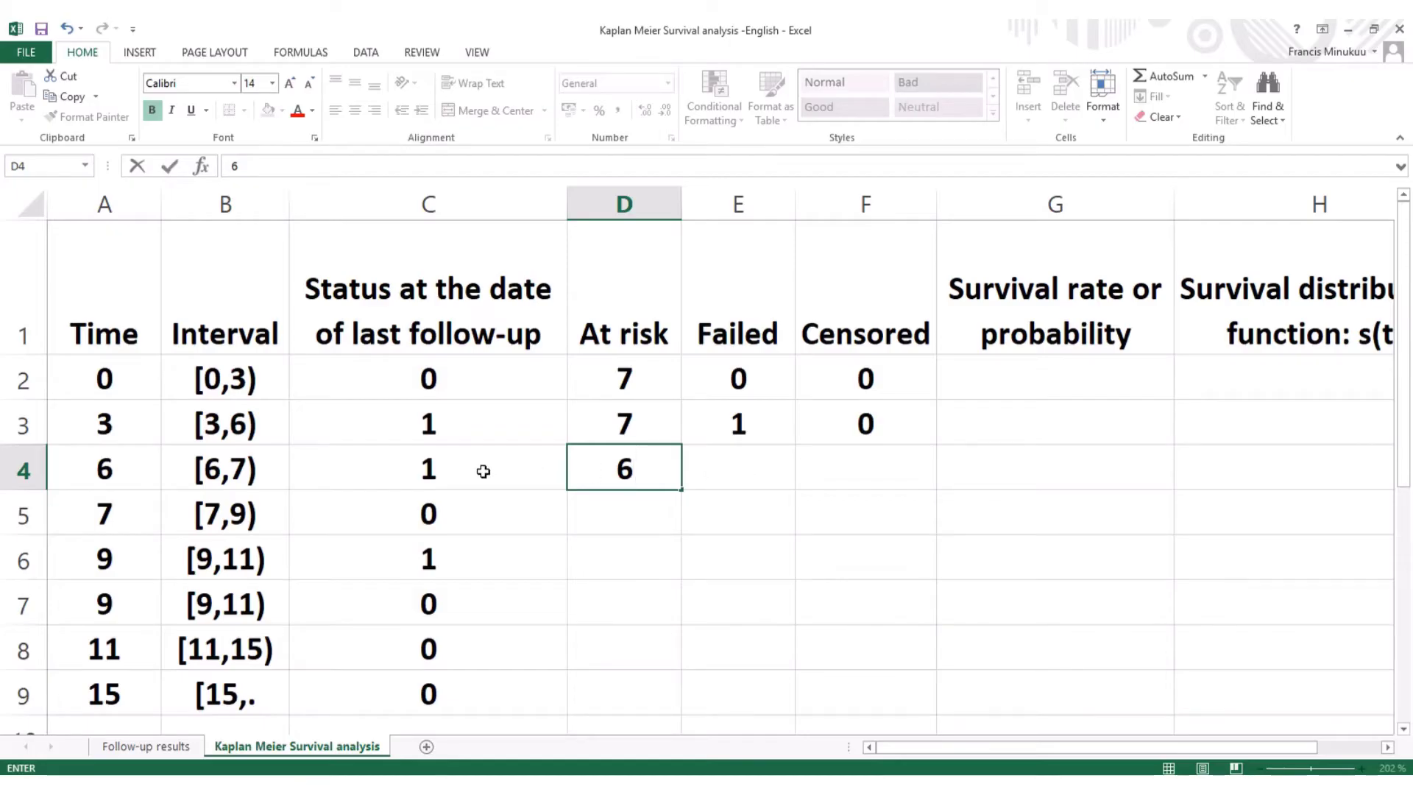
left_click(761, 472)
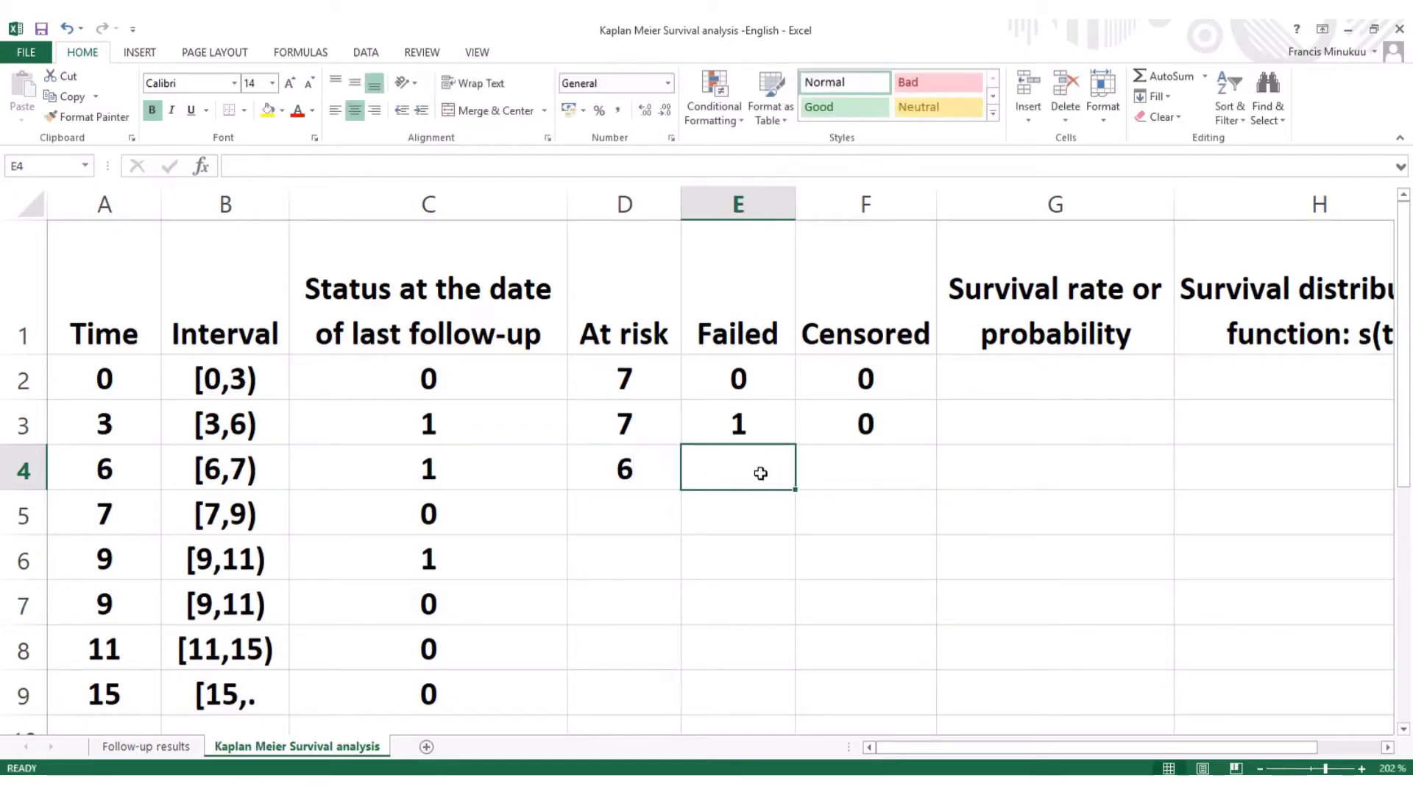
type("1")
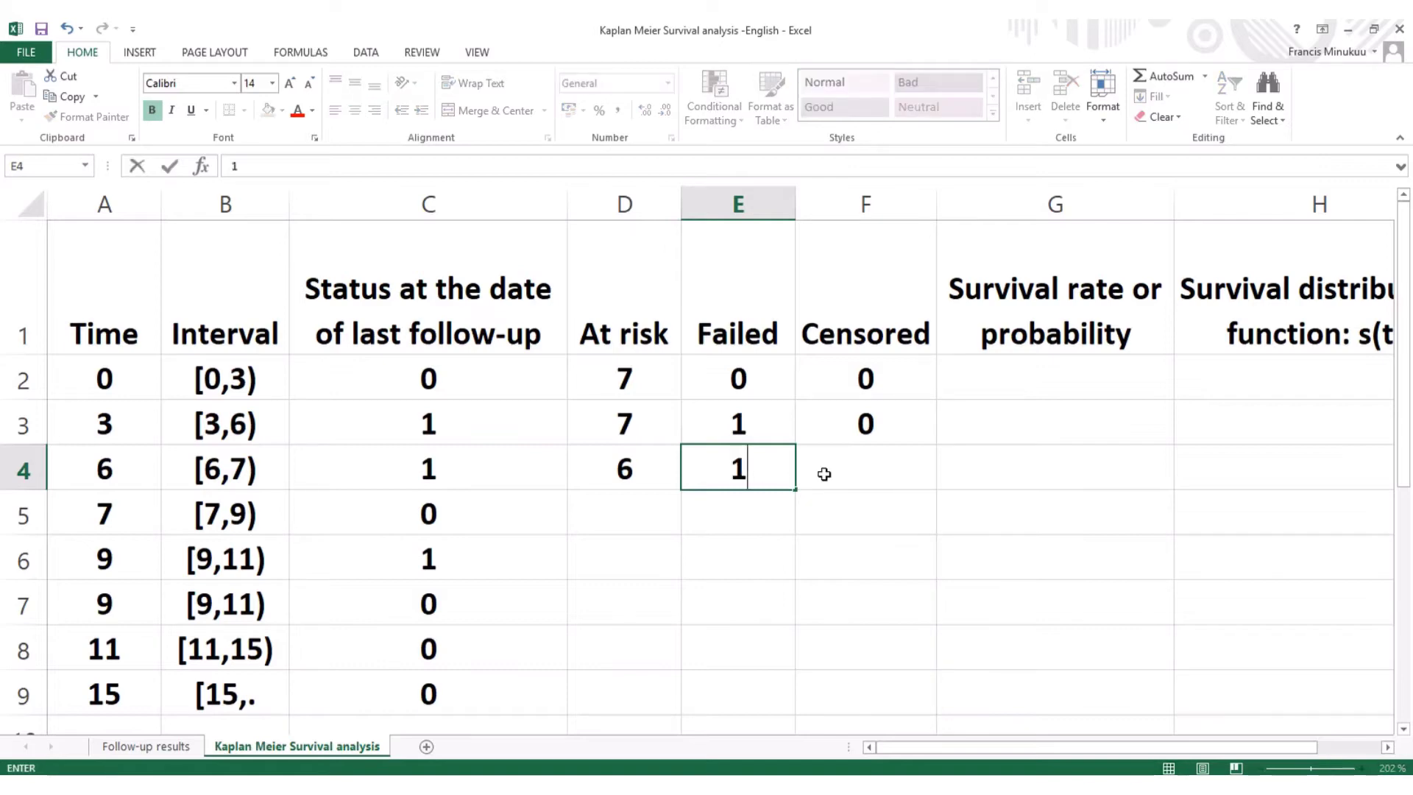
left_click(876, 474)
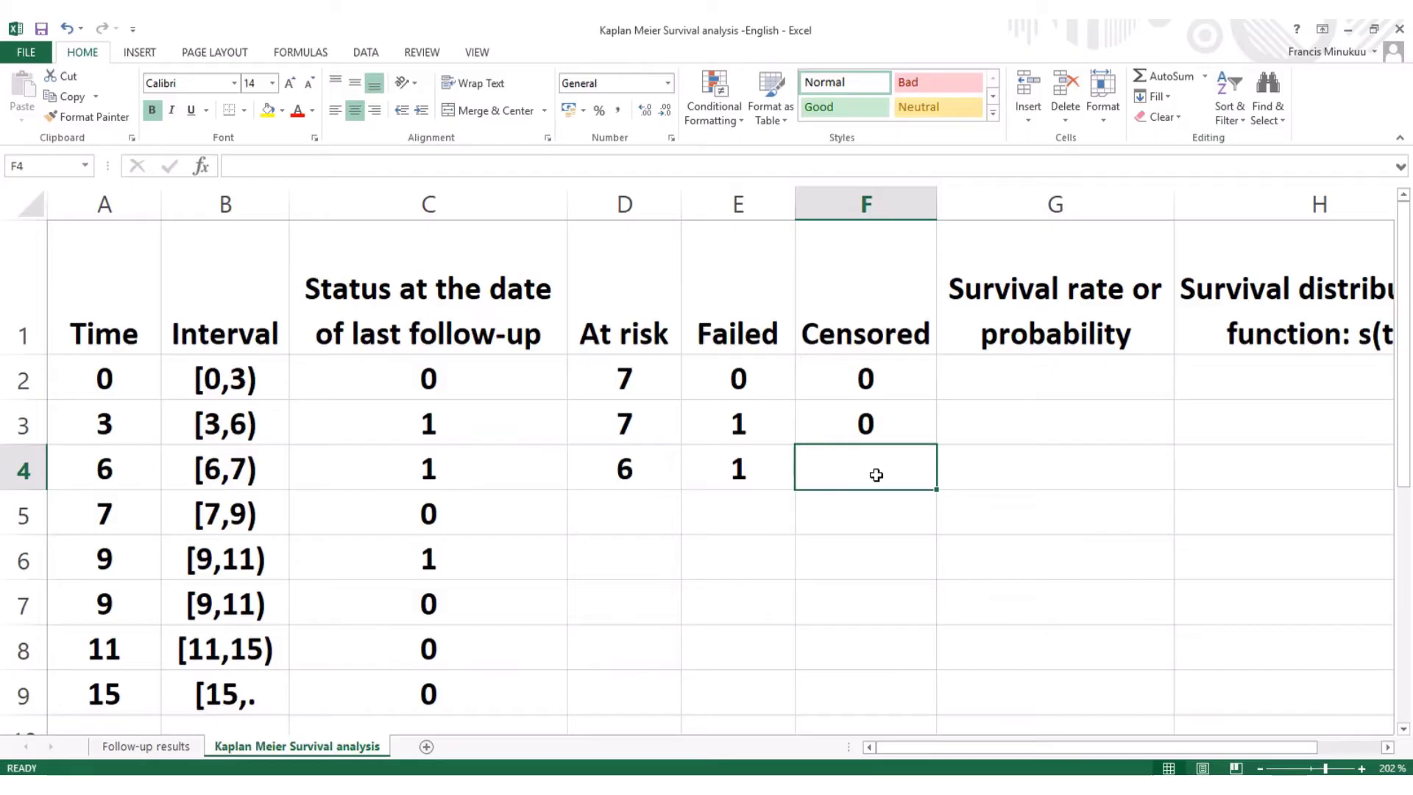
type("0")
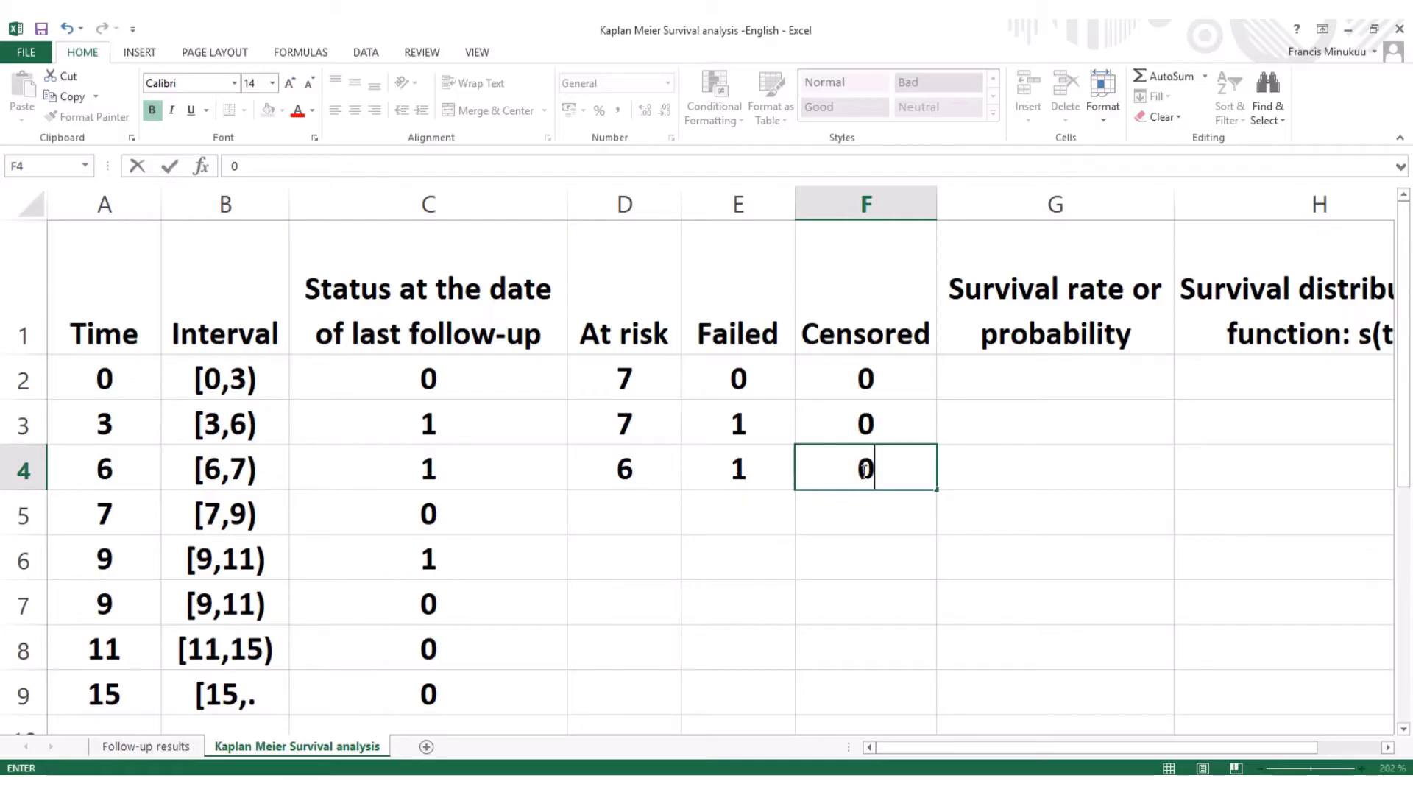
Step: Fill in the time 7 row with 5 at risk, 0 failed and 1 censored
left_click(633, 519)
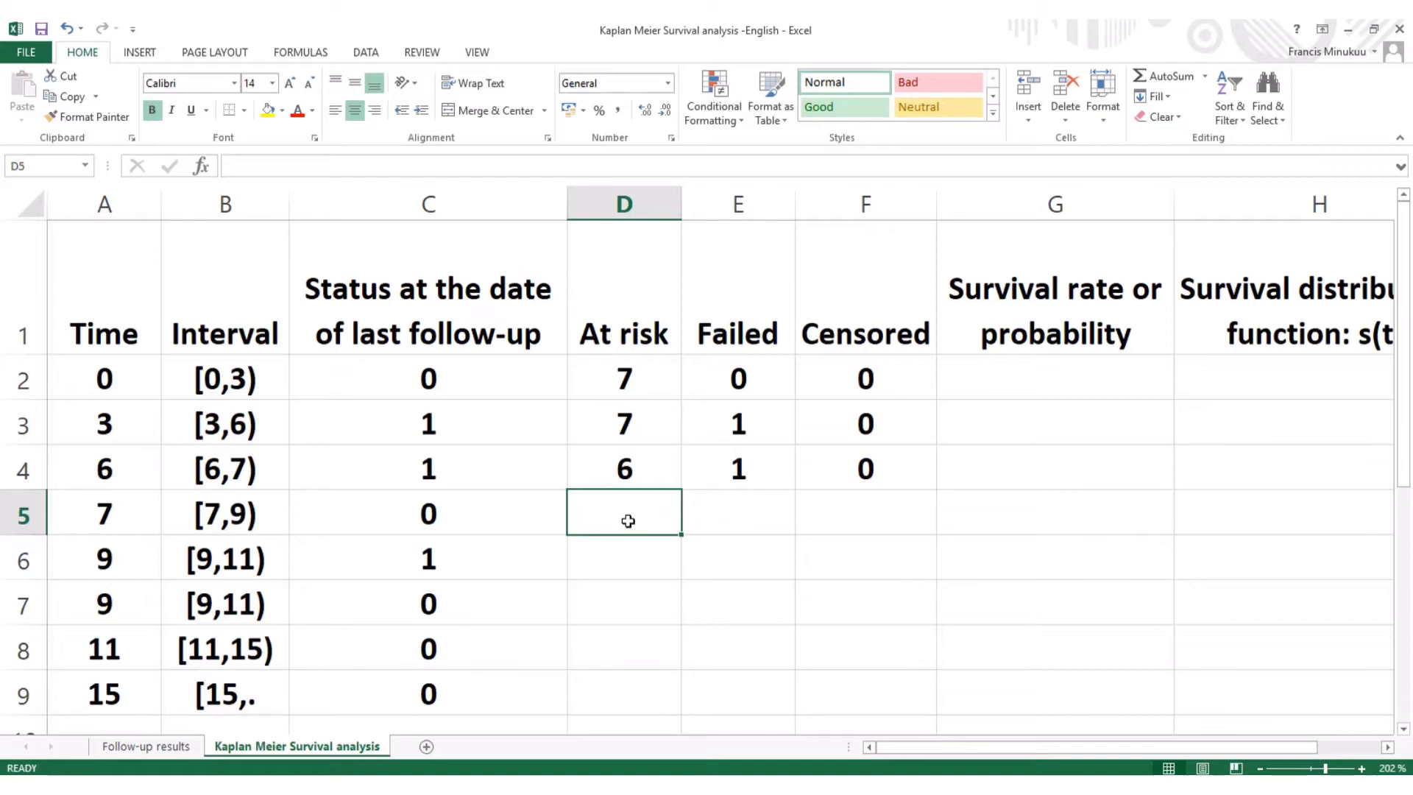
type("5")
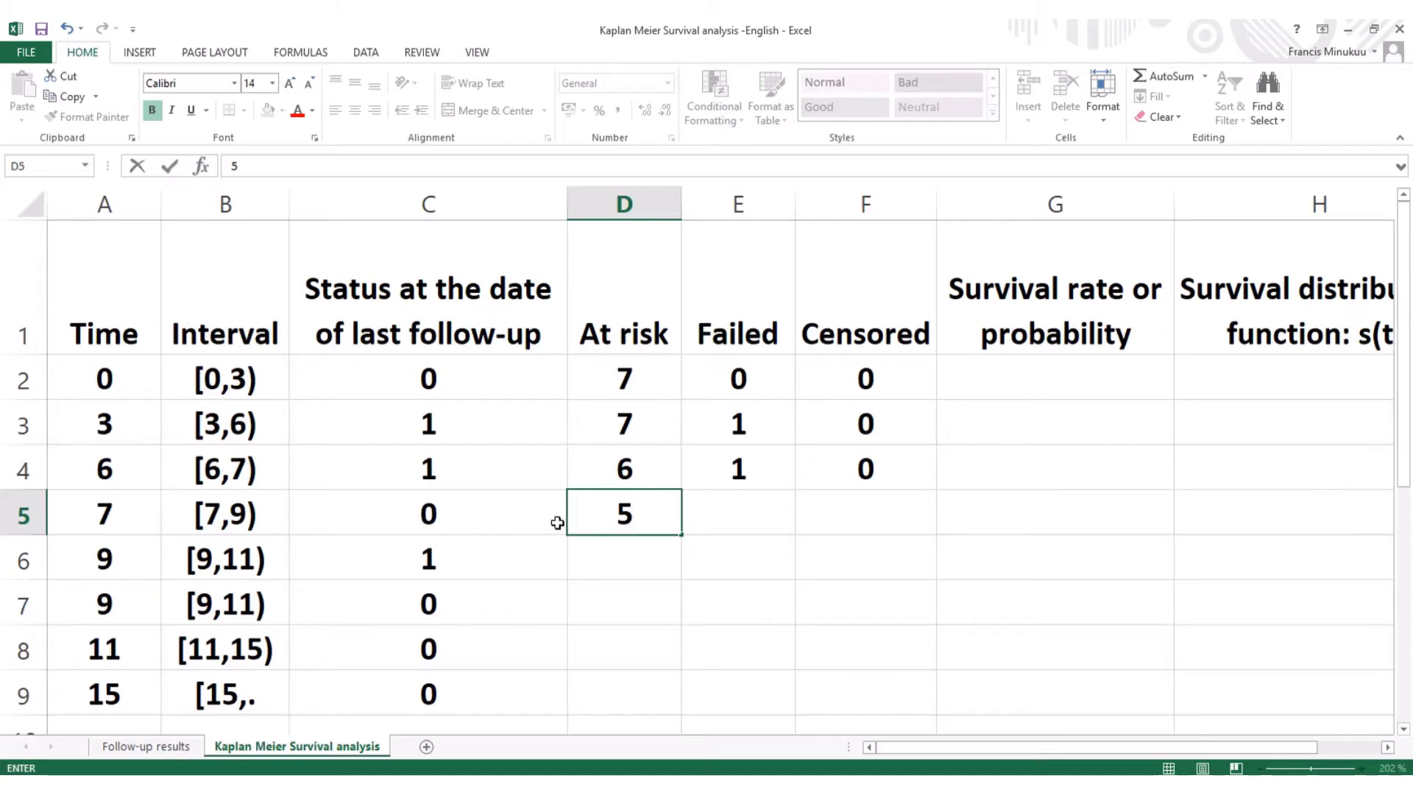
left_click(864, 521)
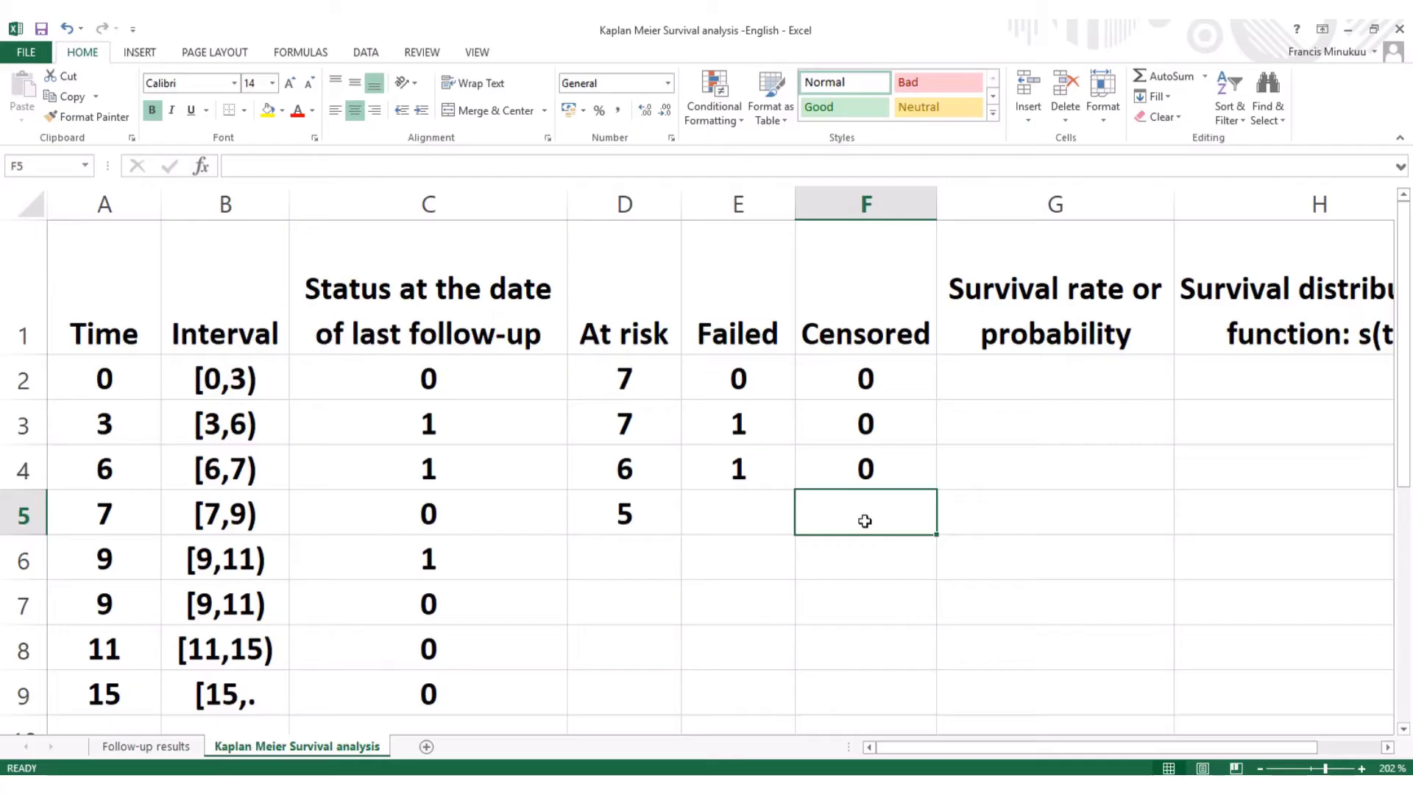
type("1")
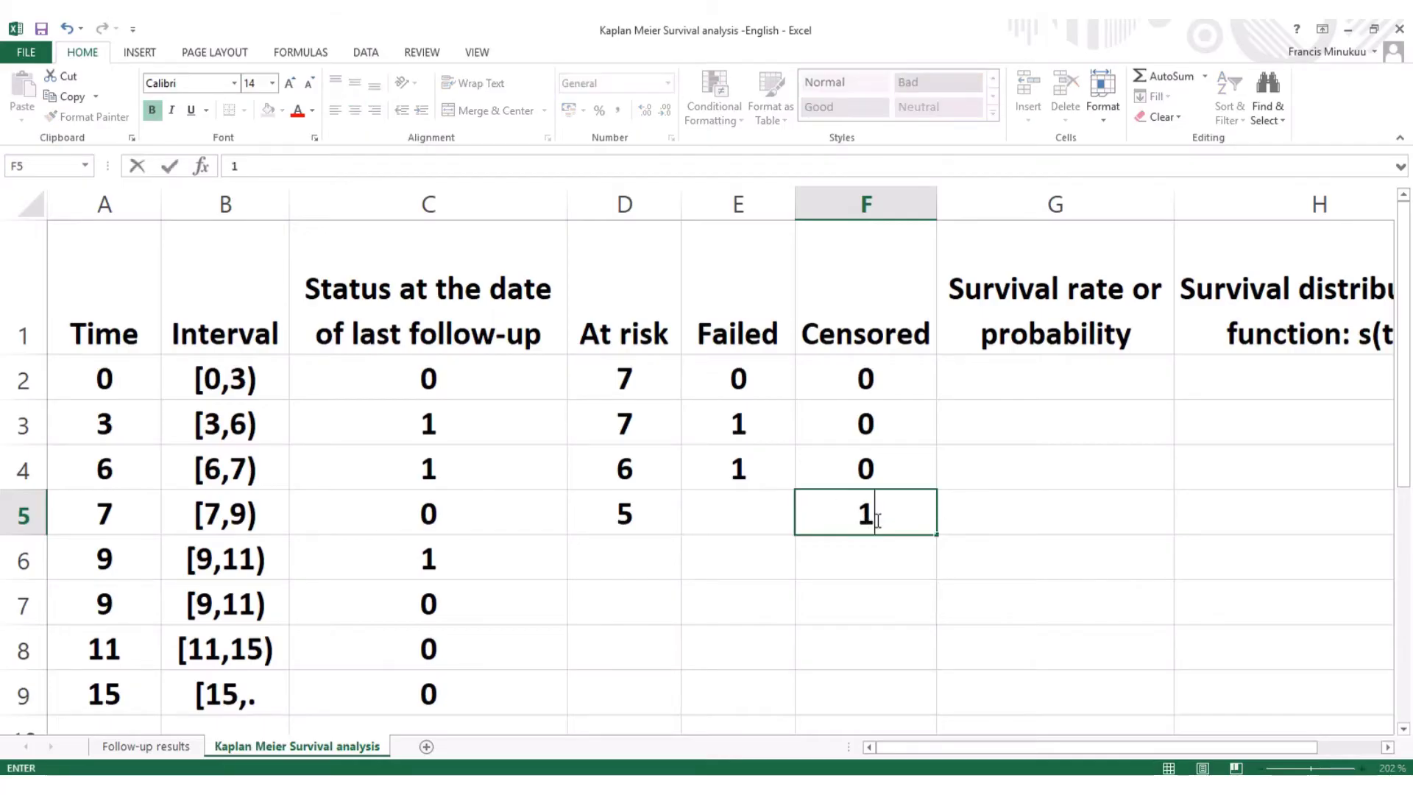
left_click(752, 509)
type("0")
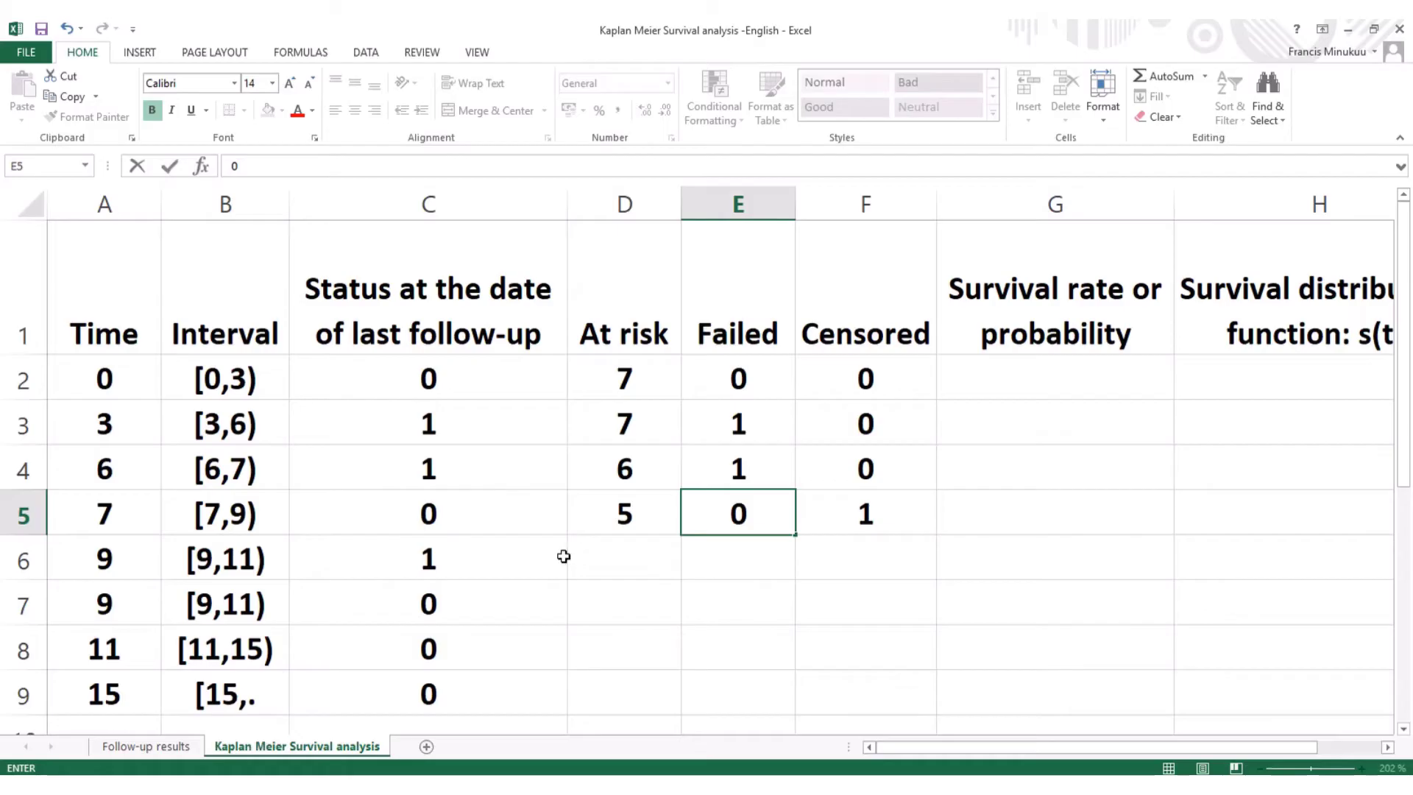
Step: Fill in the first time 9 row (row 6) with 4 at risk, 1 failed and 0 censored
left_click(618, 561)
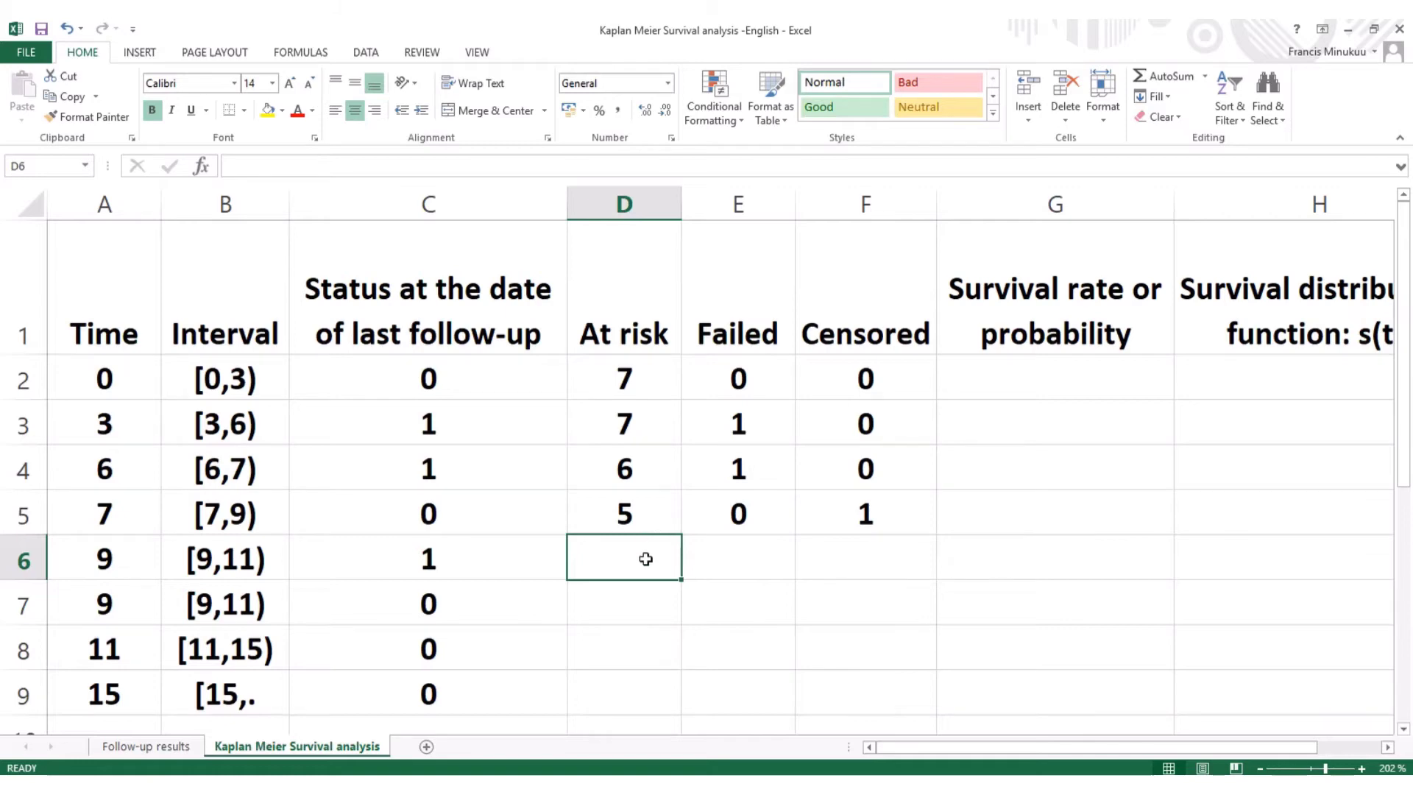
type("4")
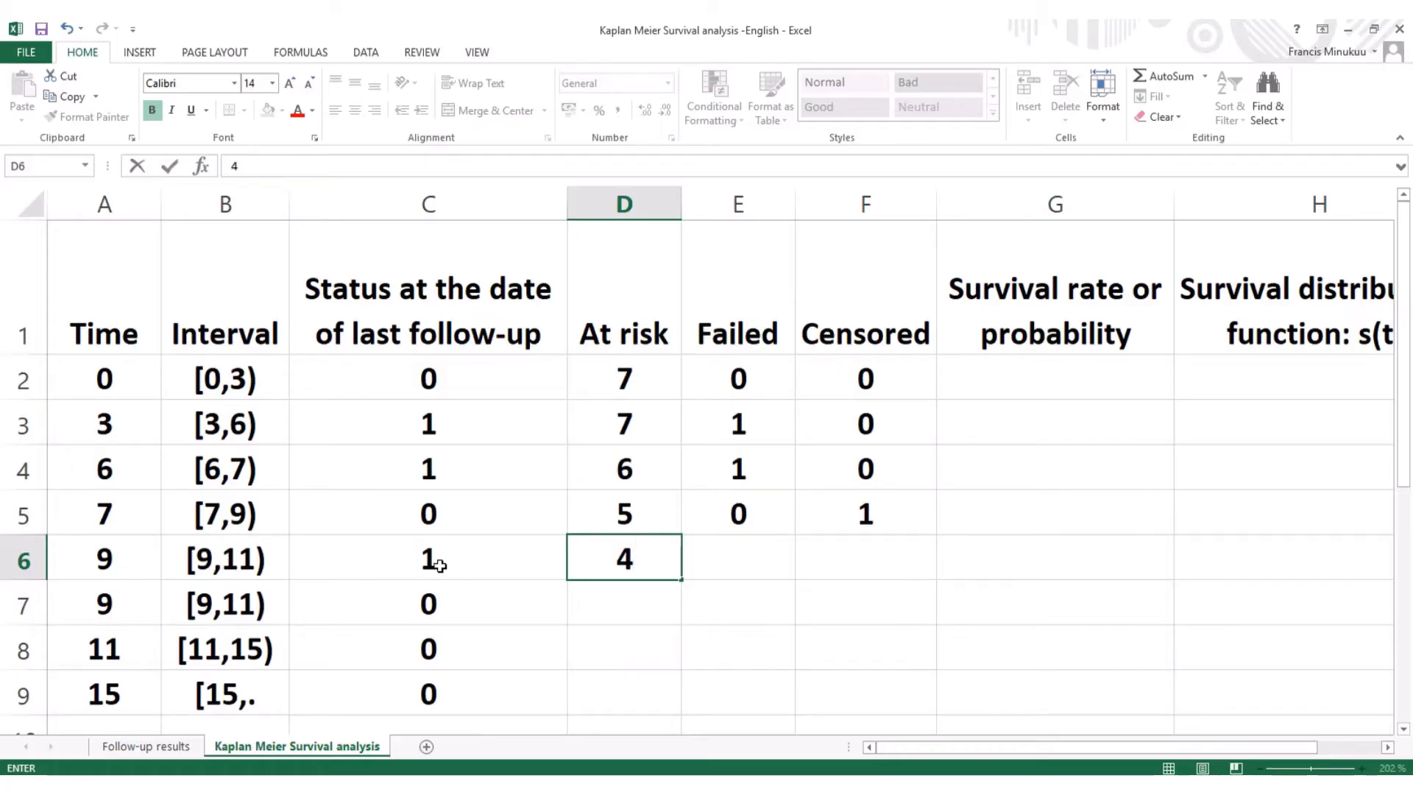
left_click(767, 565)
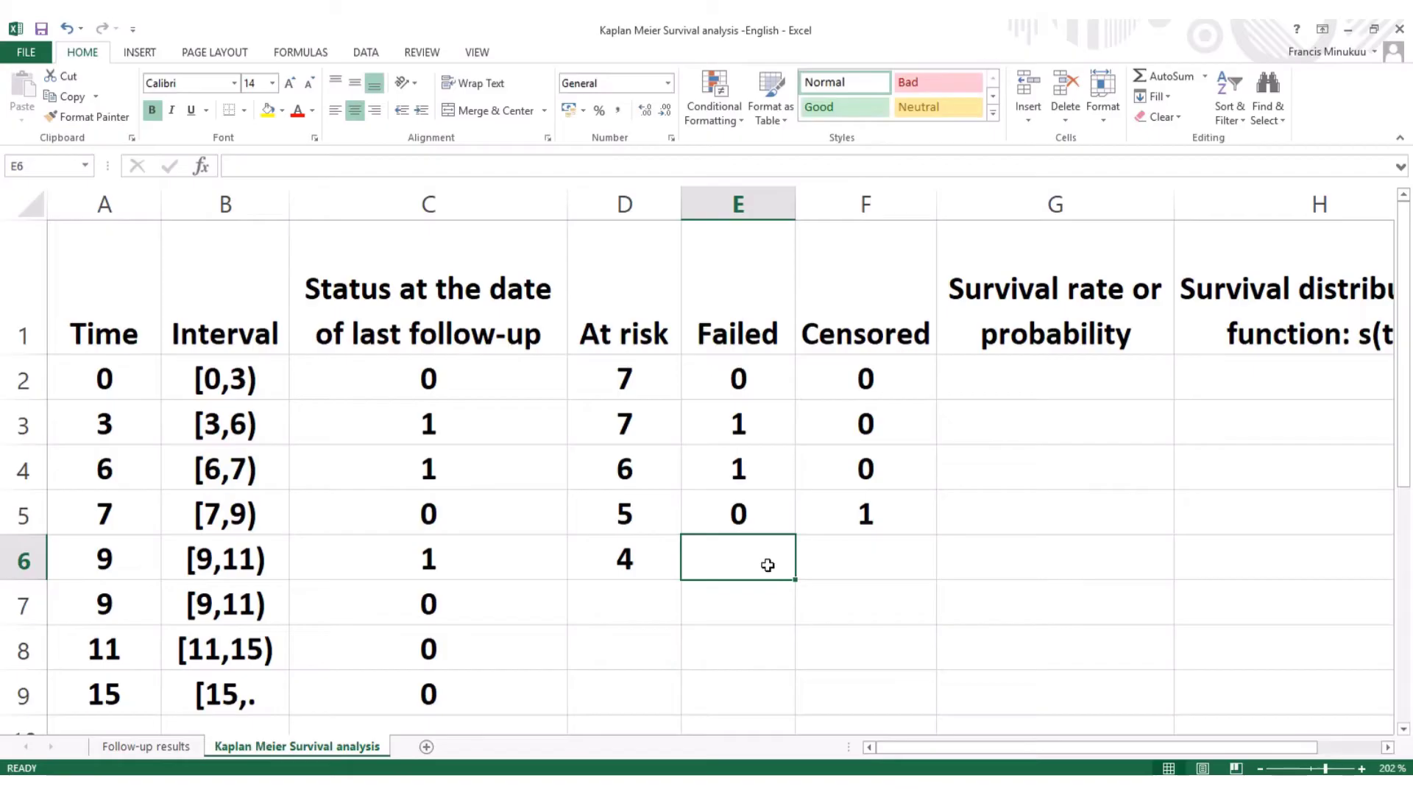
type("1")
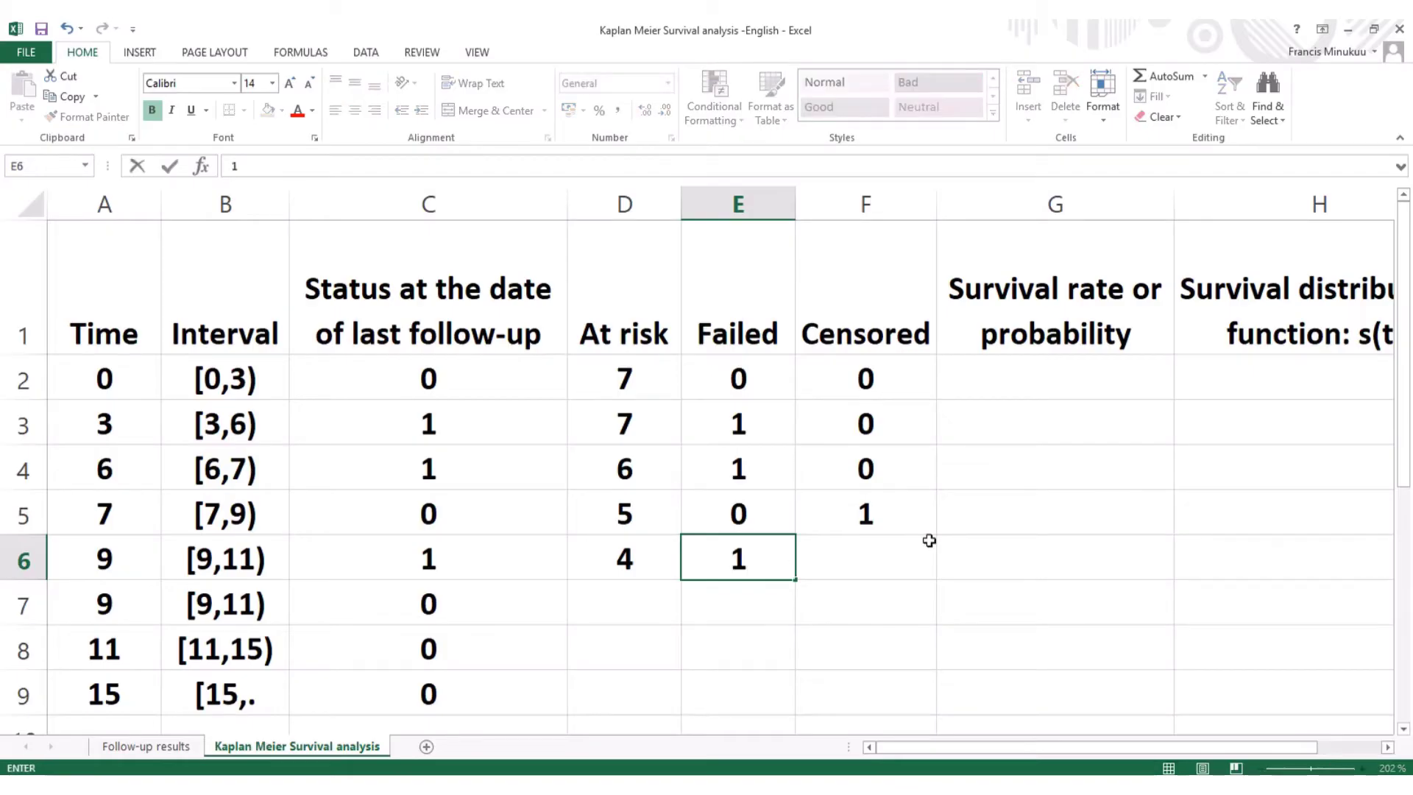
left_click(897, 561)
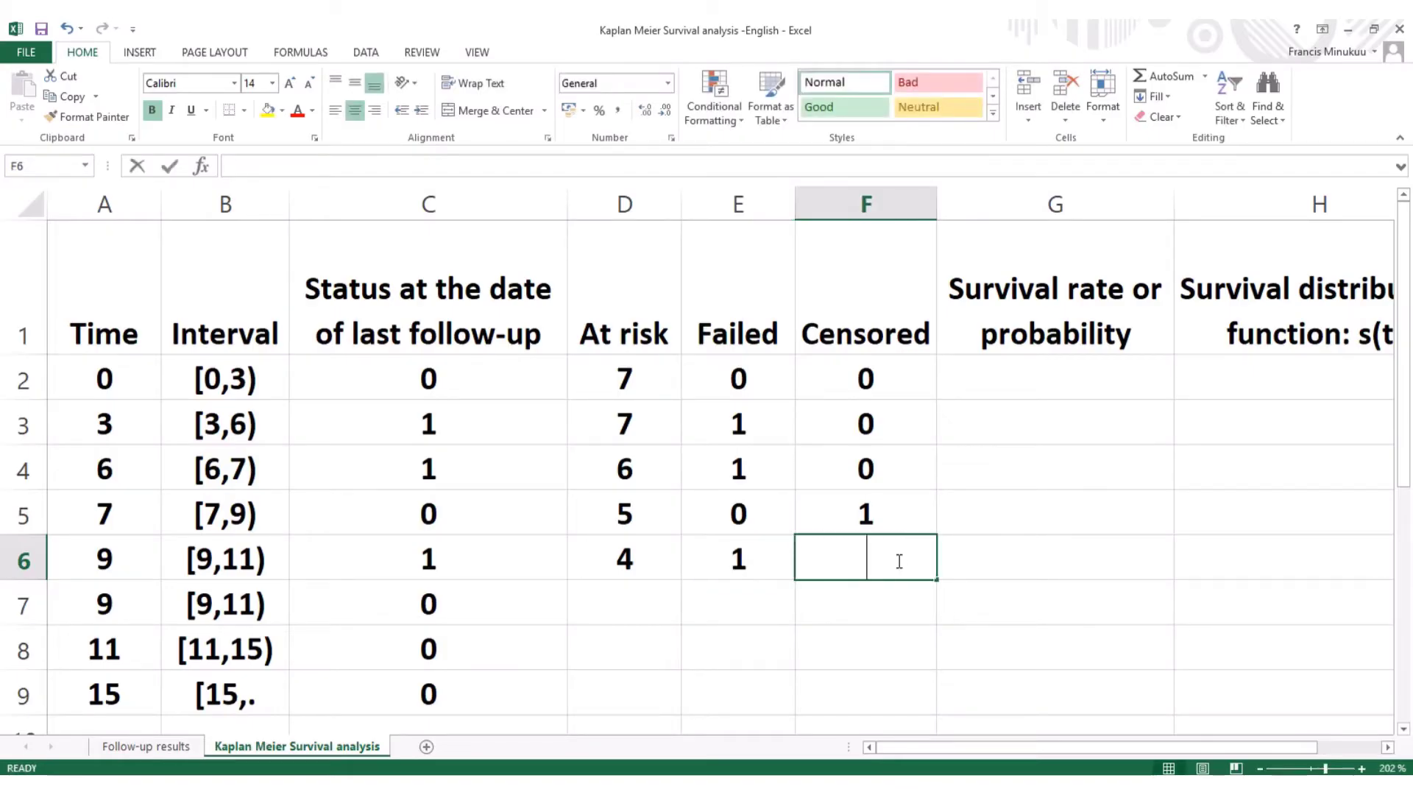
type("0")
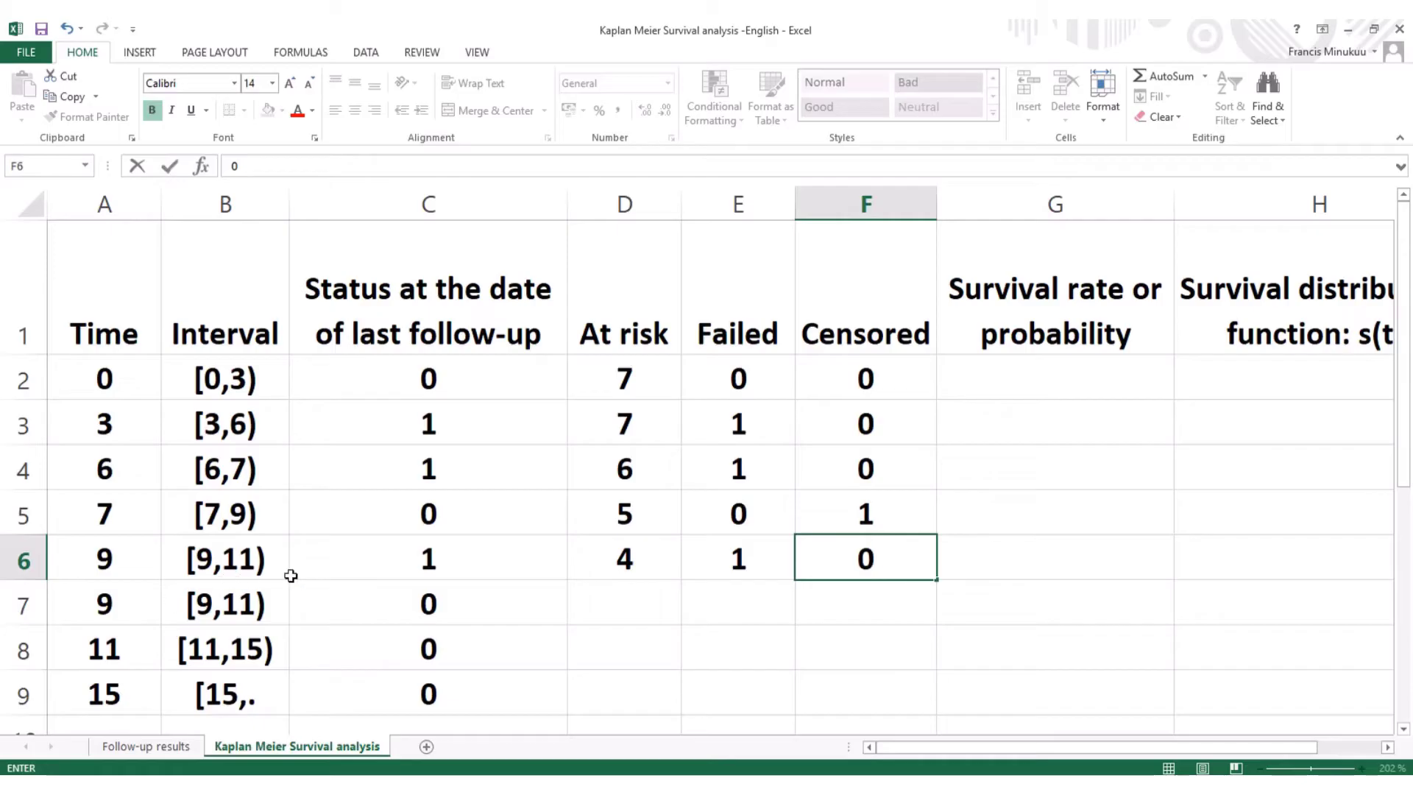
Step: Fill in the second time 9 row (row 7) with 3 at risk, 0 failed and 1 censored
left_click(633, 610)
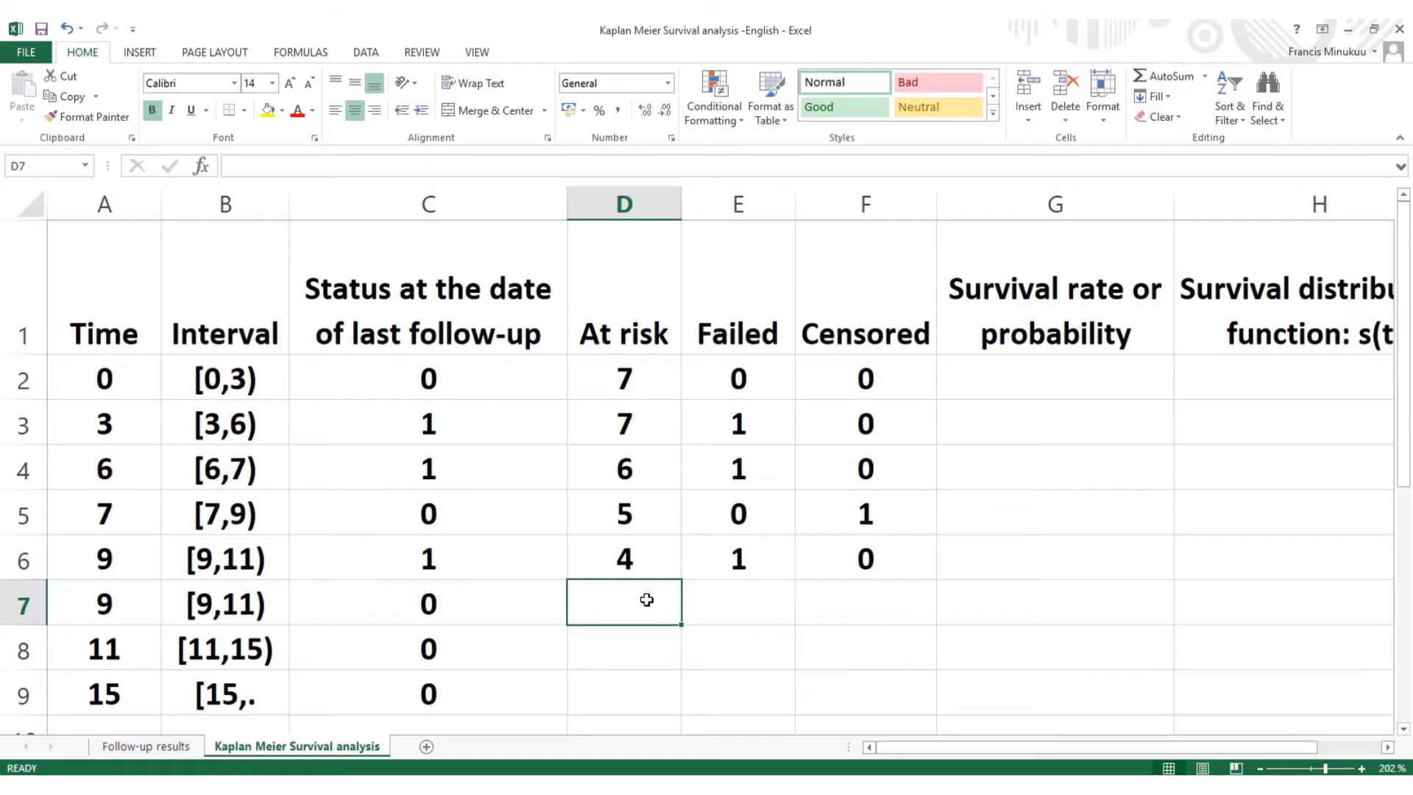
type("3")
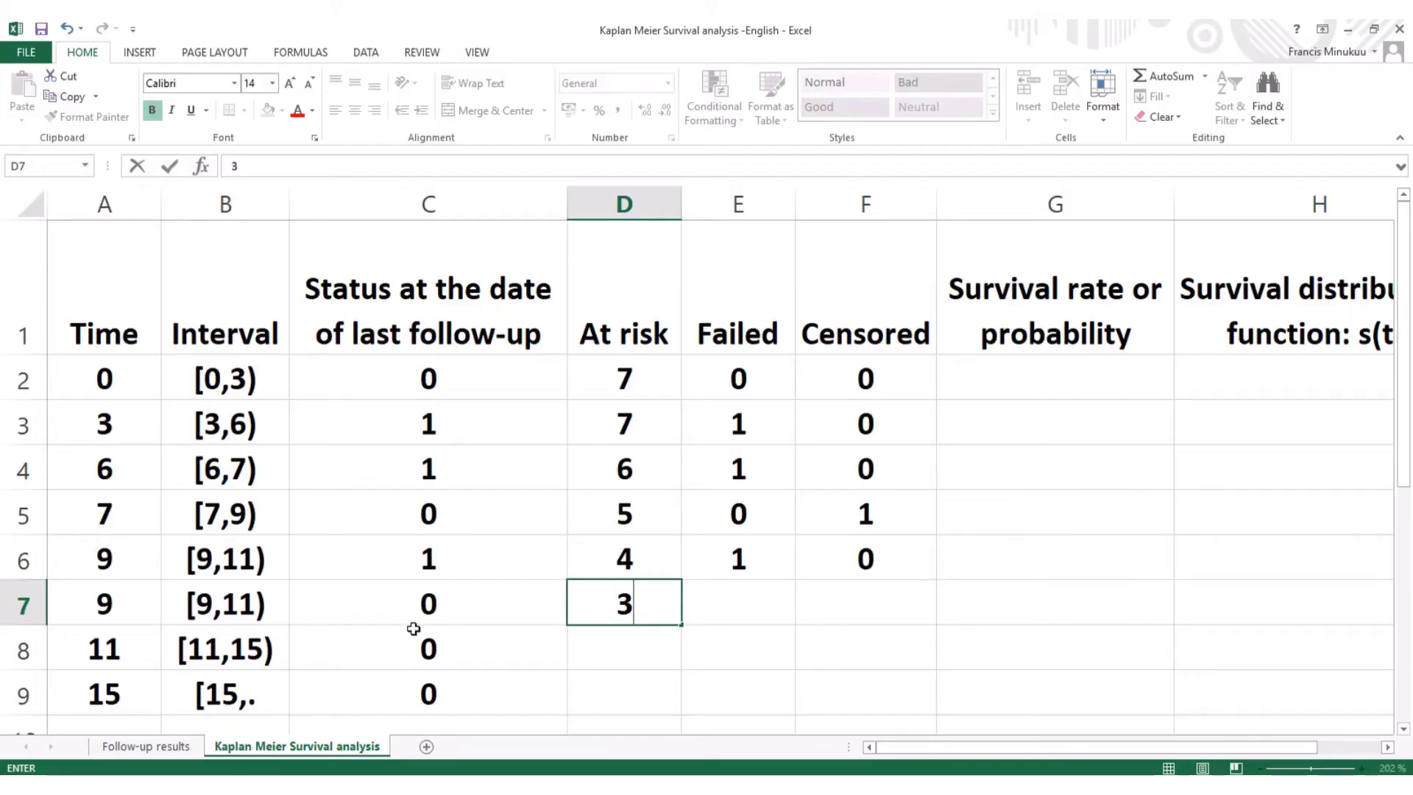
left_click(763, 601)
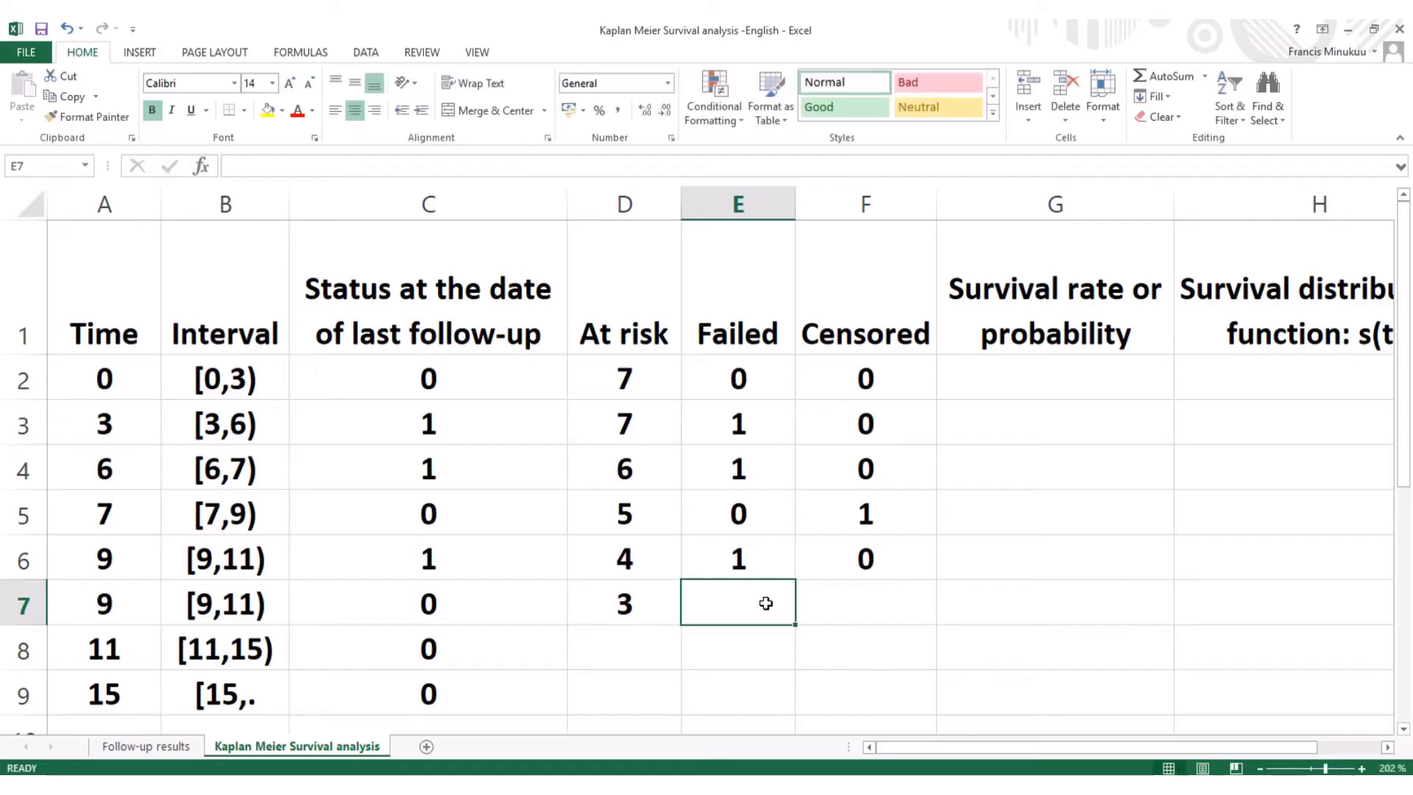
left_click(863, 602)
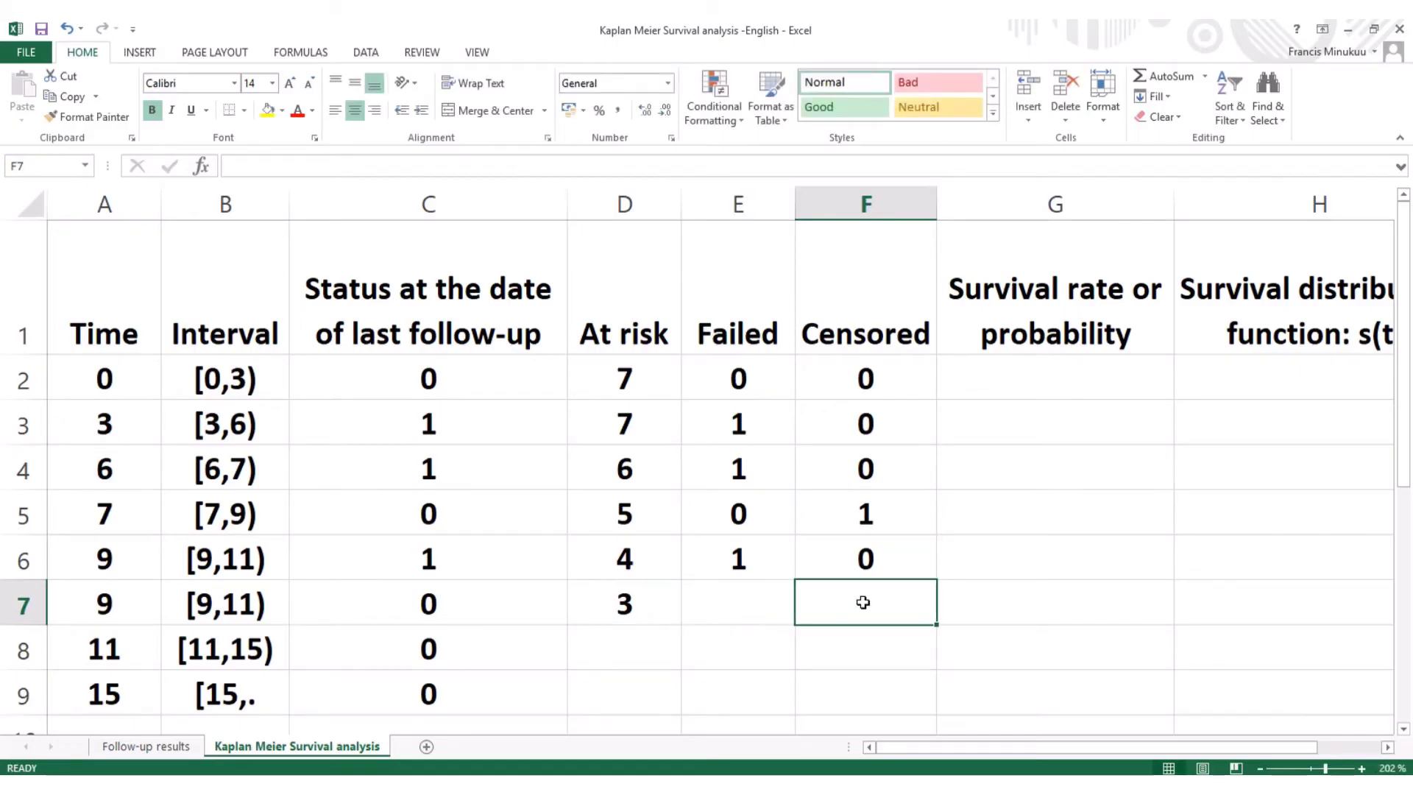
type("1")
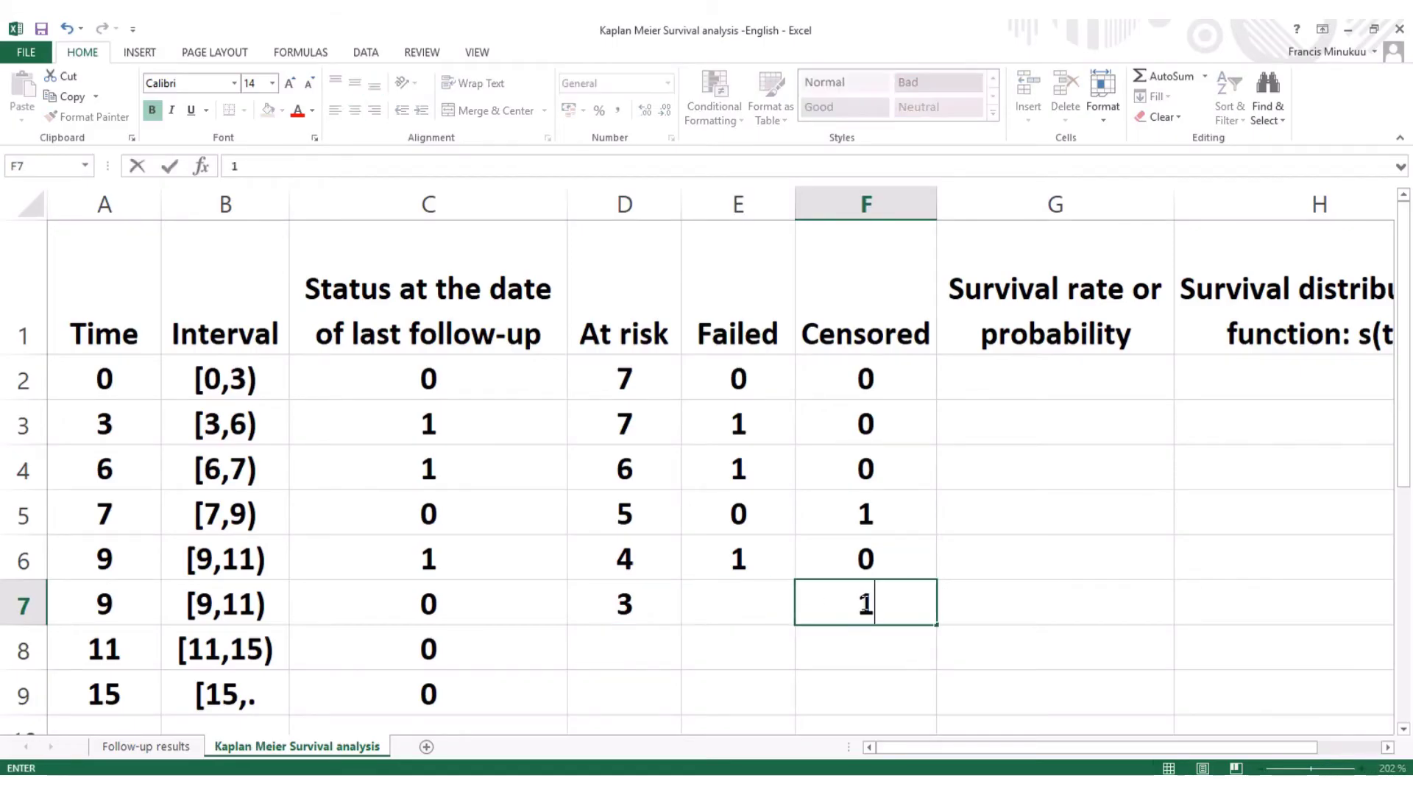
left_click(754, 604)
type("0")
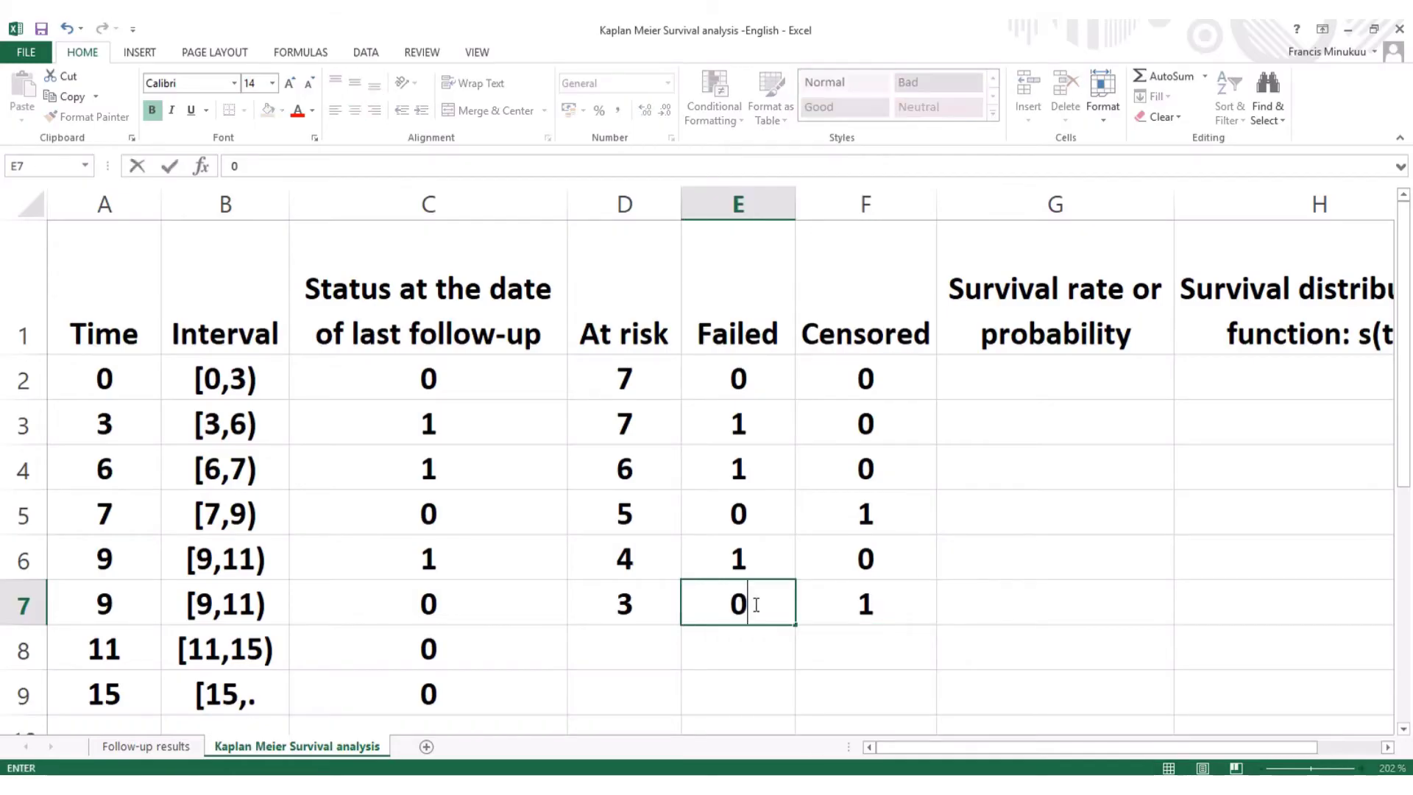
Step: Fill in the time 11 row with 2 at risk, 0 failed and 1 censored
left_click(648, 635)
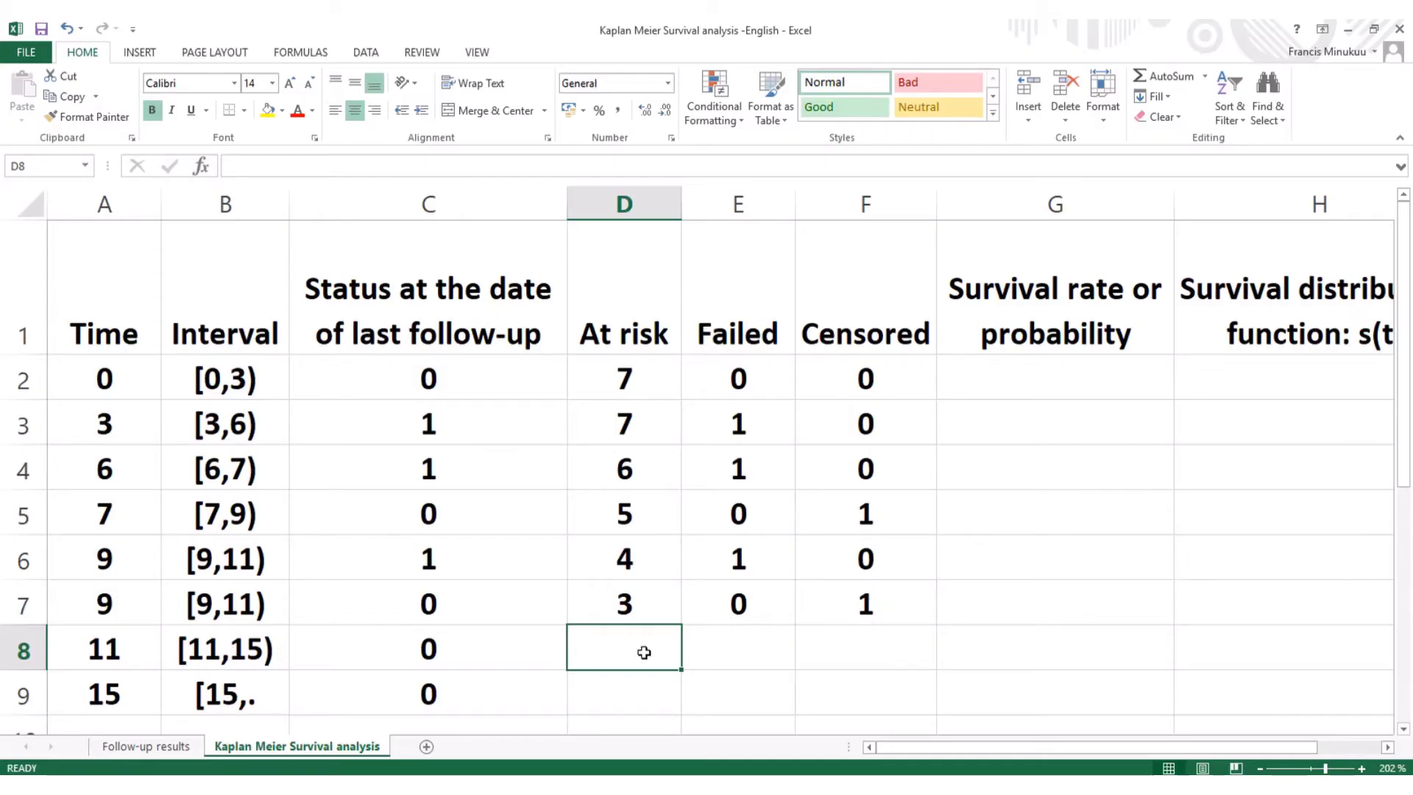
type("2")
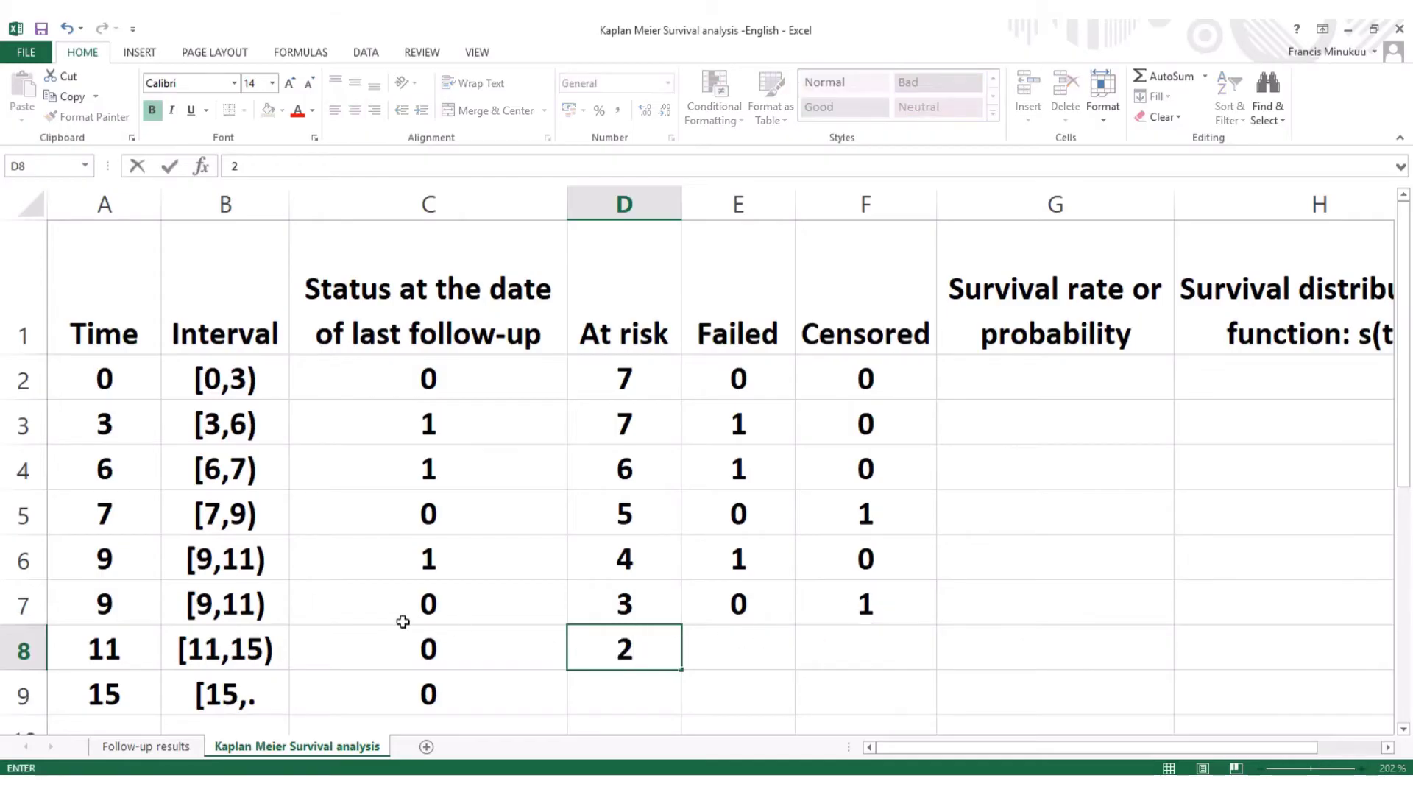
left_click(755, 648)
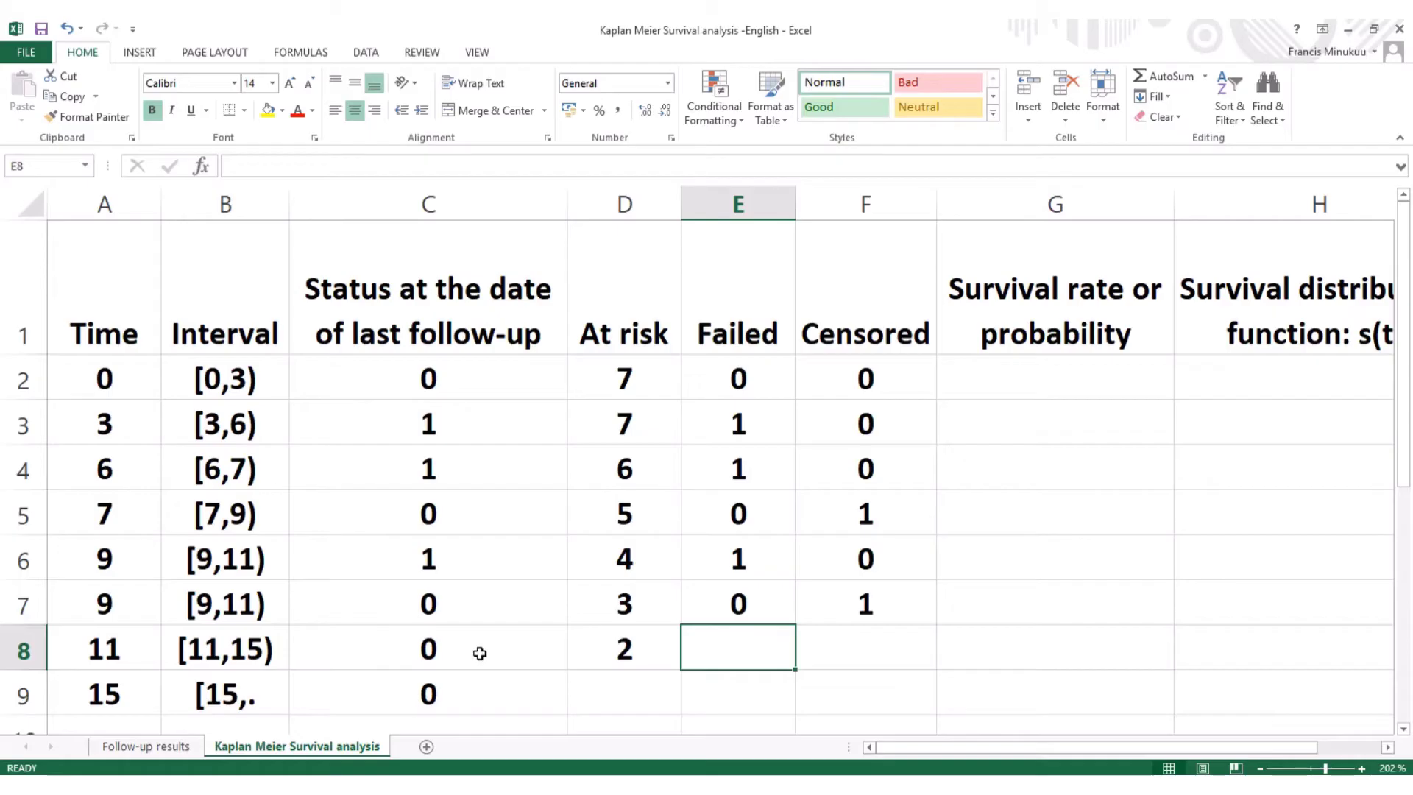
left_click(870, 639)
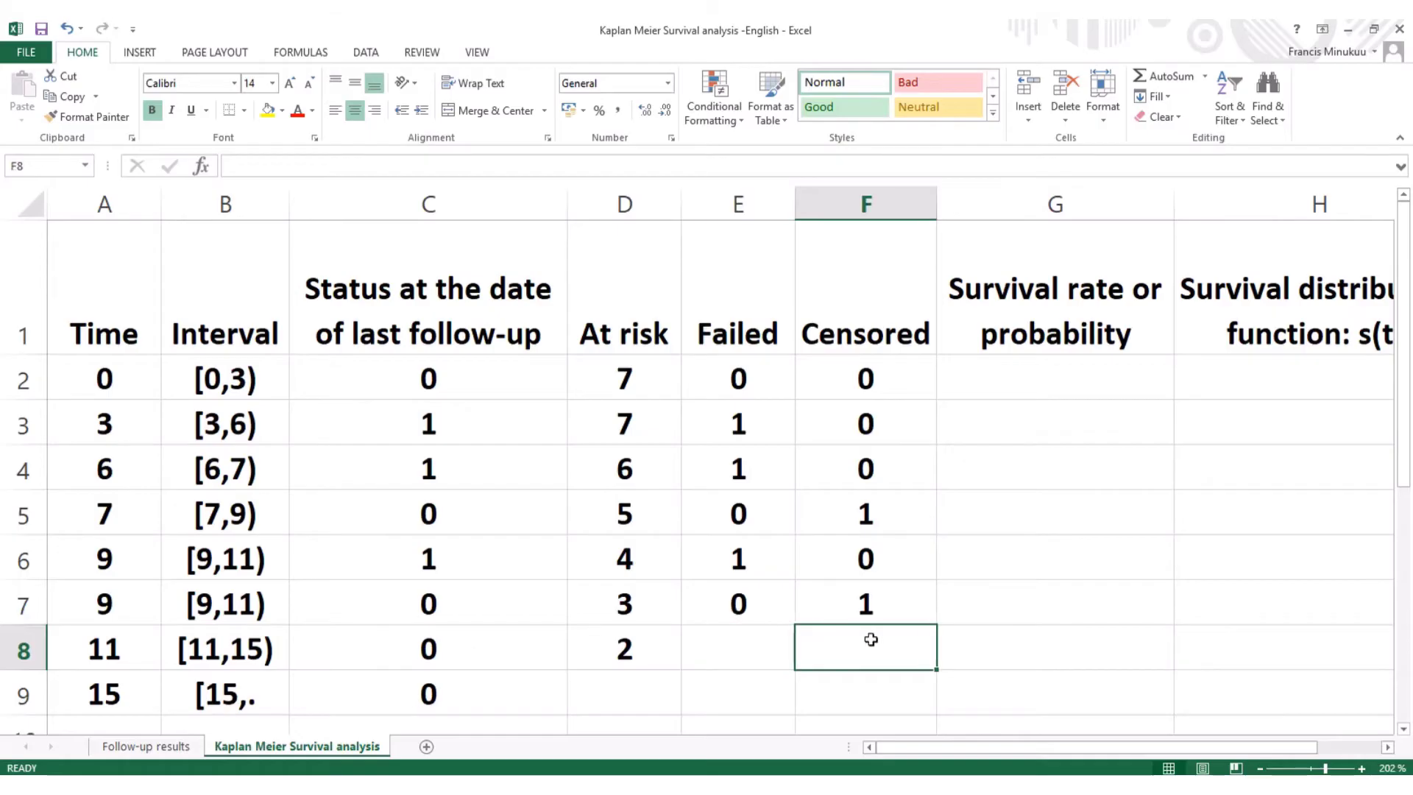
type("1")
left_click(742, 642)
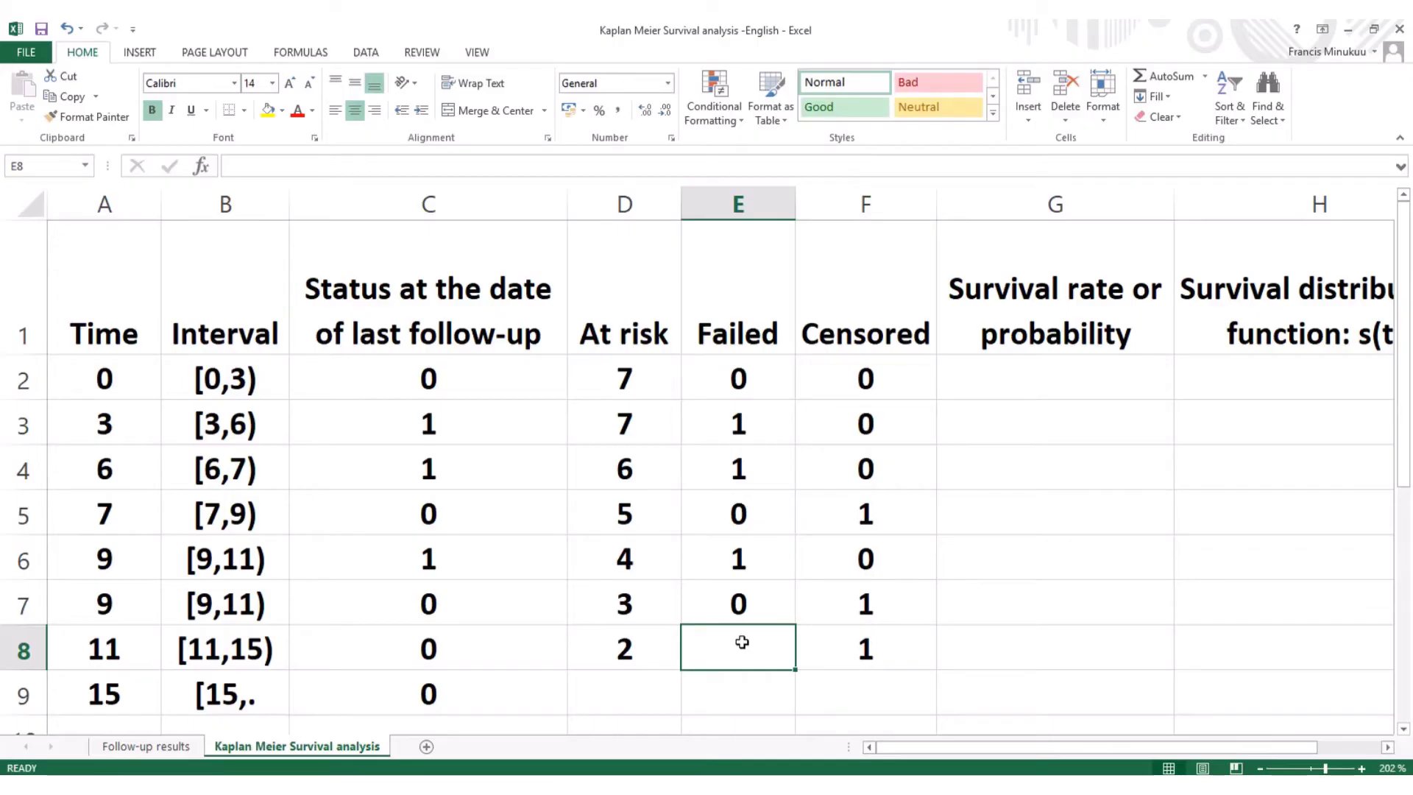
type("0")
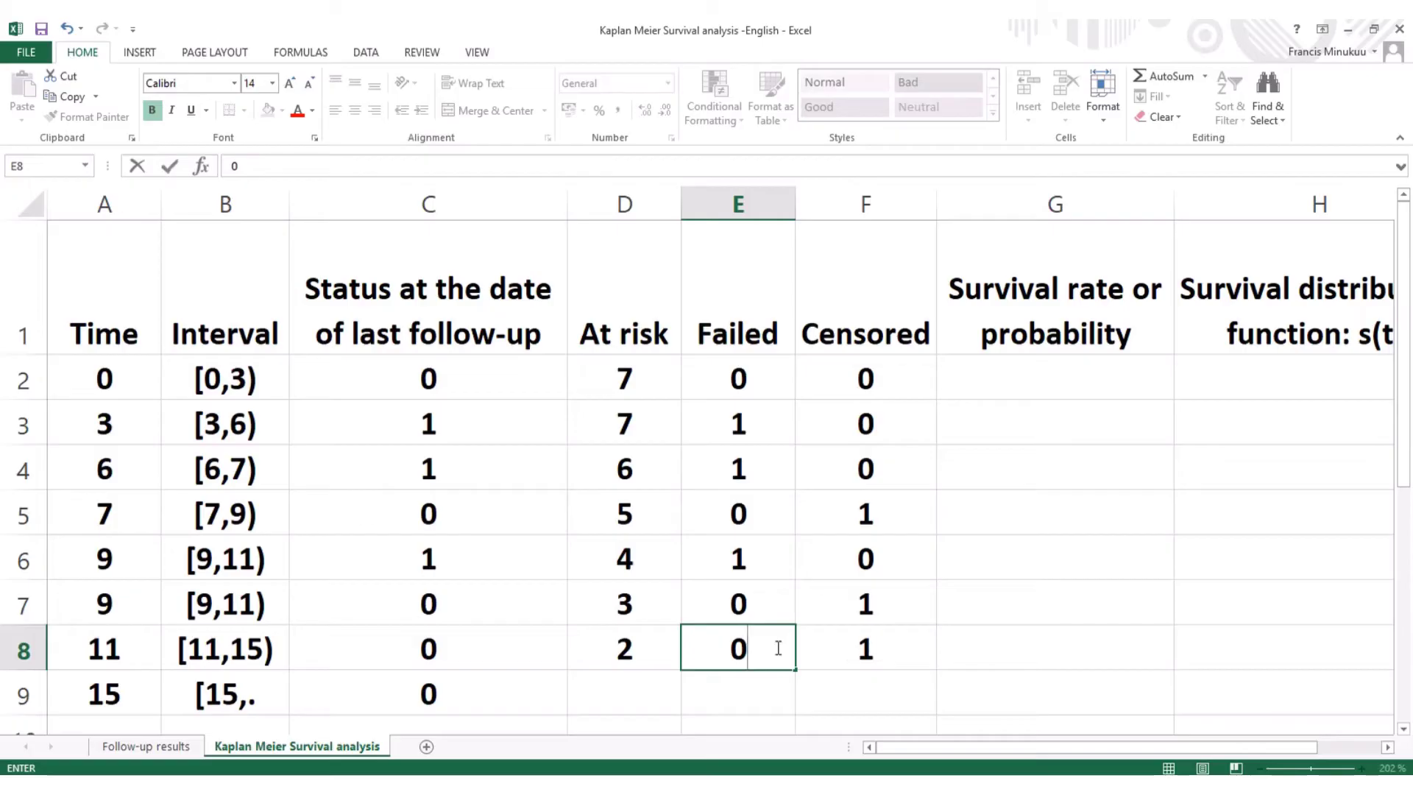
Step: Fill in the time 15 row with 1 at risk, 0 failed and 1 censored
left_click(637, 698)
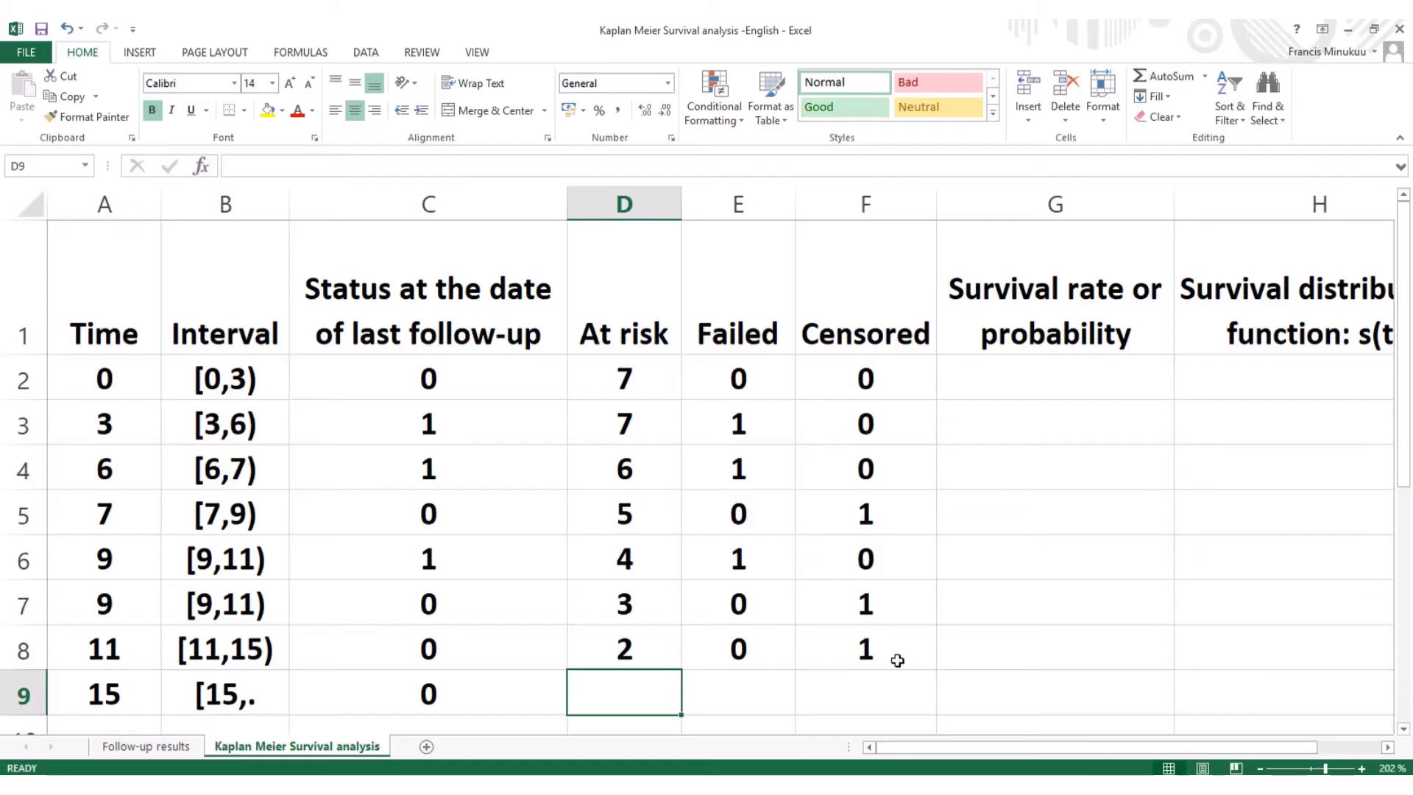
double_click(644, 698)
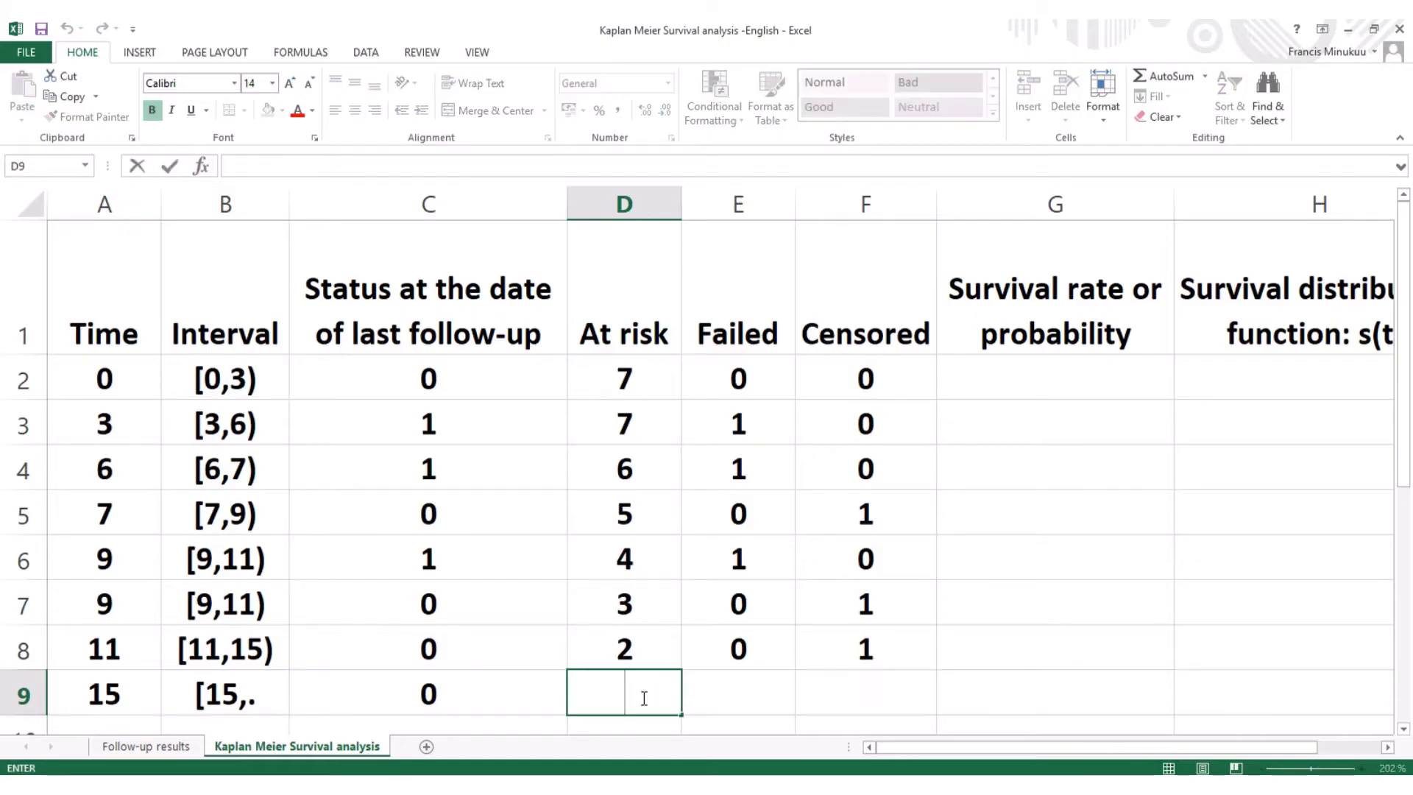
left_click(716, 691)
left_click(645, 689)
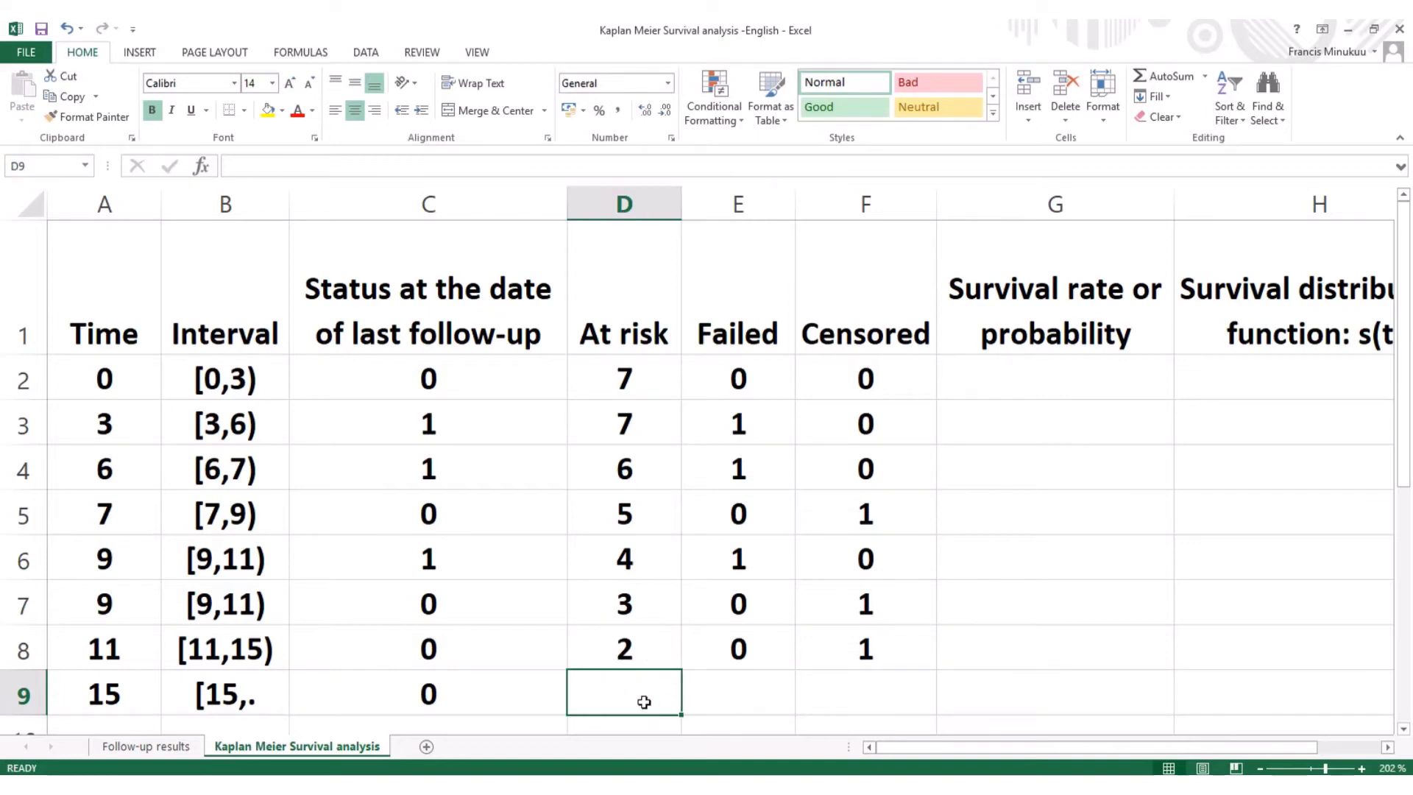
type("2")
key("BackSpace")
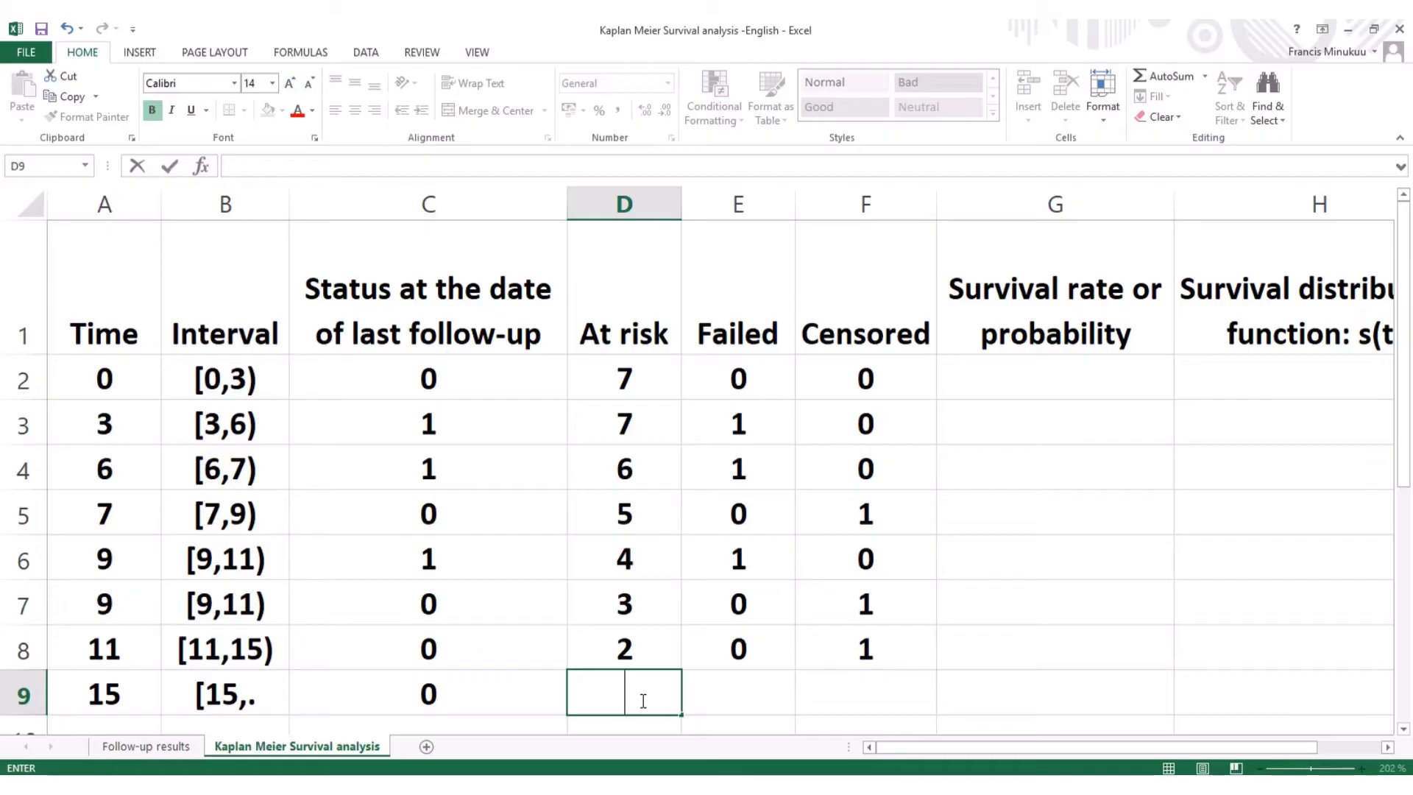
type("1")
left_click(871, 685)
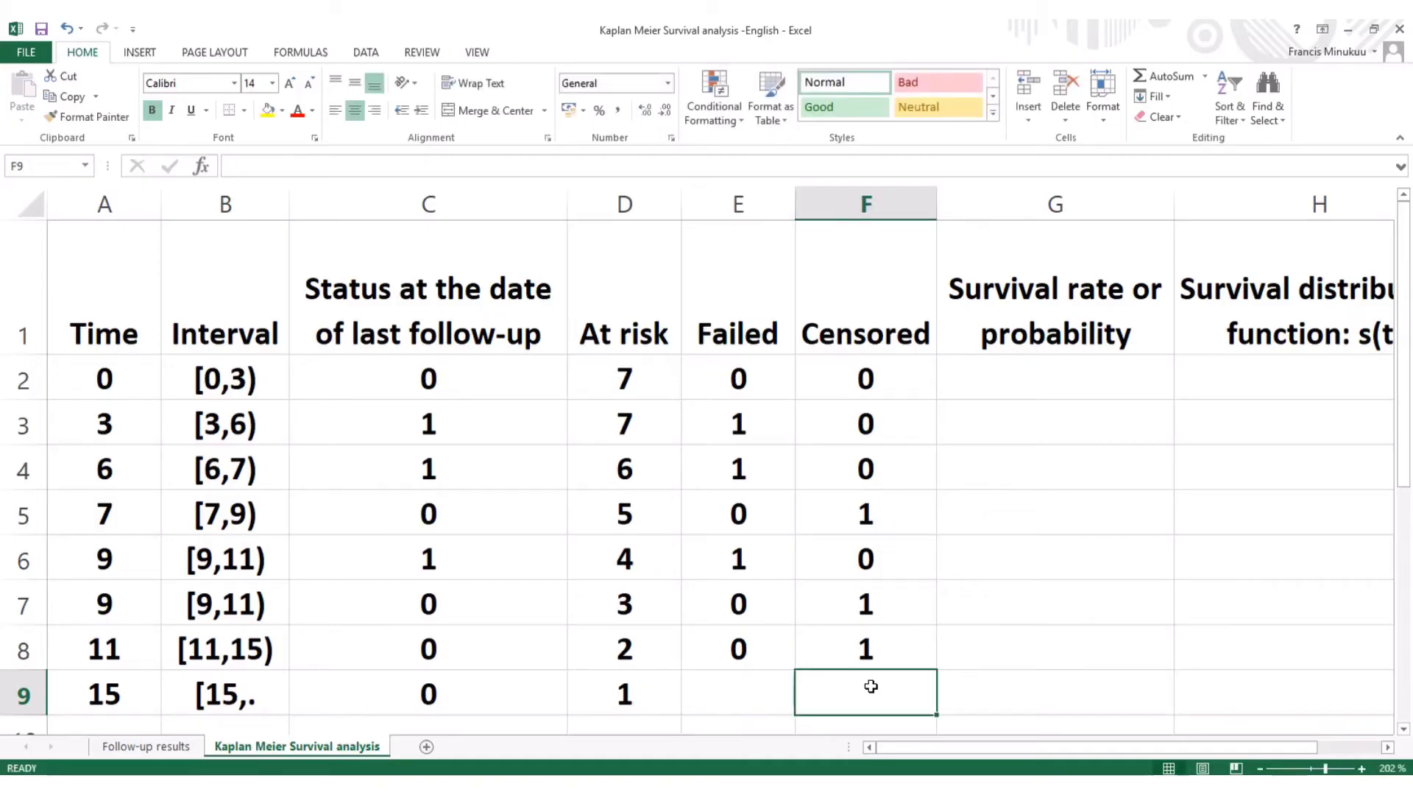
type("1")
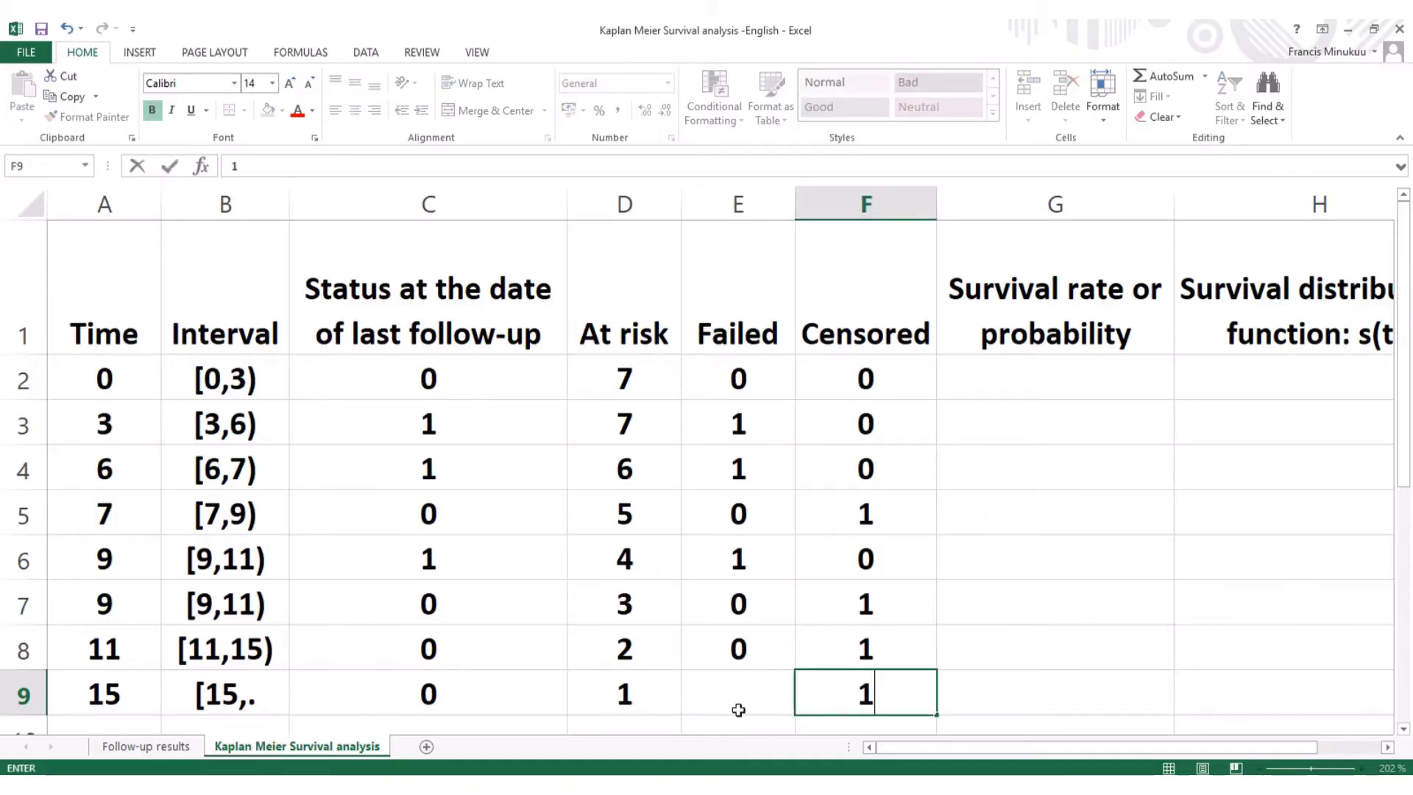
left_click(757, 689)
type("0")
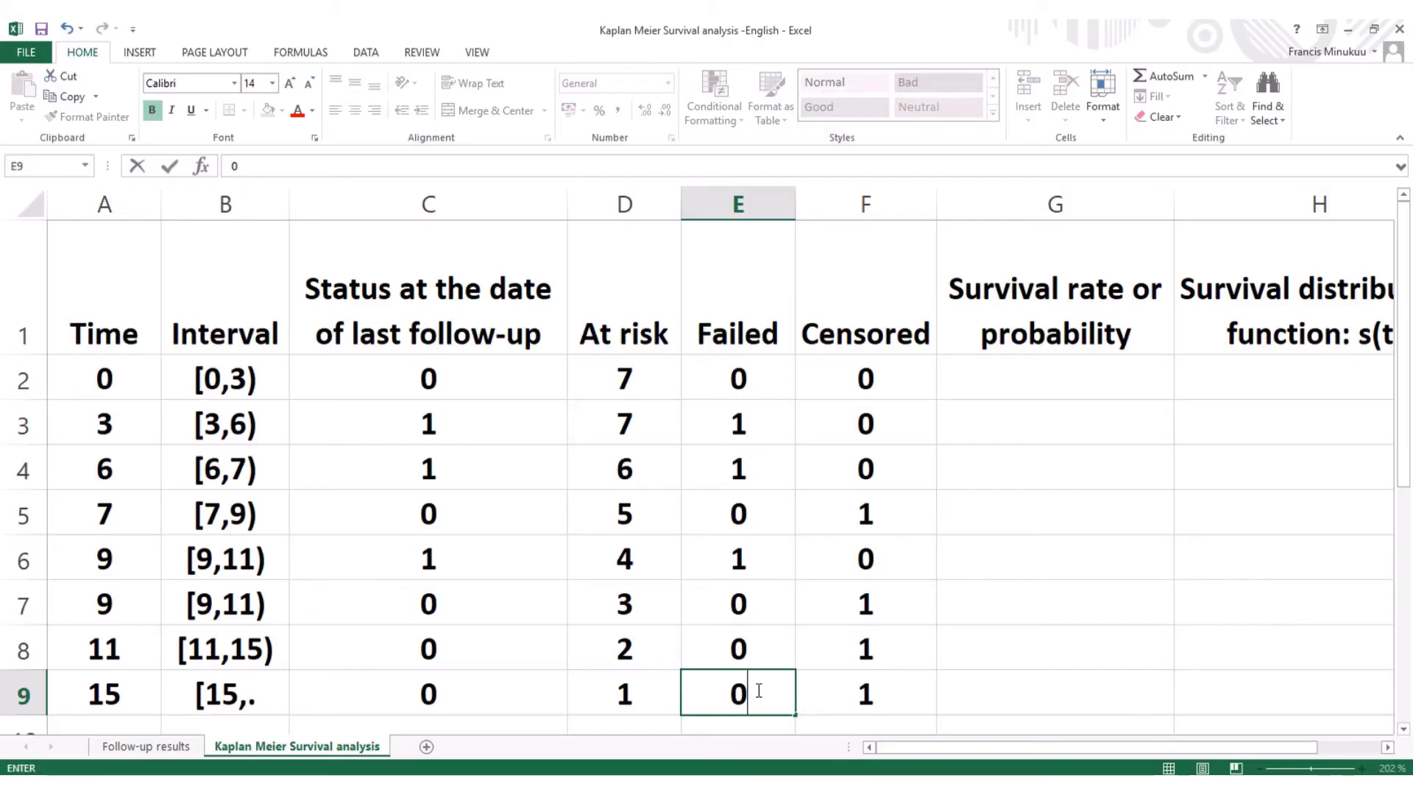
Step: Calculate the survival probability for the time 0 row in G2 with the formula =(D2-E2)/D2
left_click(1076, 364)
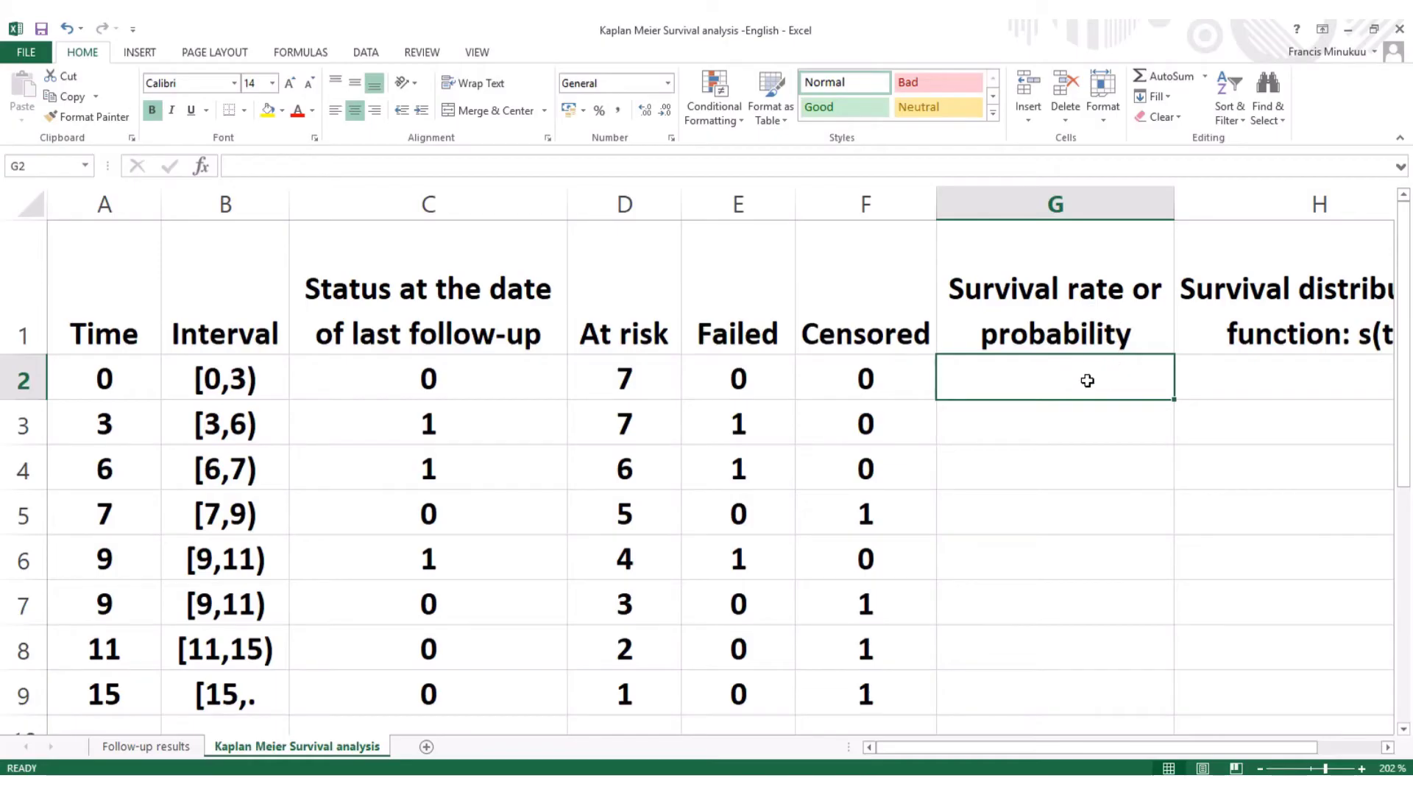
left_click_drag(1103, 754, 1196, 751)
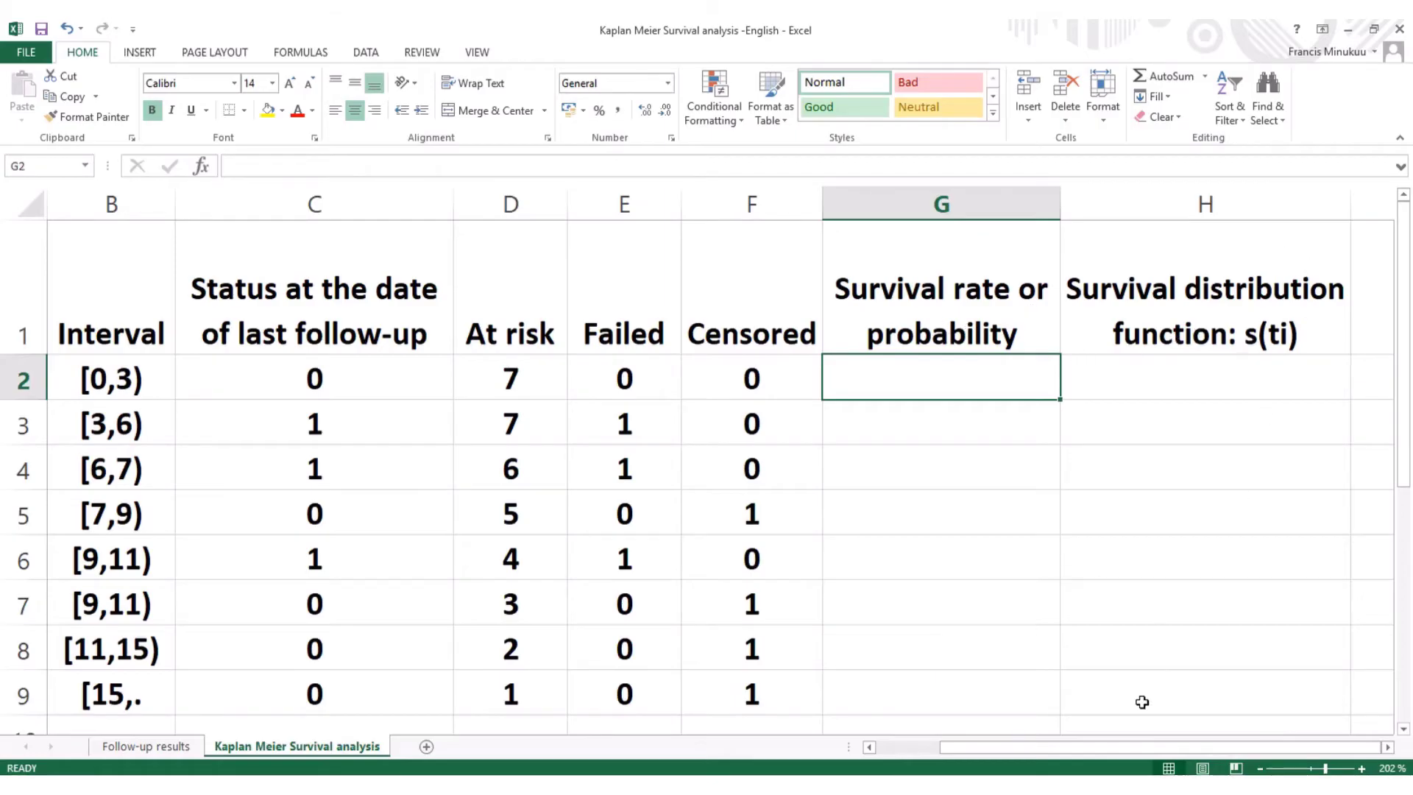
left_click_drag(1137, 748, 1071, 754)
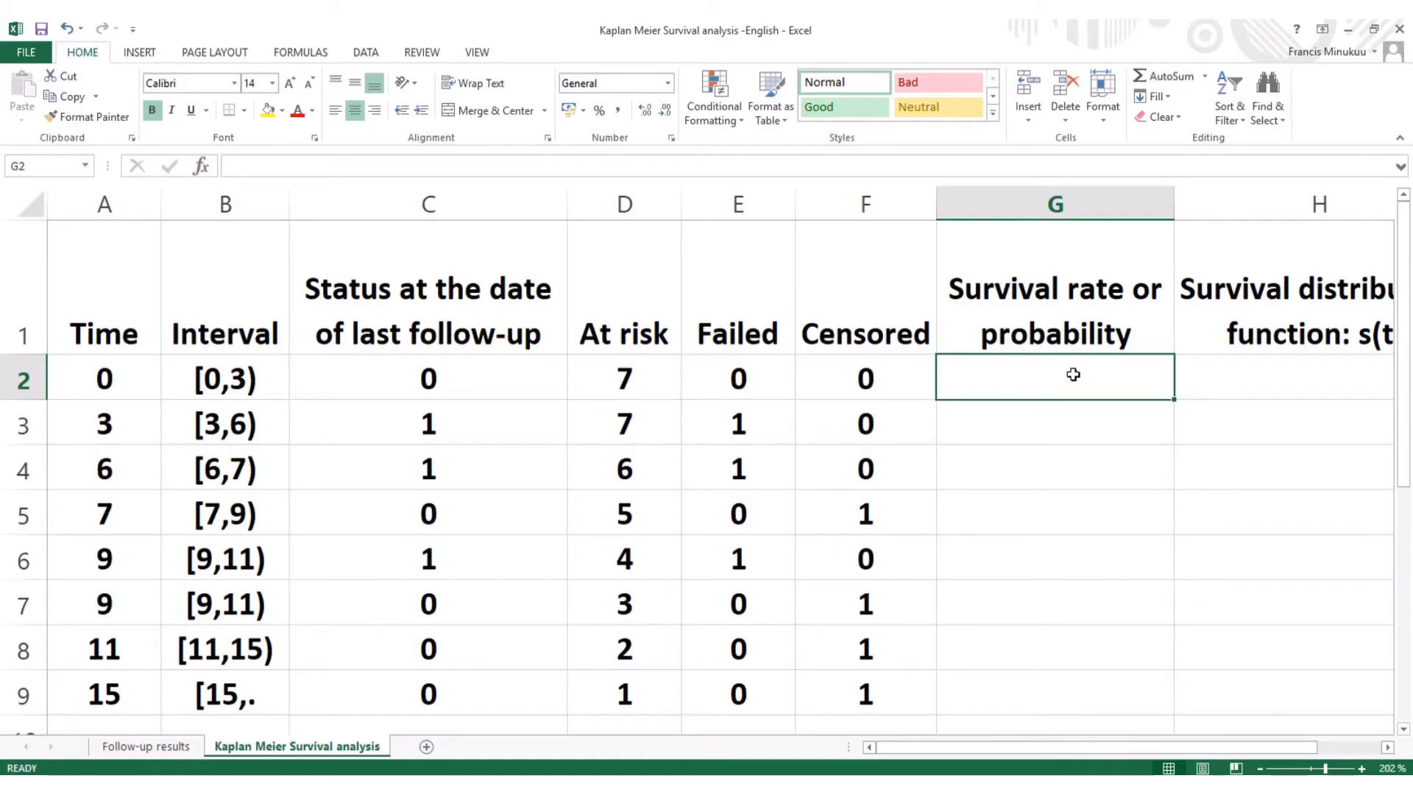
type("=")
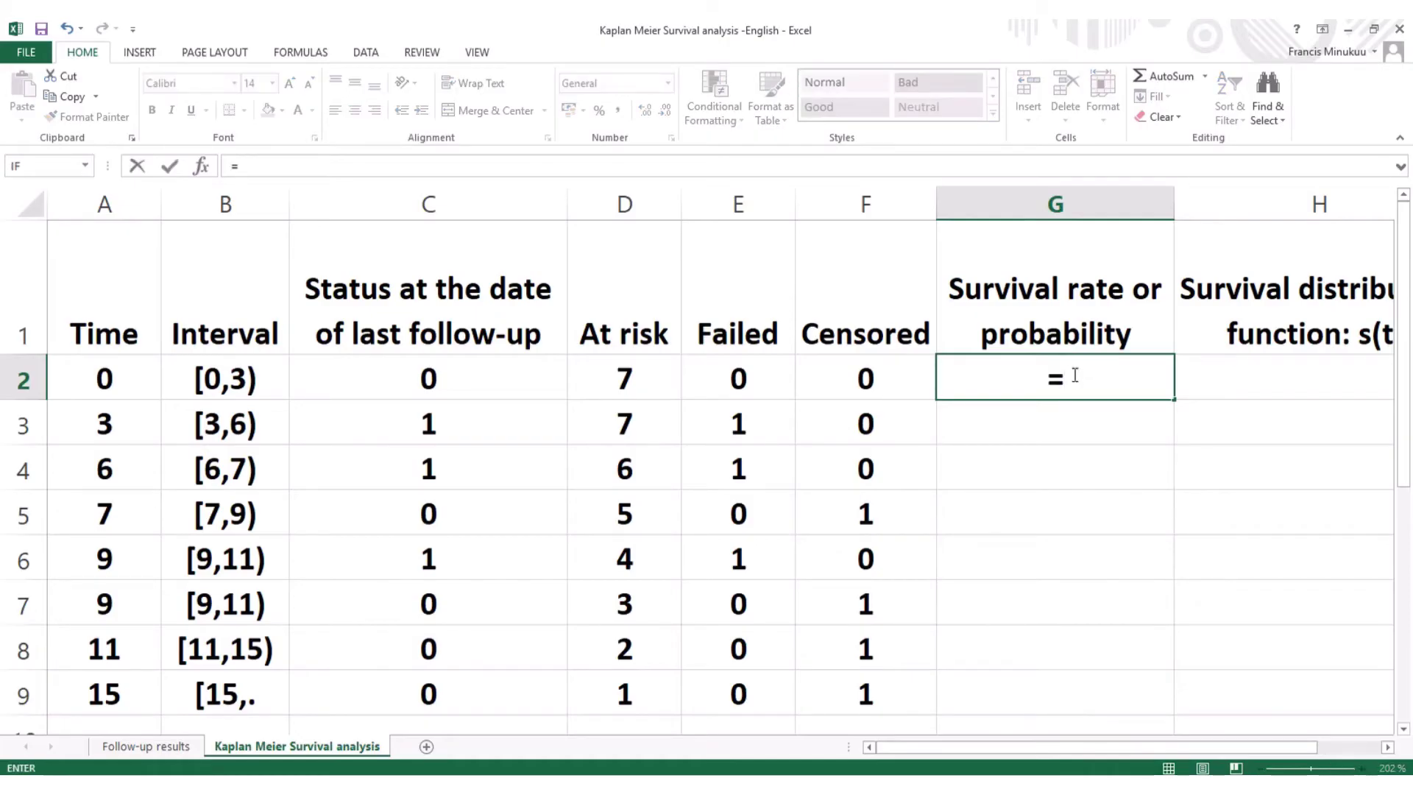
type("(")
left_click(637, 385)
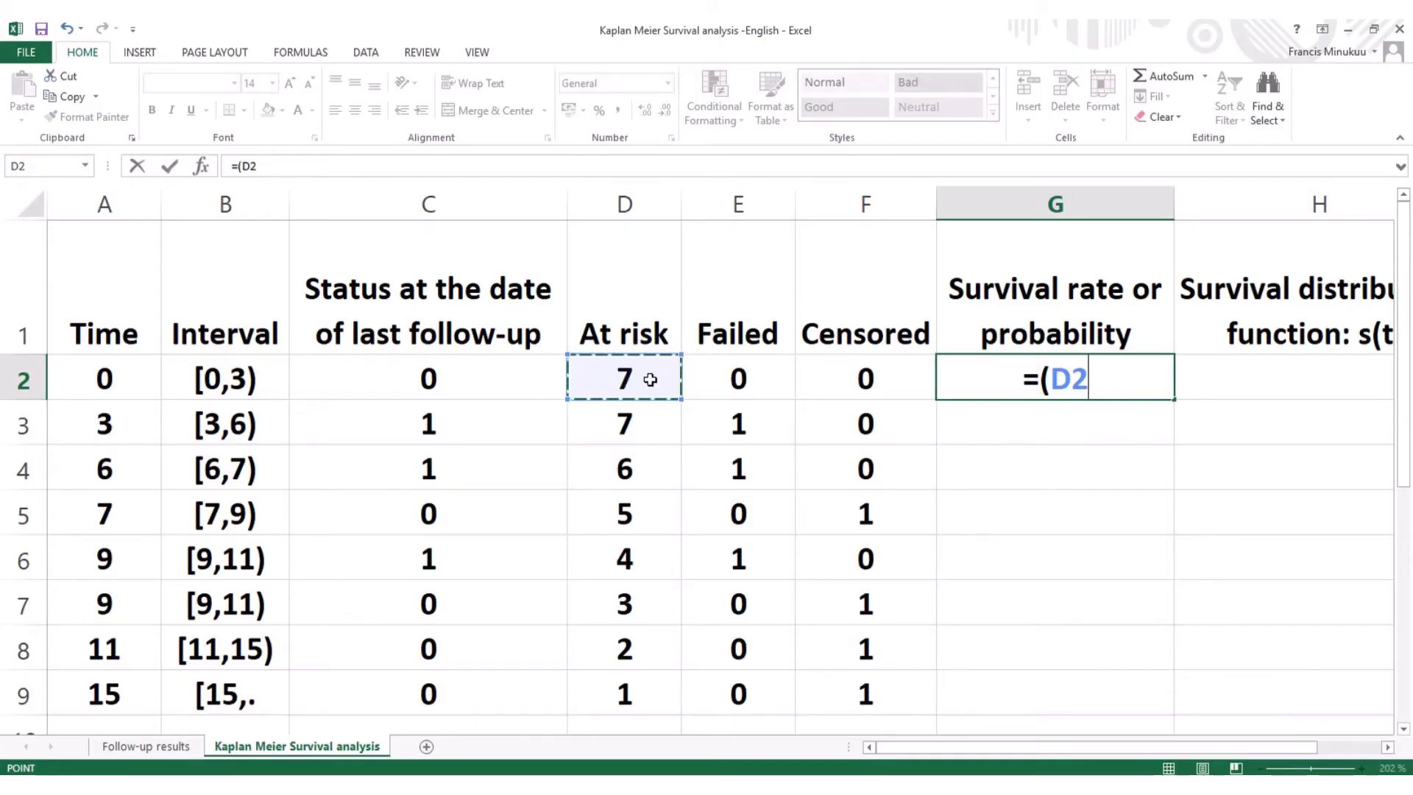
type("-")
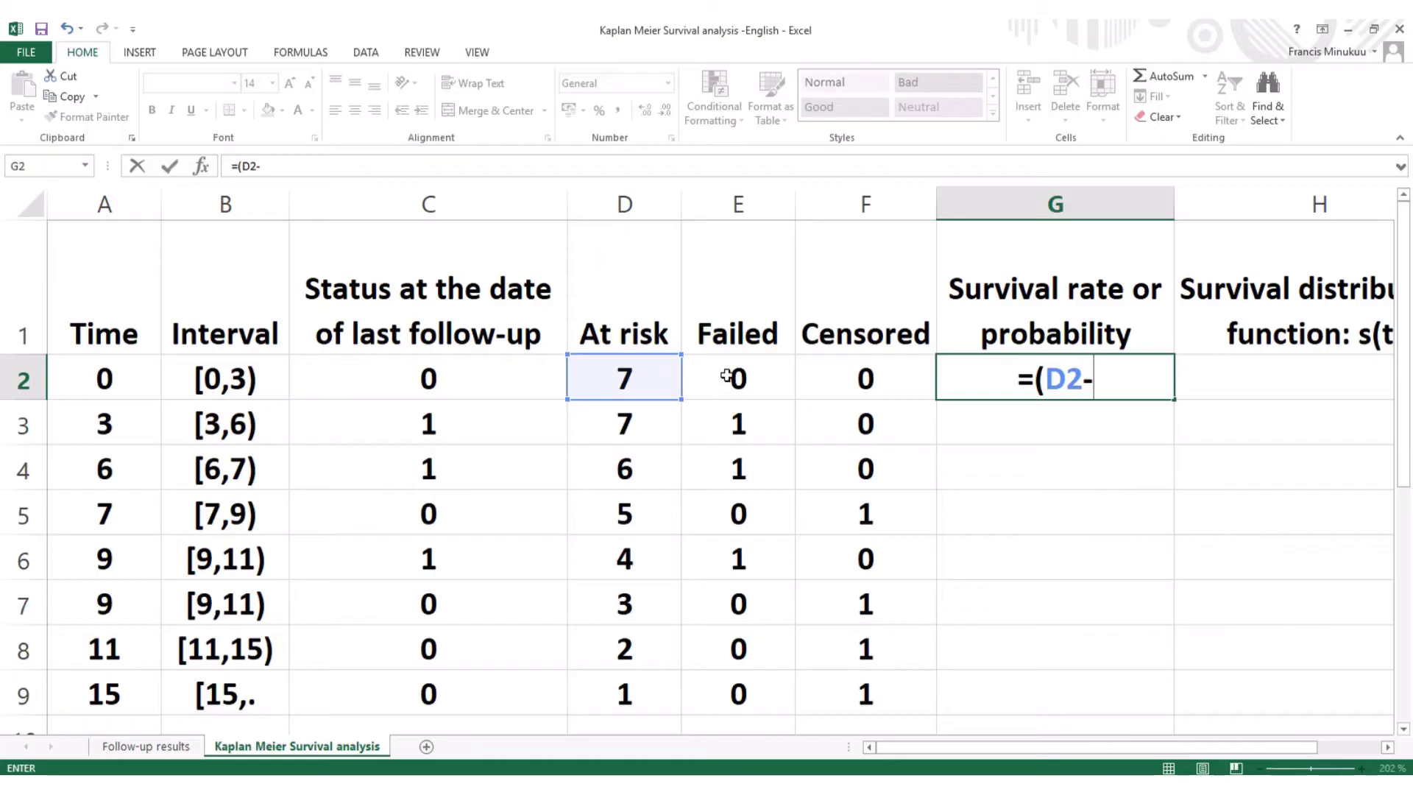
left_click(743, 383)
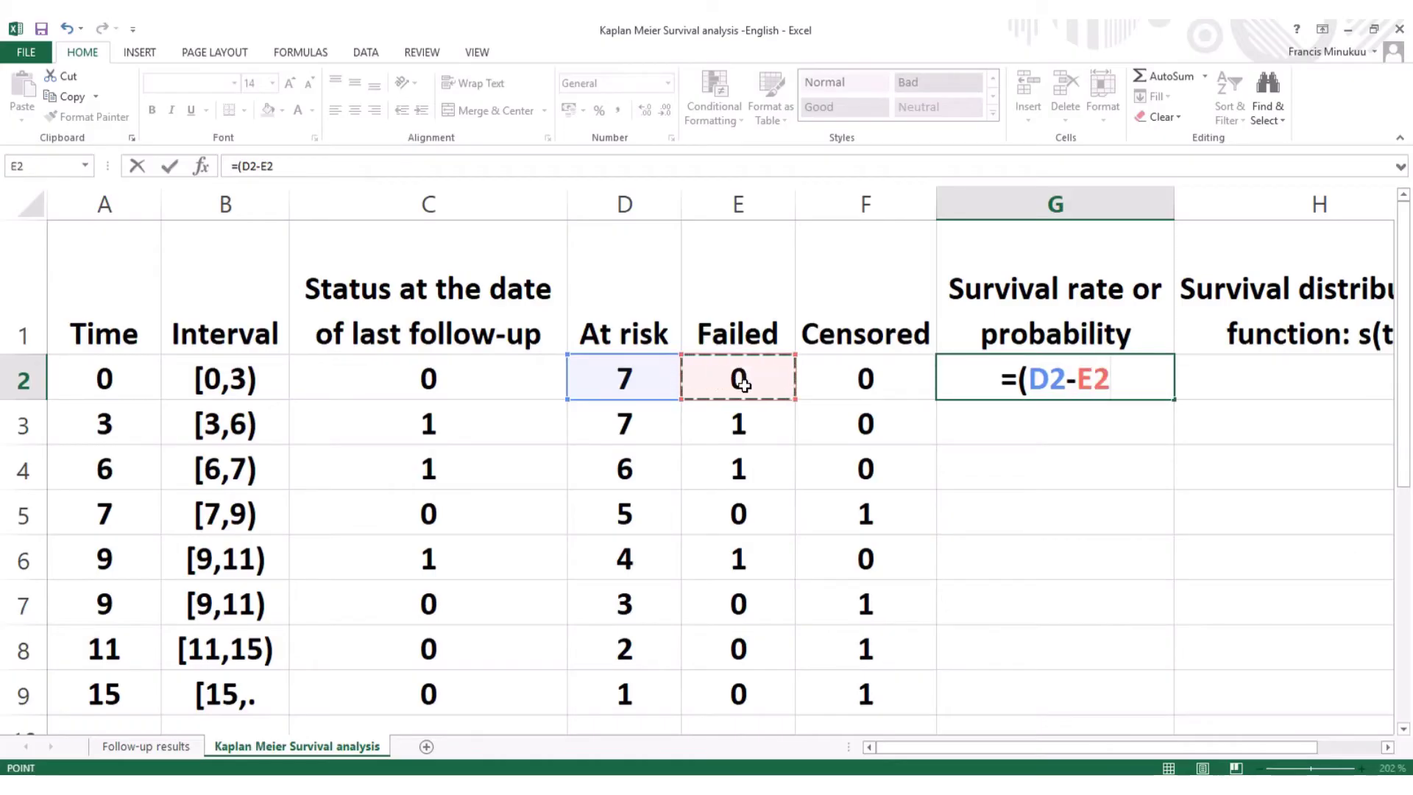
type(")")
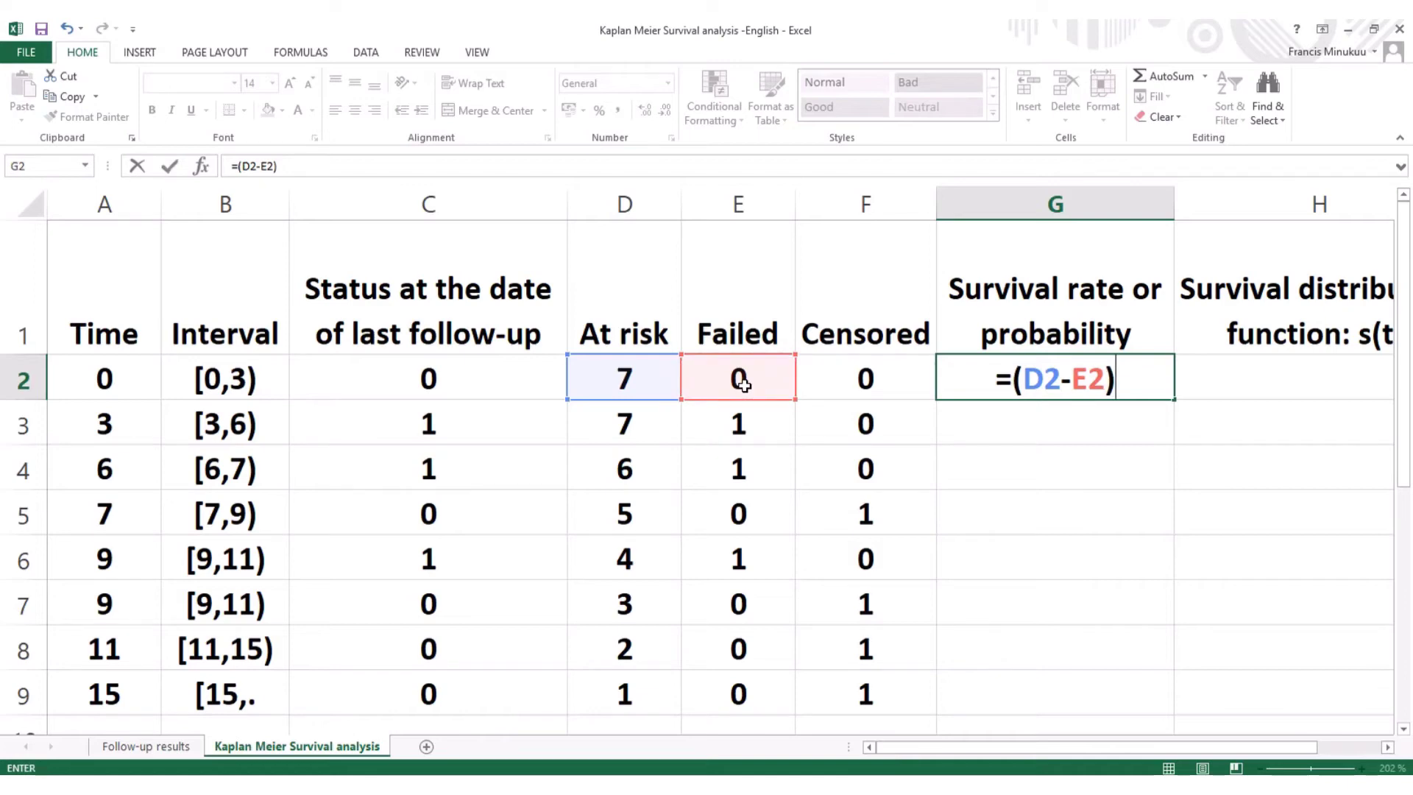
type("/")
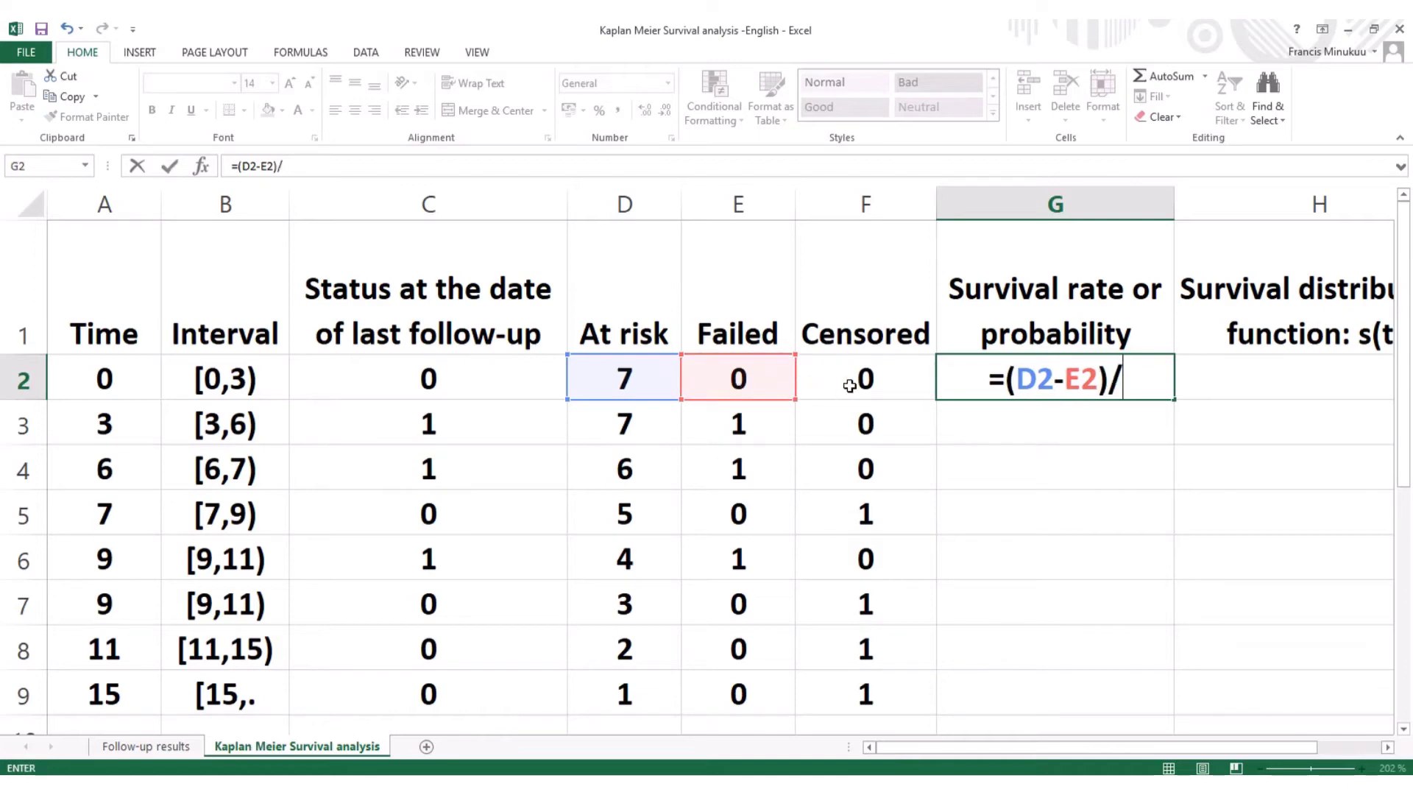
left_click(630, 379)
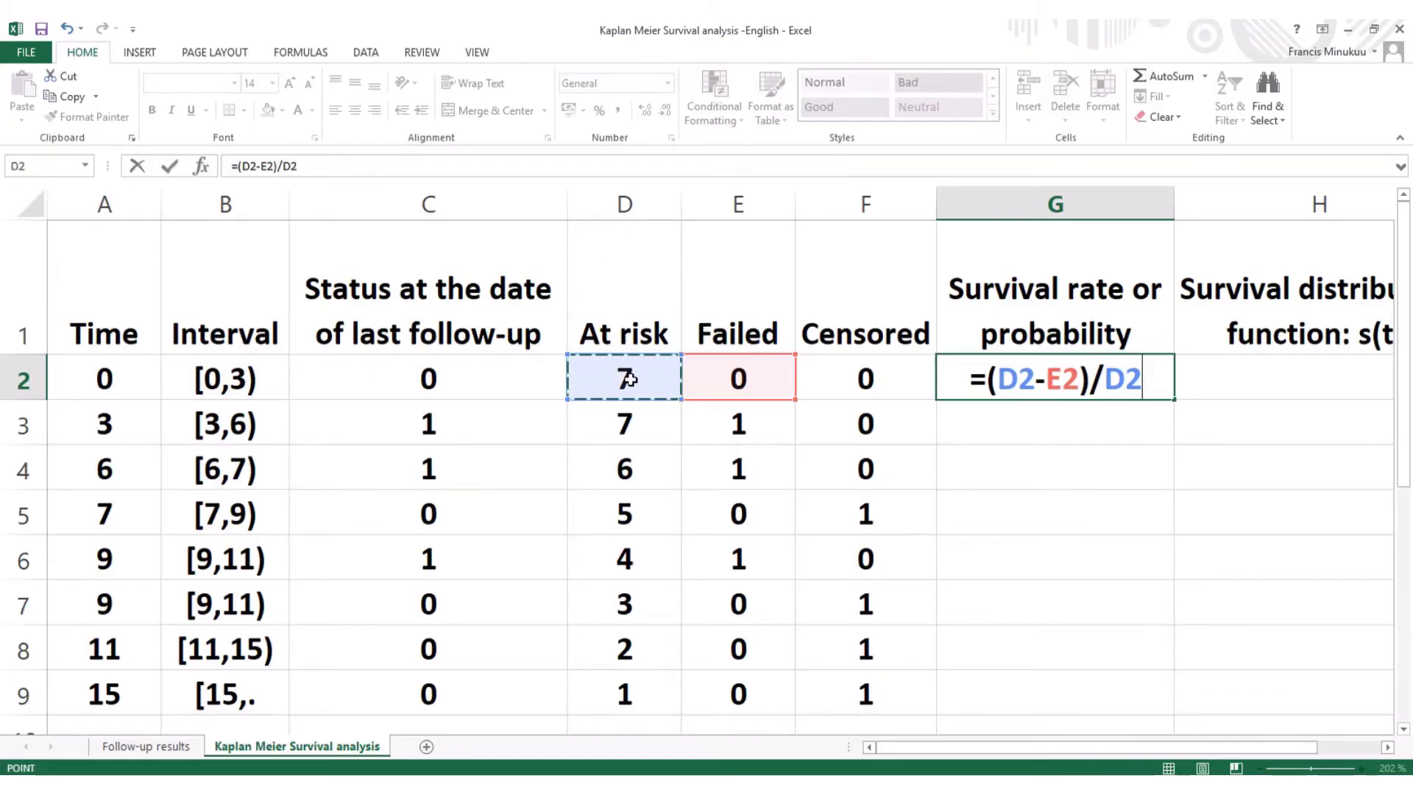
type("7")
key("BackSpace")
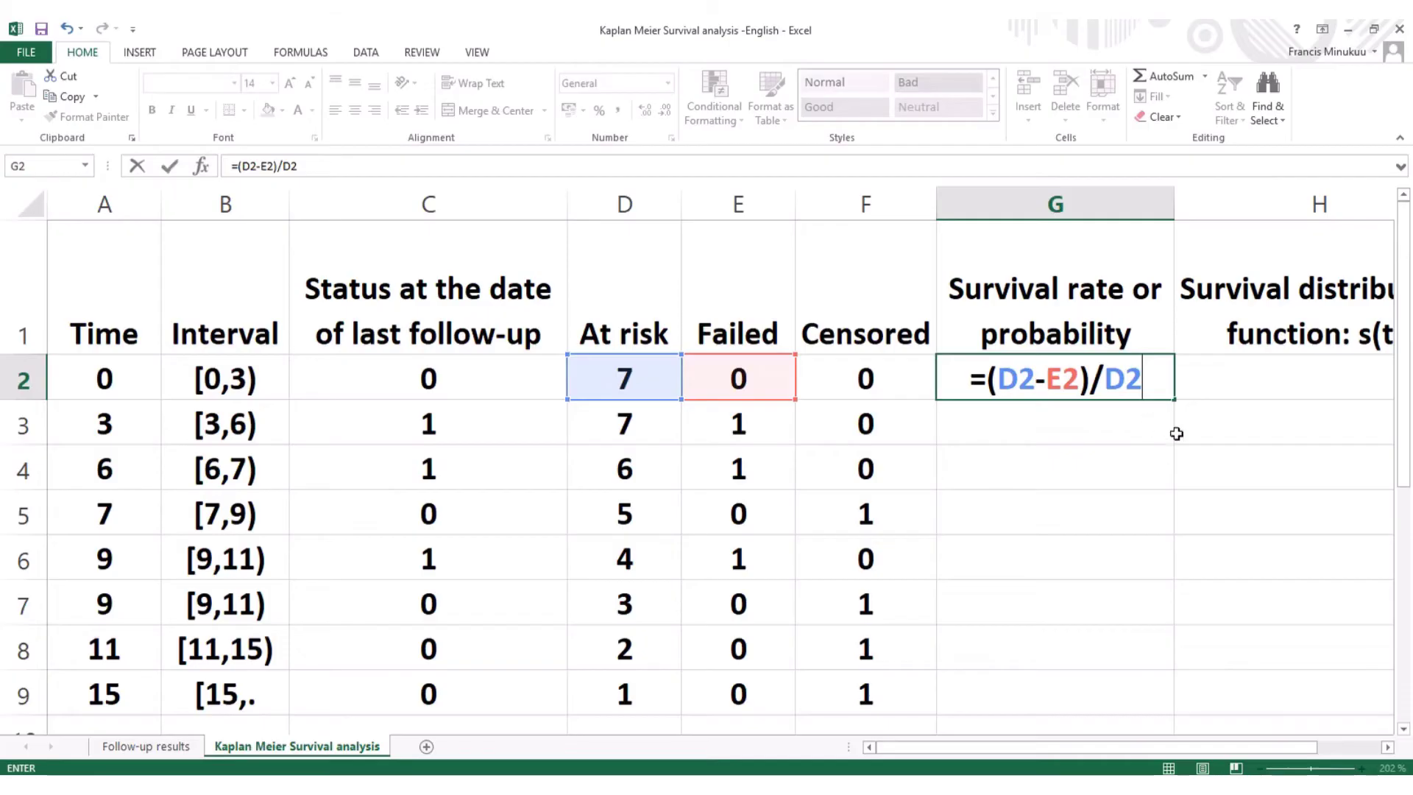
key("Return")
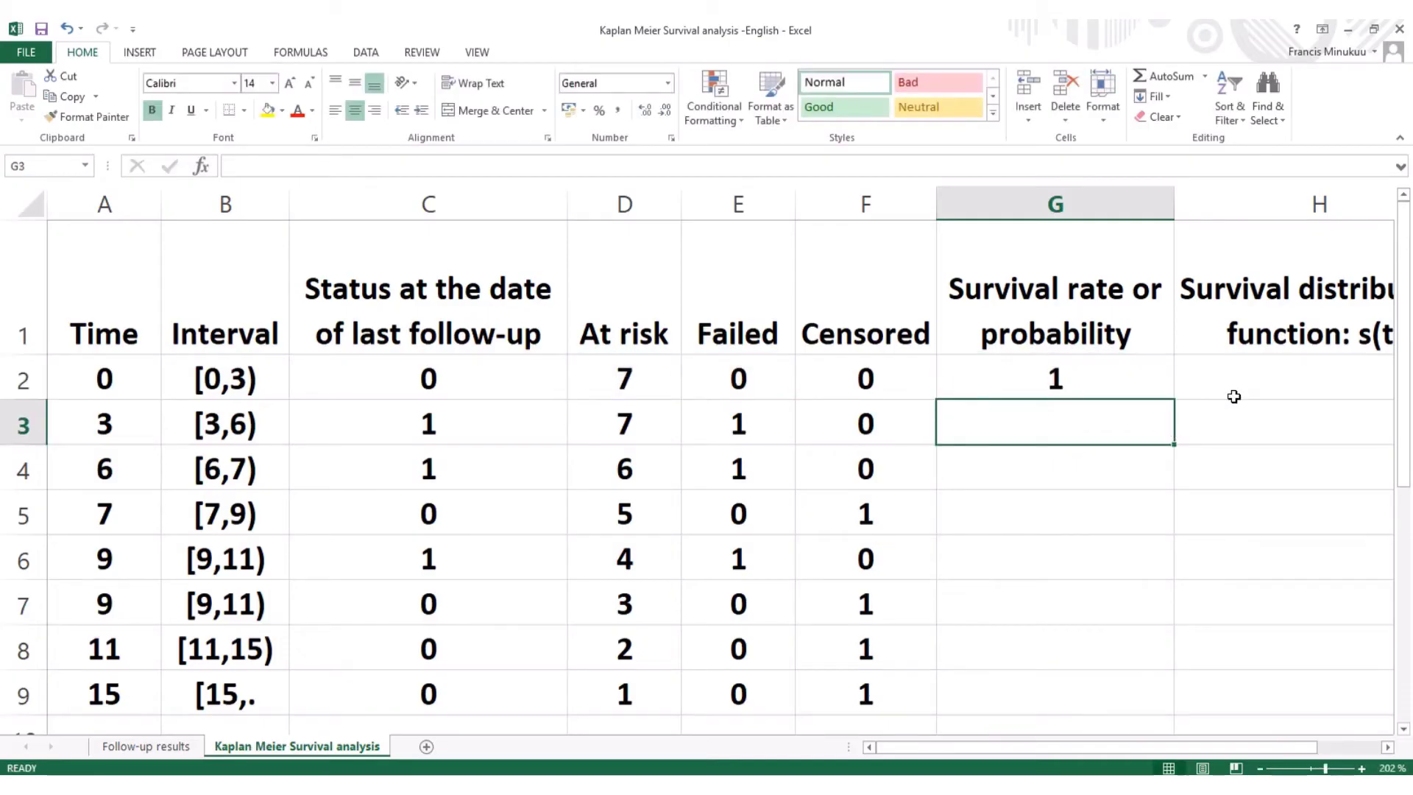
Step: Enter 1 as the survival distribution function value for the time 0 row in H2
left_click_drag(1097, 747, 1176, 747)
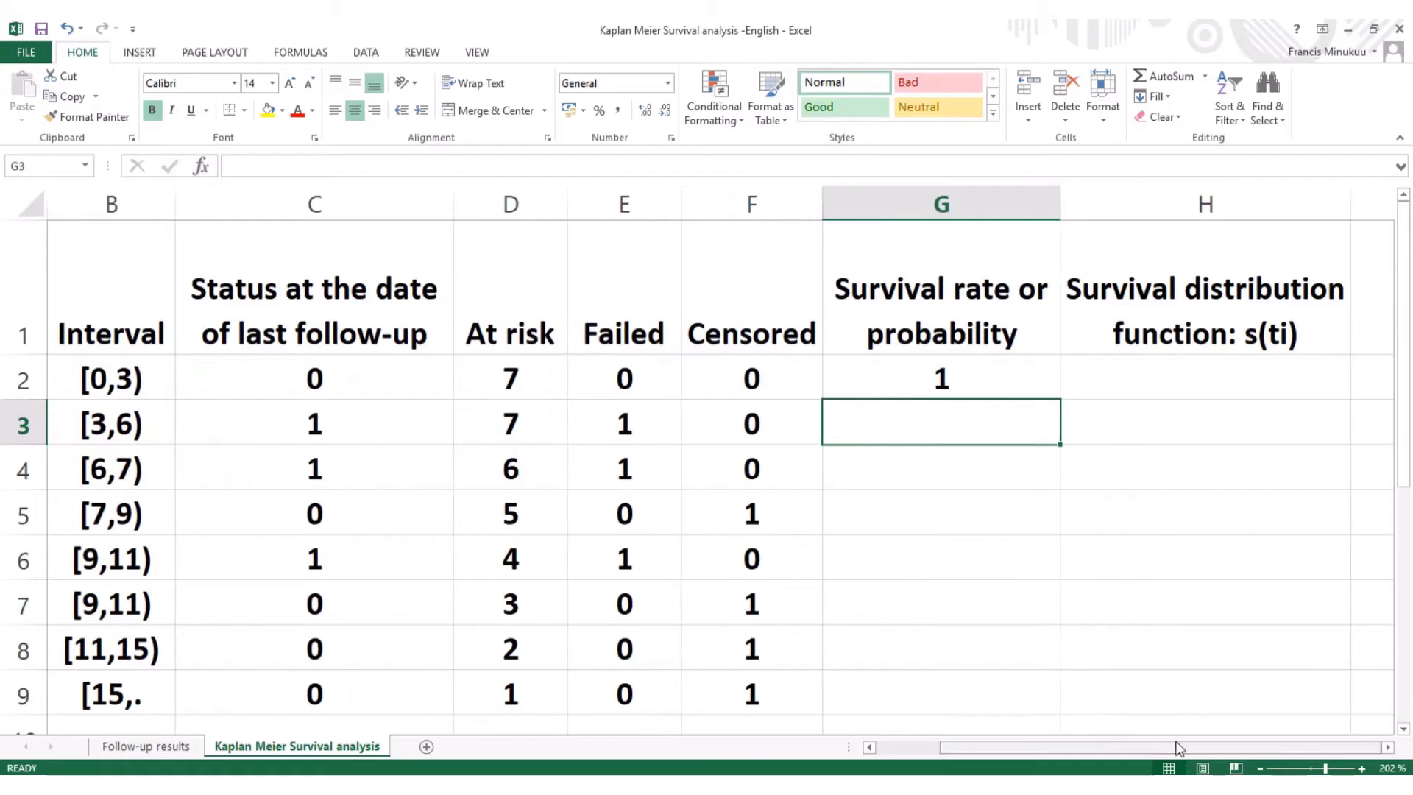
left_click(1175, 378)
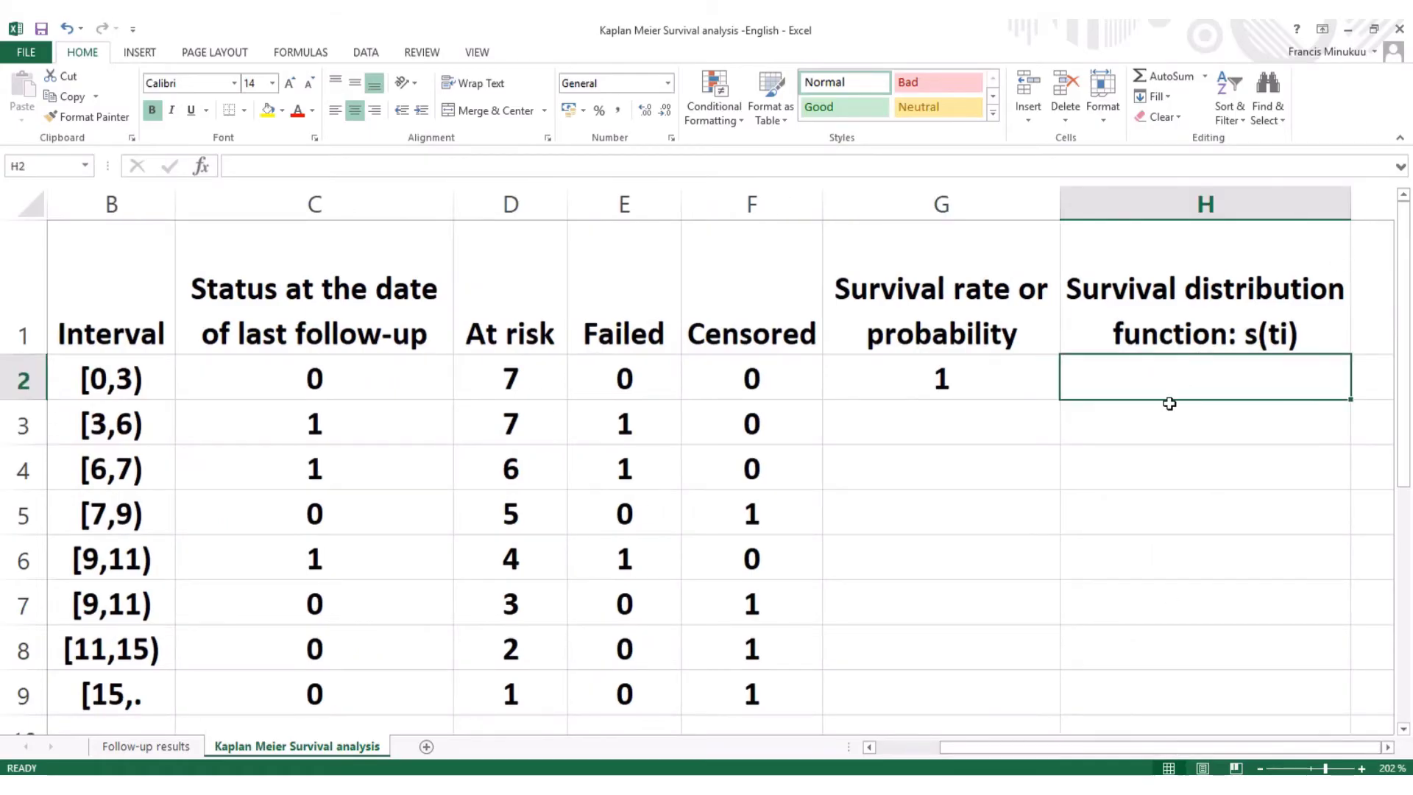
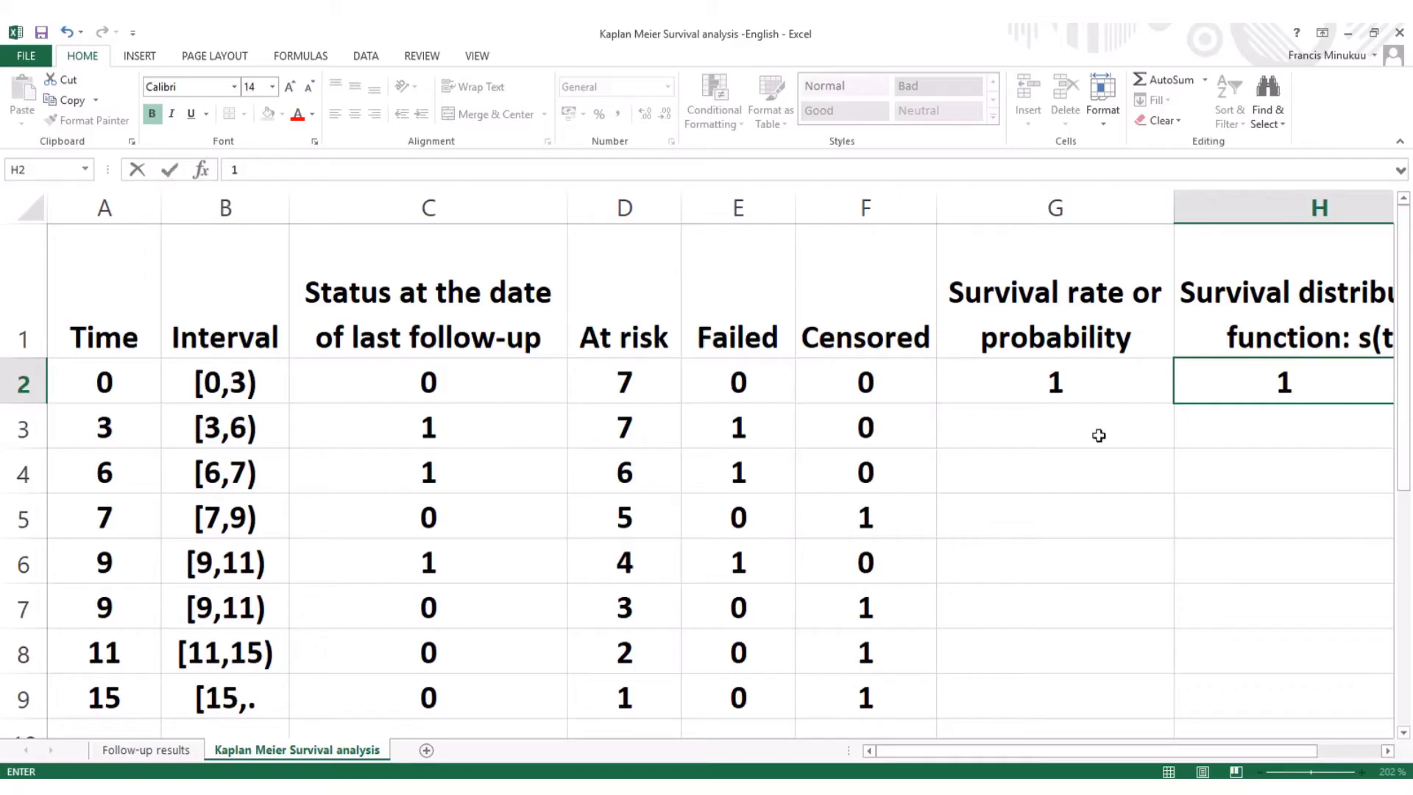
Step: Calculate the survival probability for the time 3 row in G3 with the formula =(D3-E3)/D3
left_click(1059, 425)
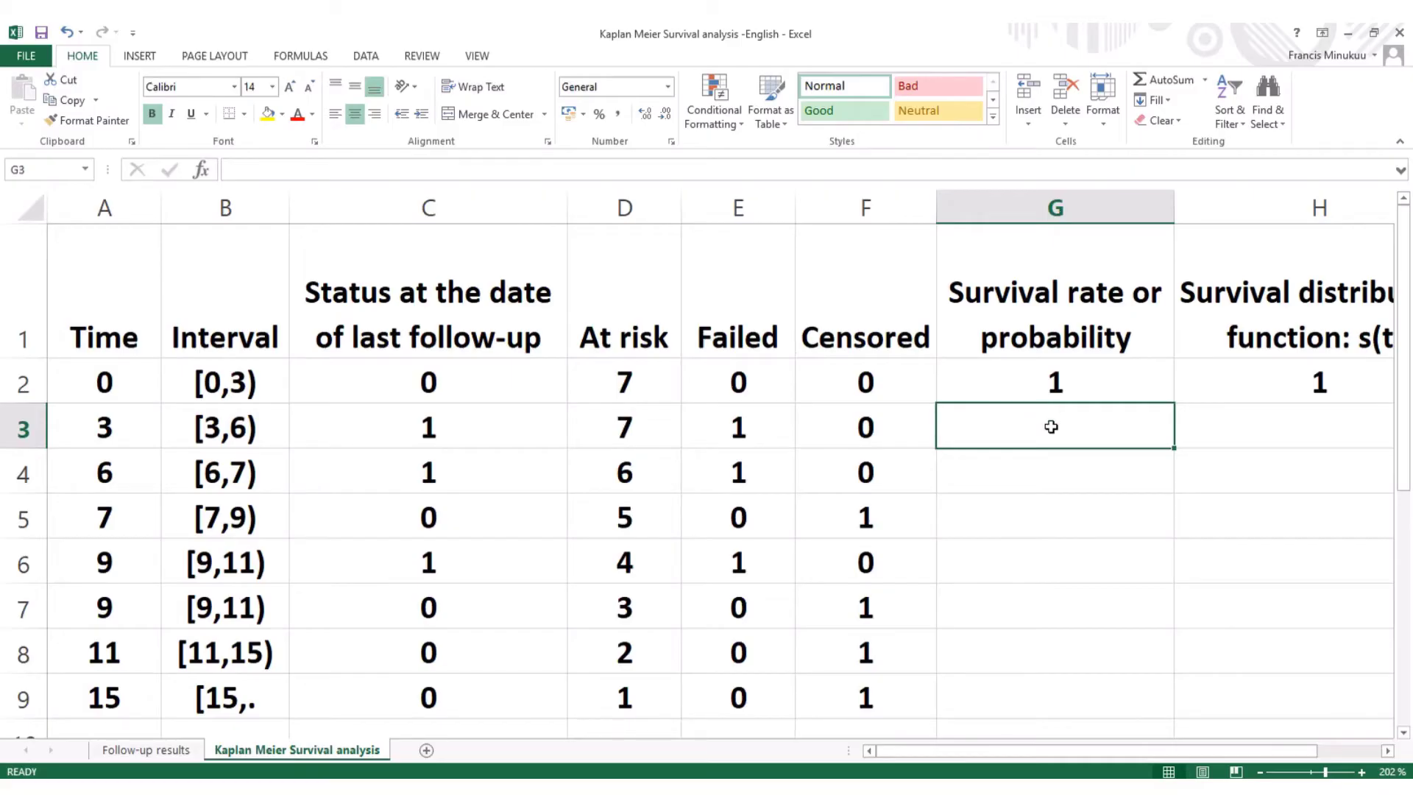
type("=(")
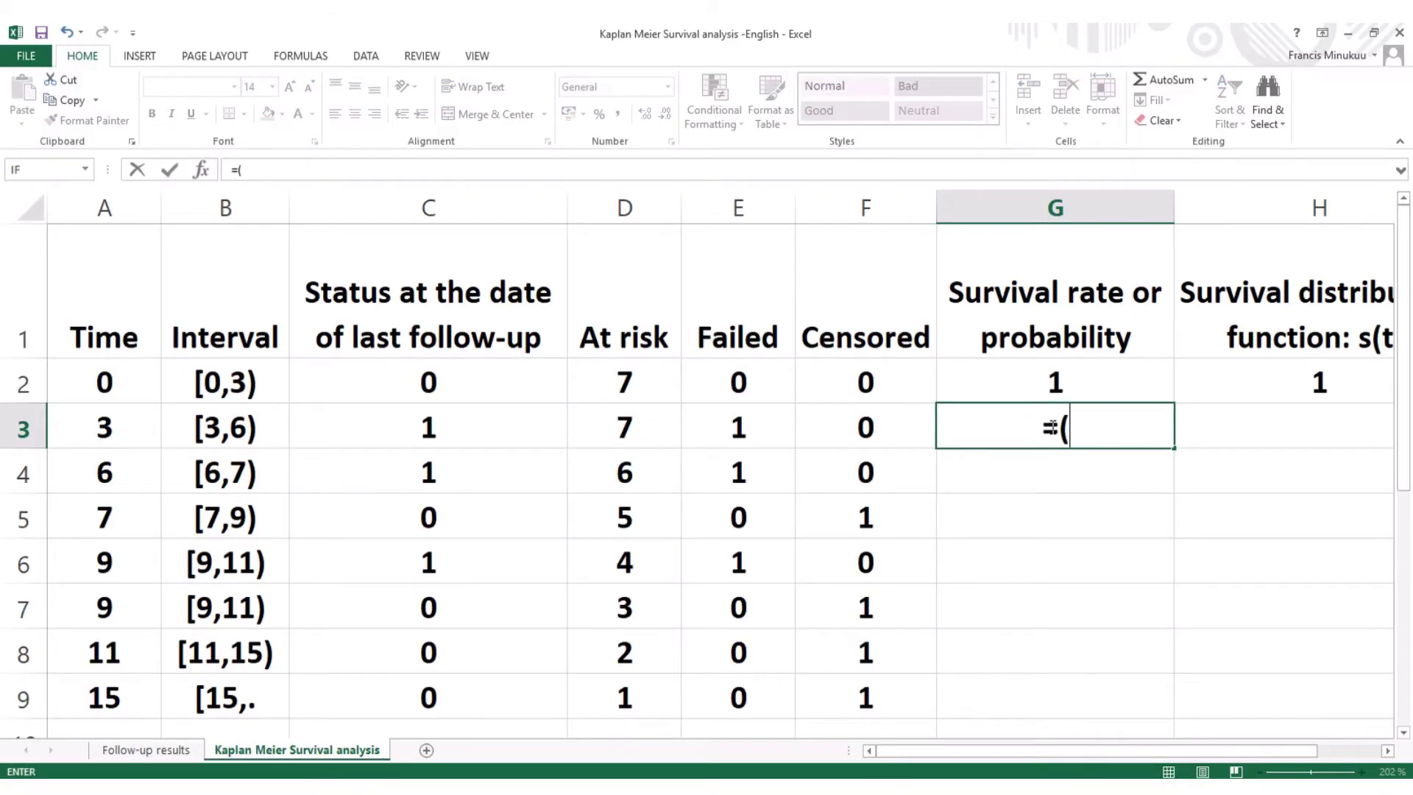
left_click(630, 435)
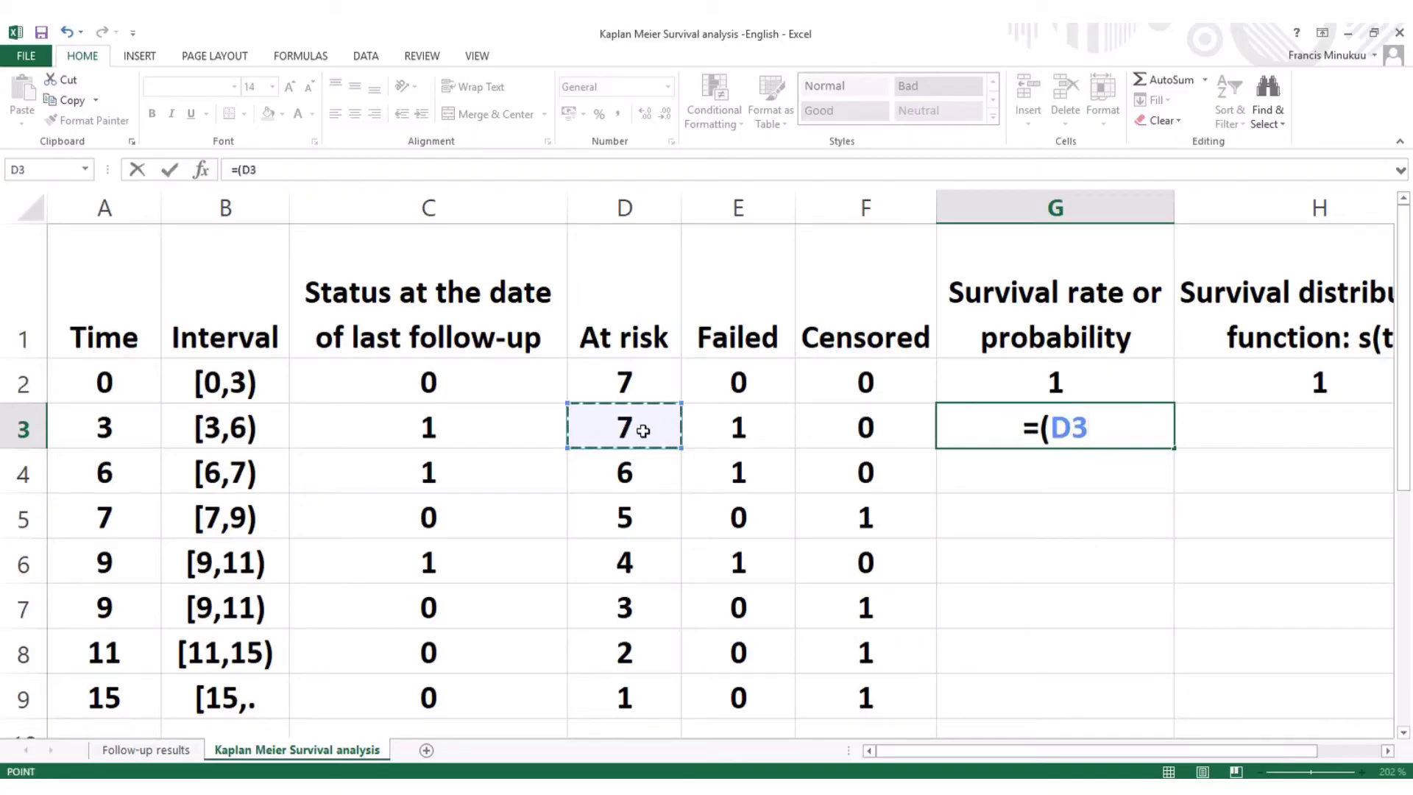
type("-")
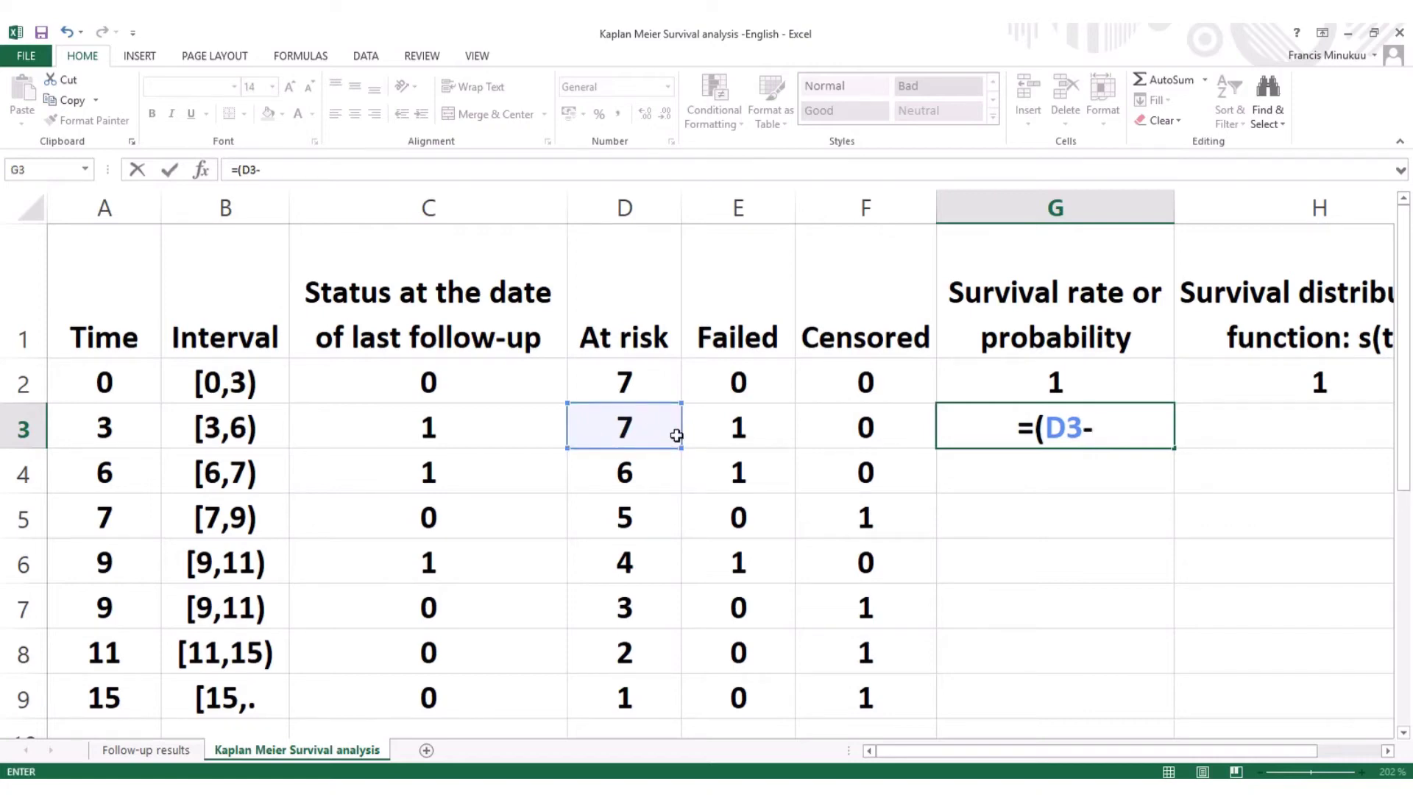
left_click(752, 432)
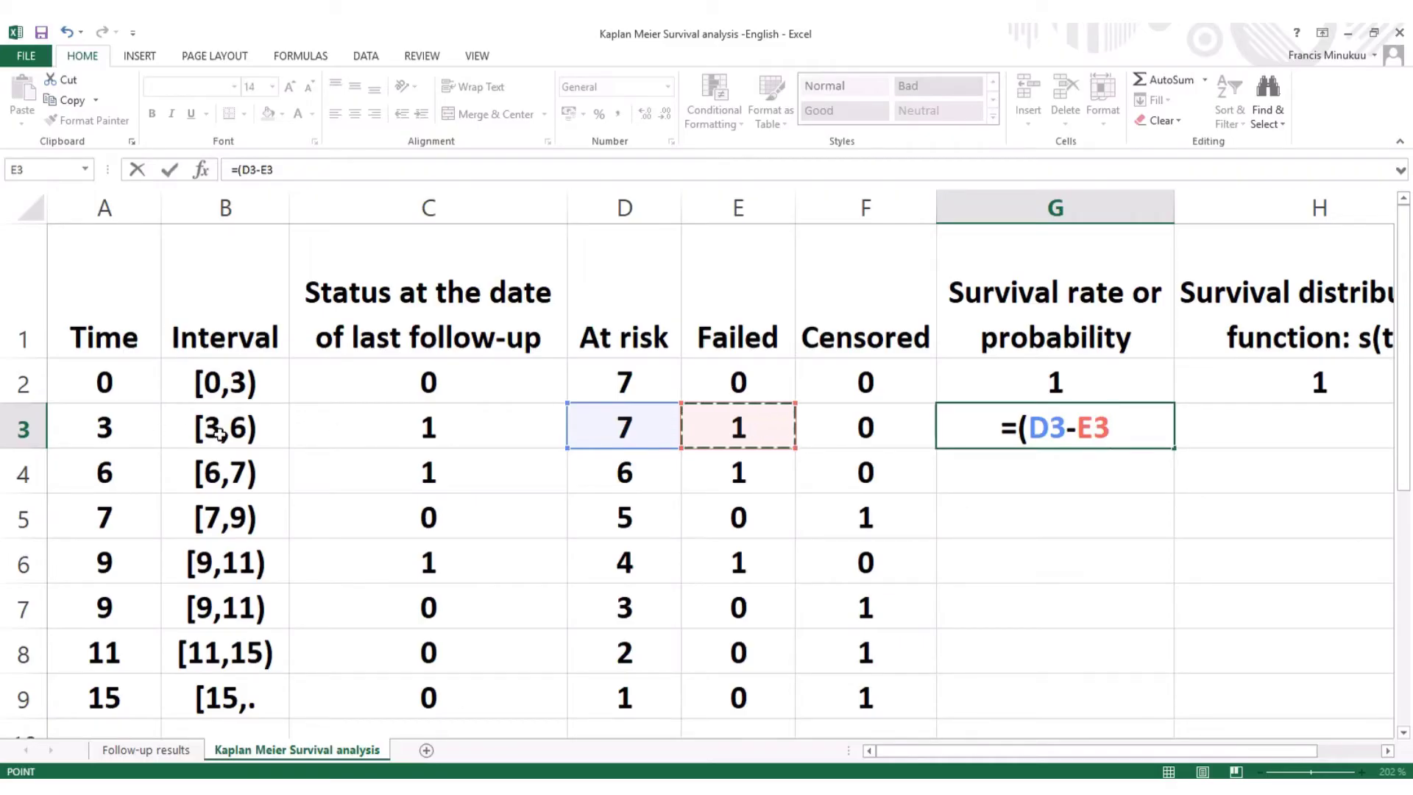
type(")")
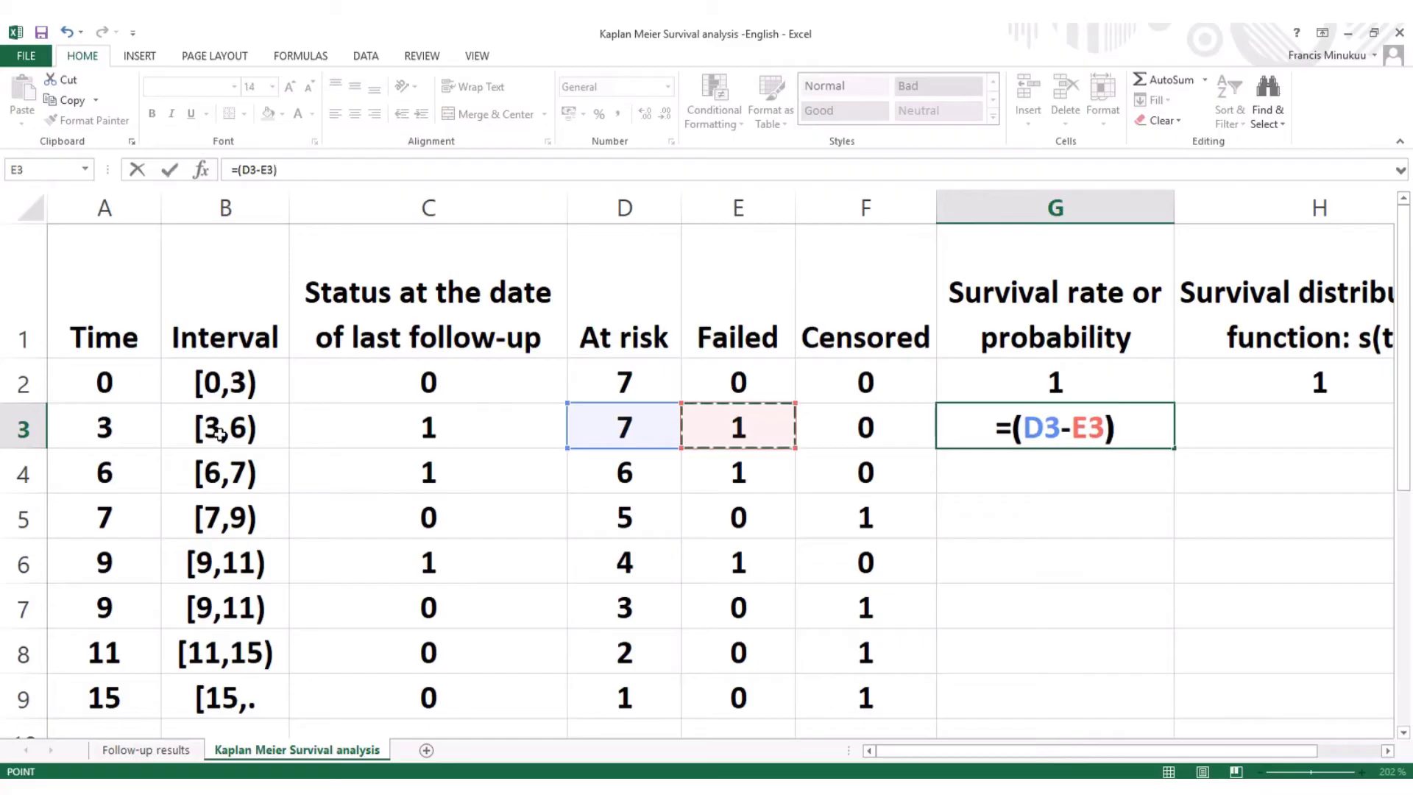
type("/")
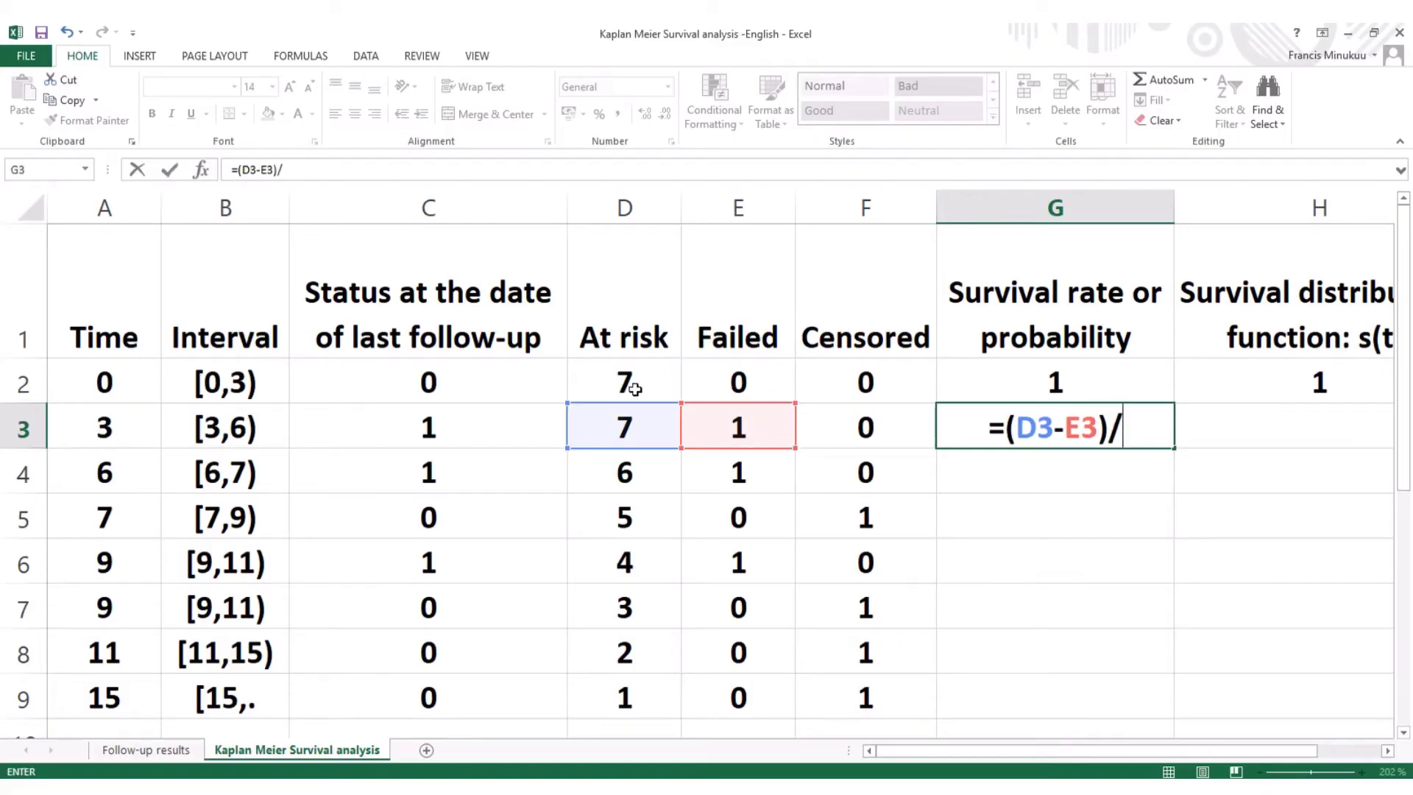
left_click(630, 438)
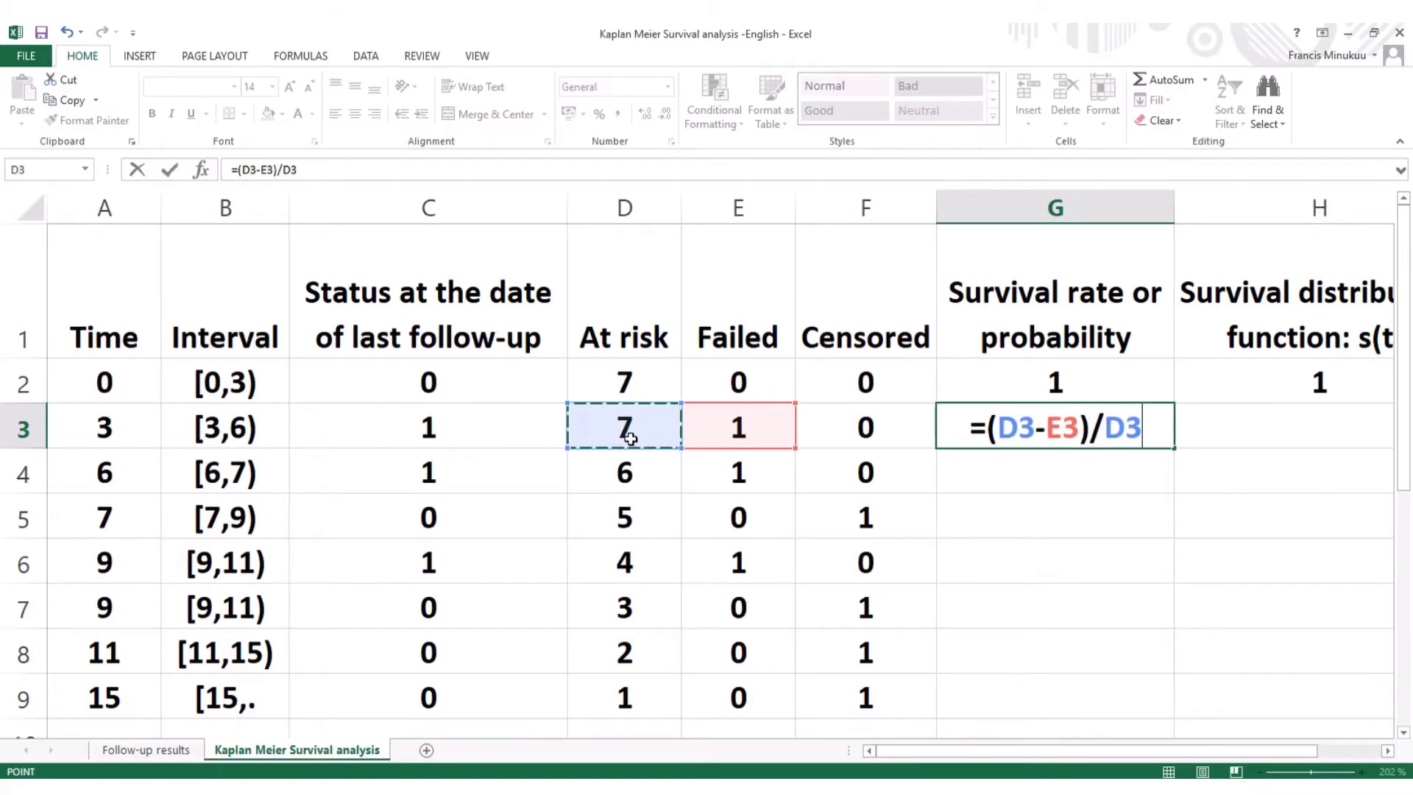
key("Return")
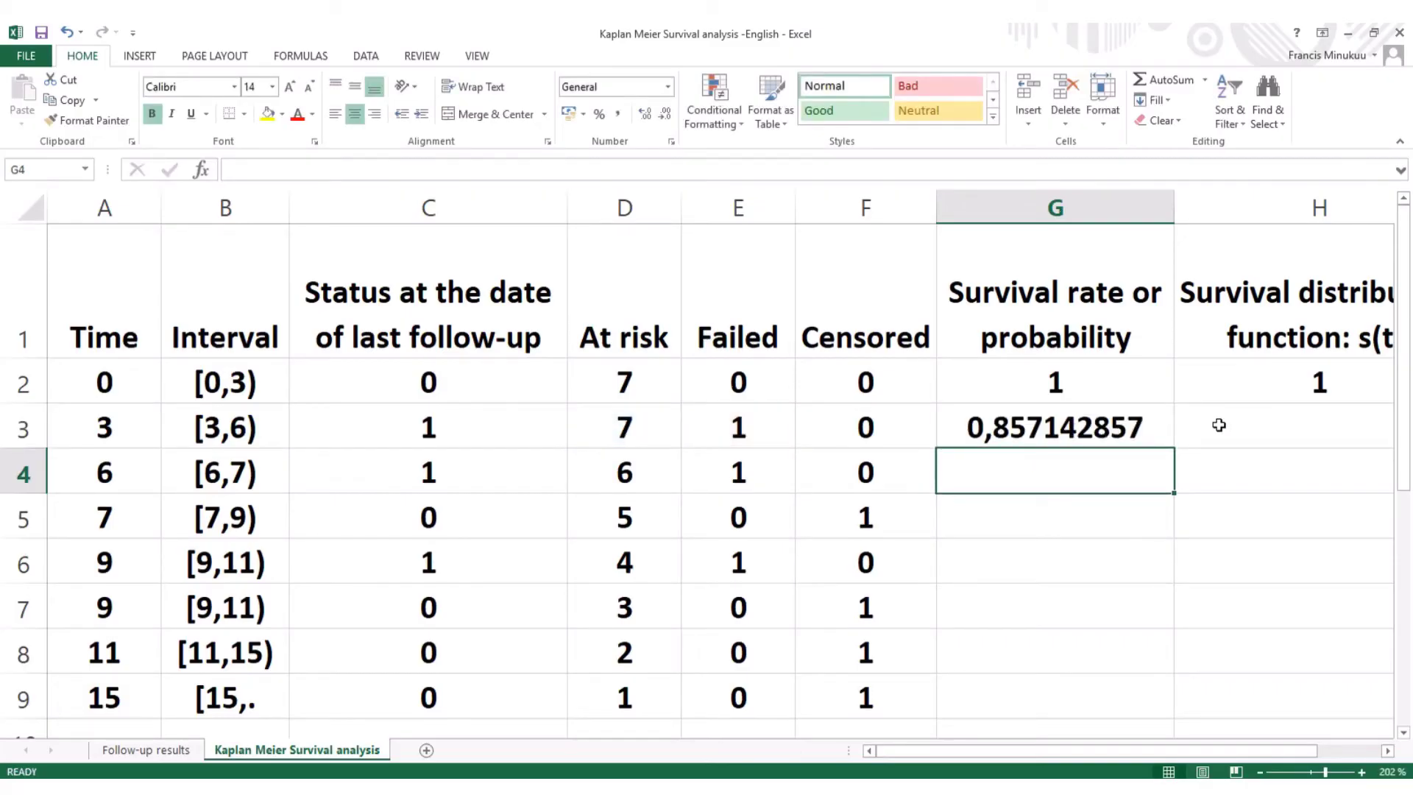
Step: Calculate the survival distribution function for the time 3 row in H3 with the formula =H2*G3
left_click(1283, 427)
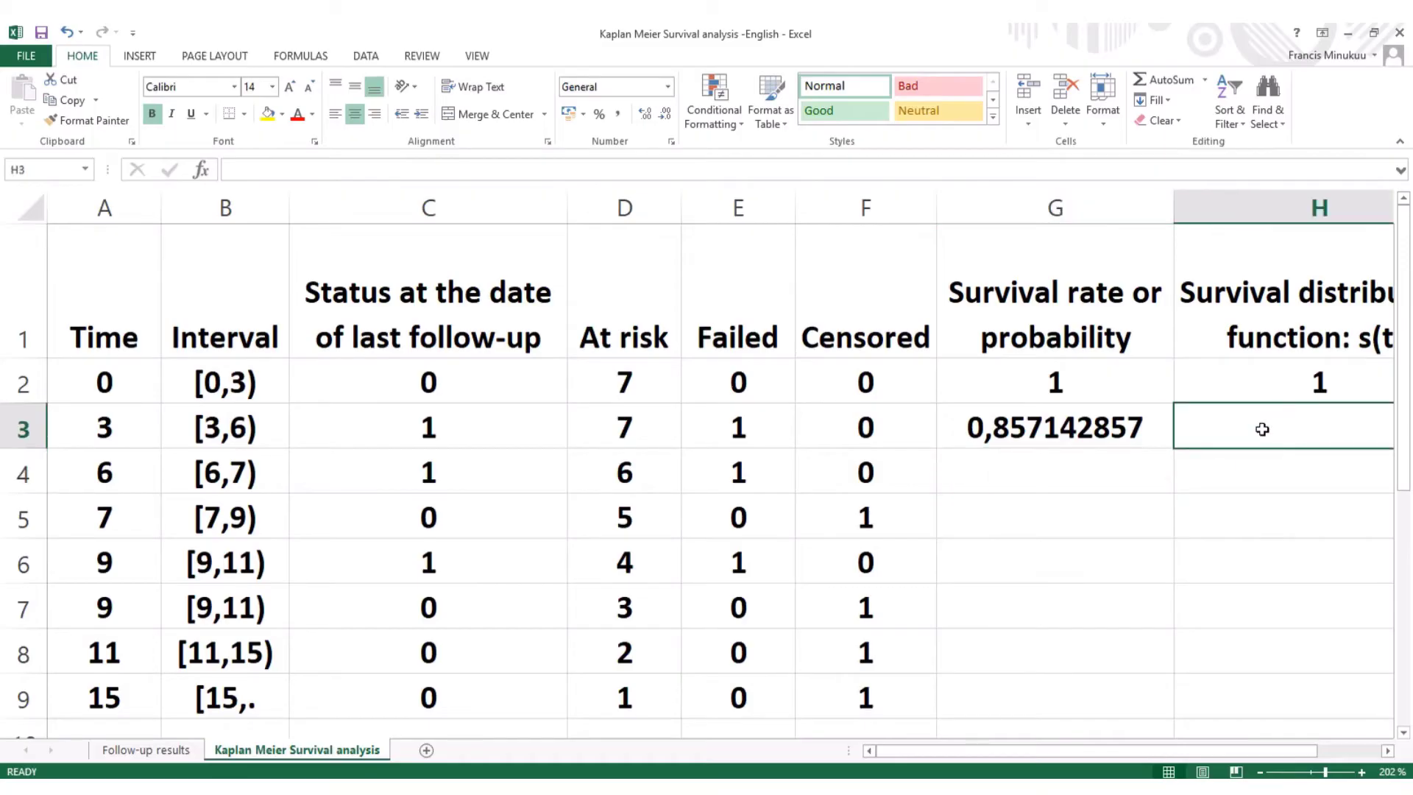
type("=")
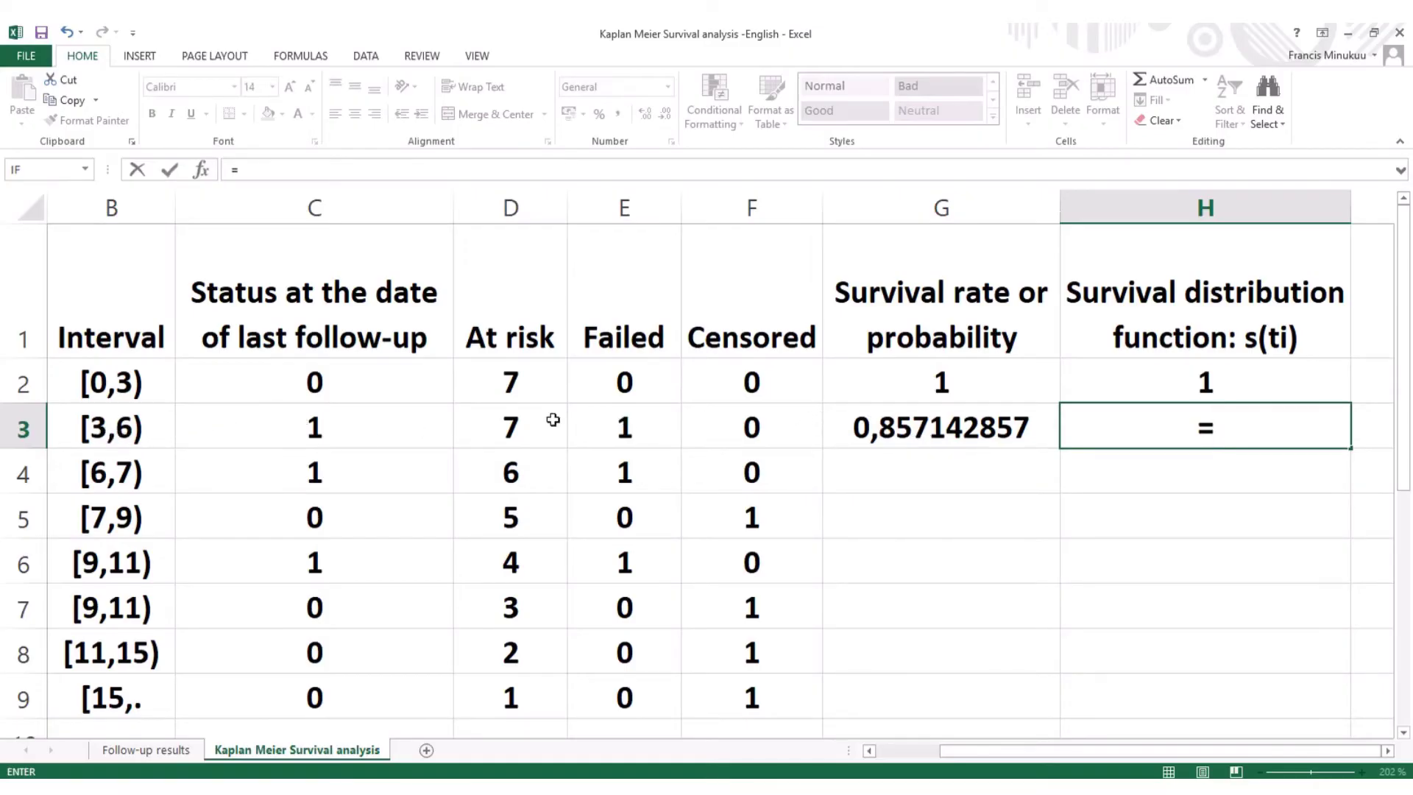
left_click(1239, 392)
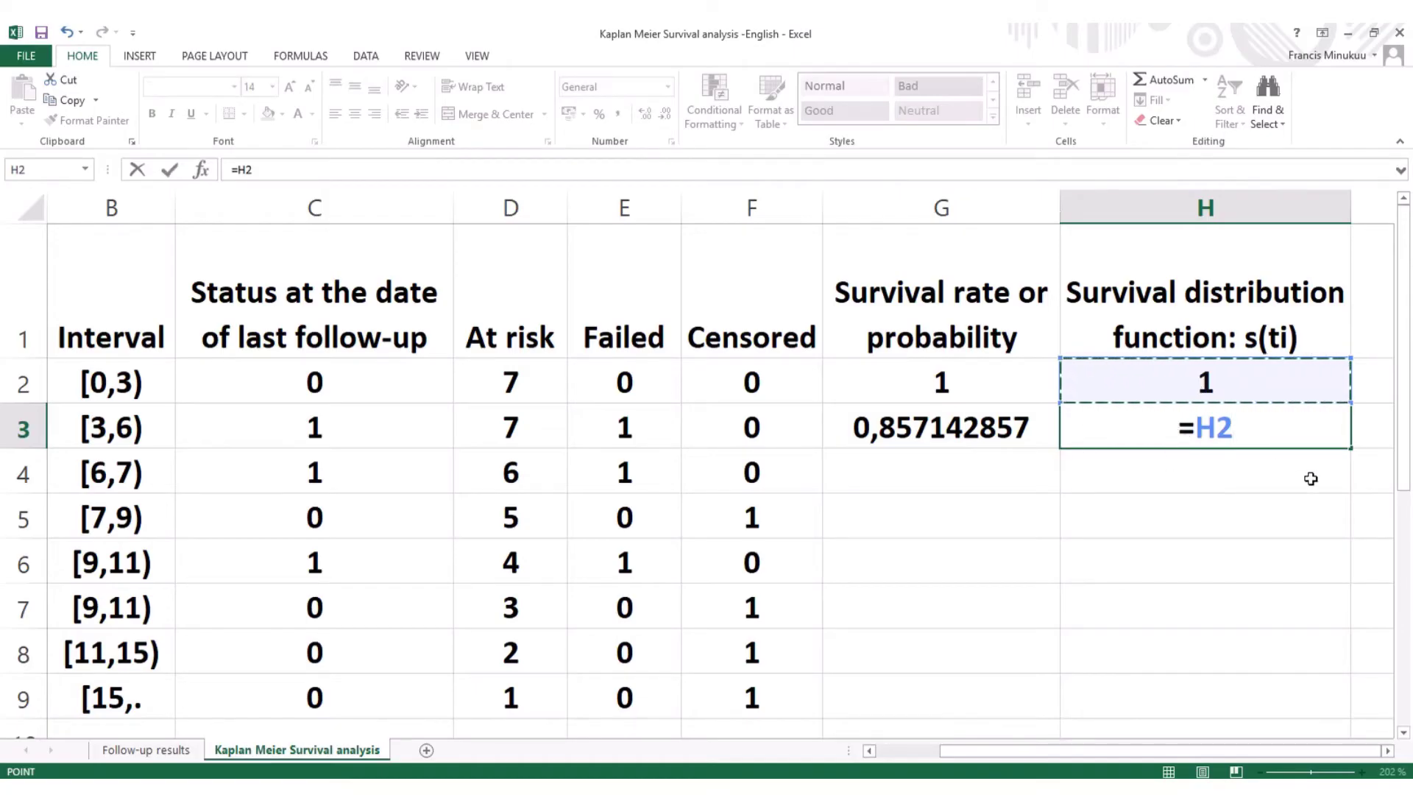
type("*")
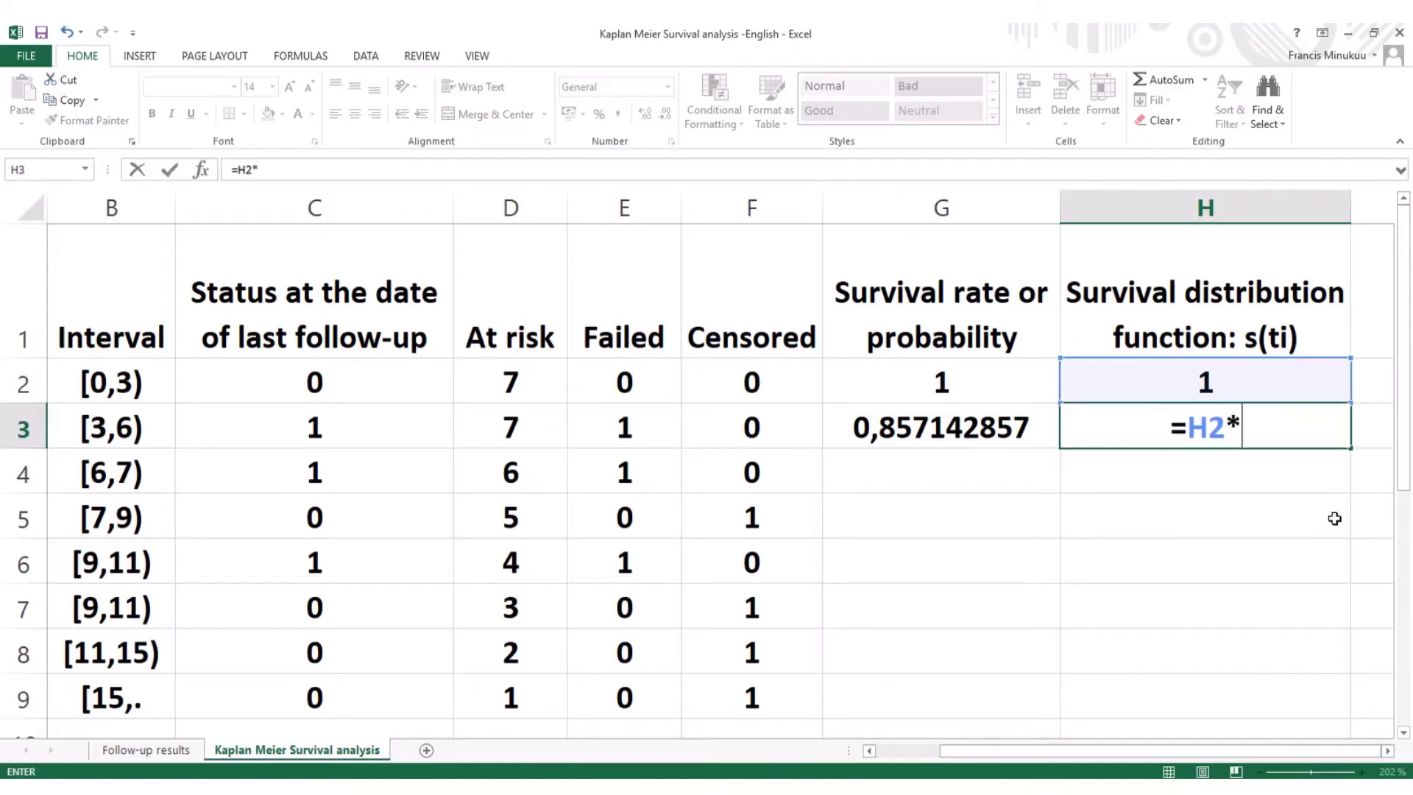
left_click(1001, 434)
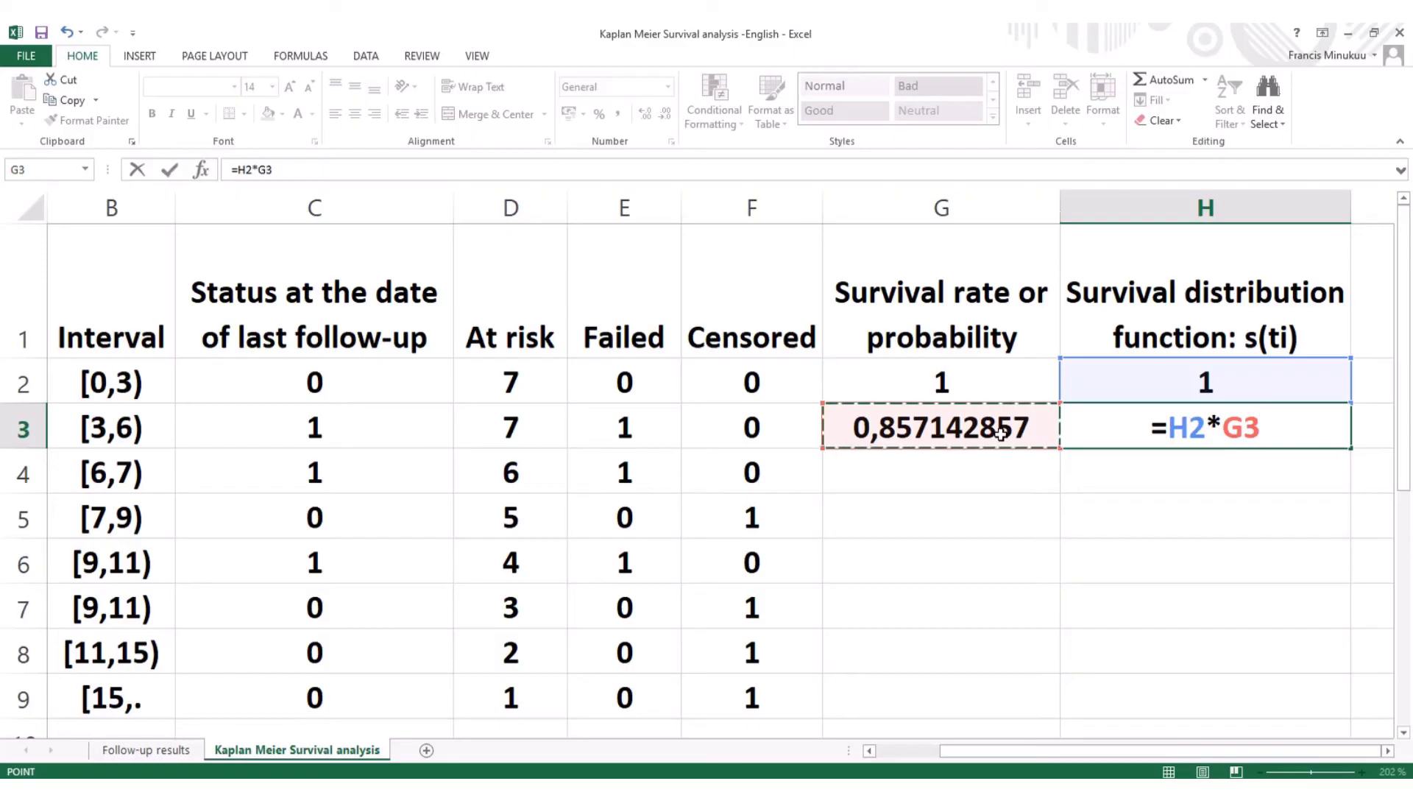
key("Return")
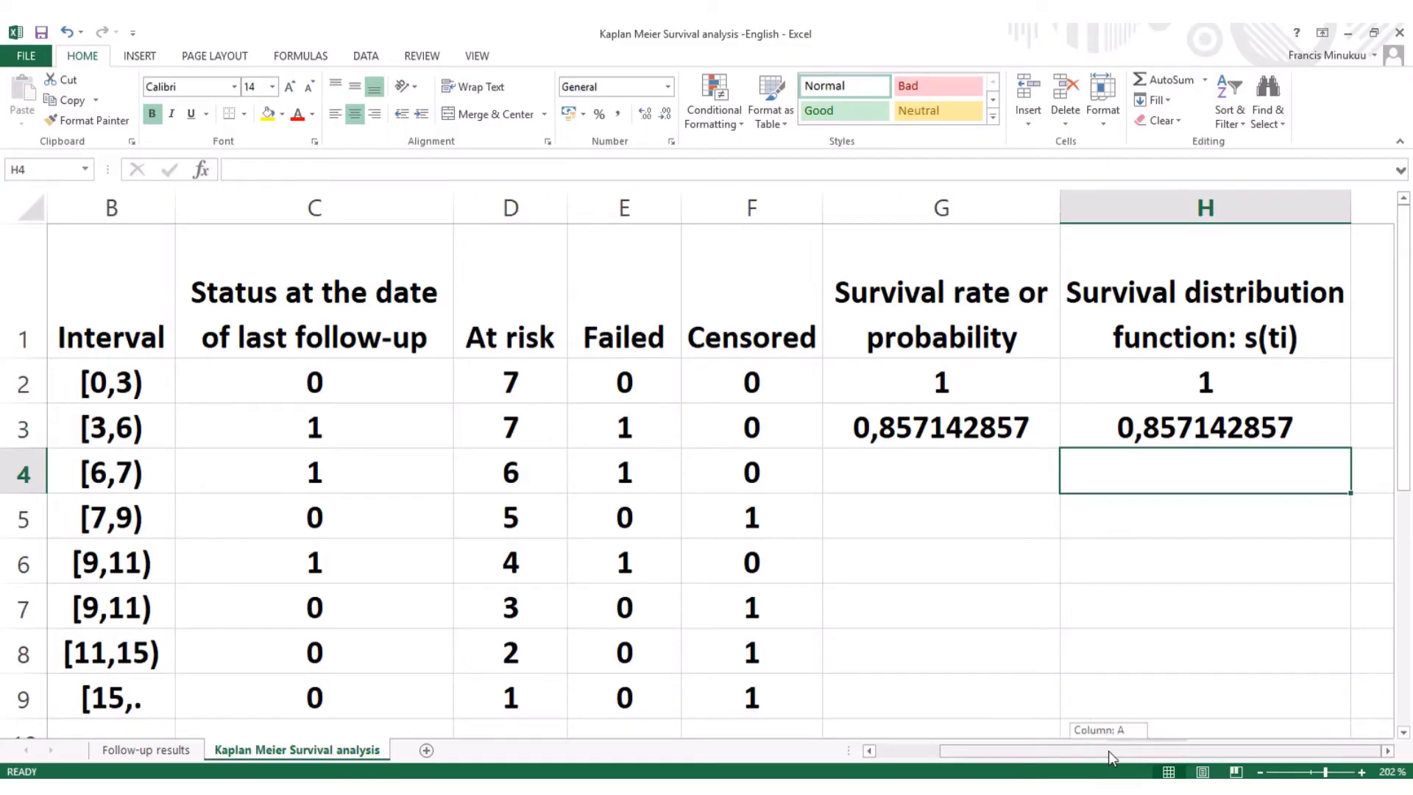
Step: Calculate the survival probability for the time 6 row in G4 with the formula =(D4-E4)/D4
left_click_drag(1111, 758, 1047, 757)
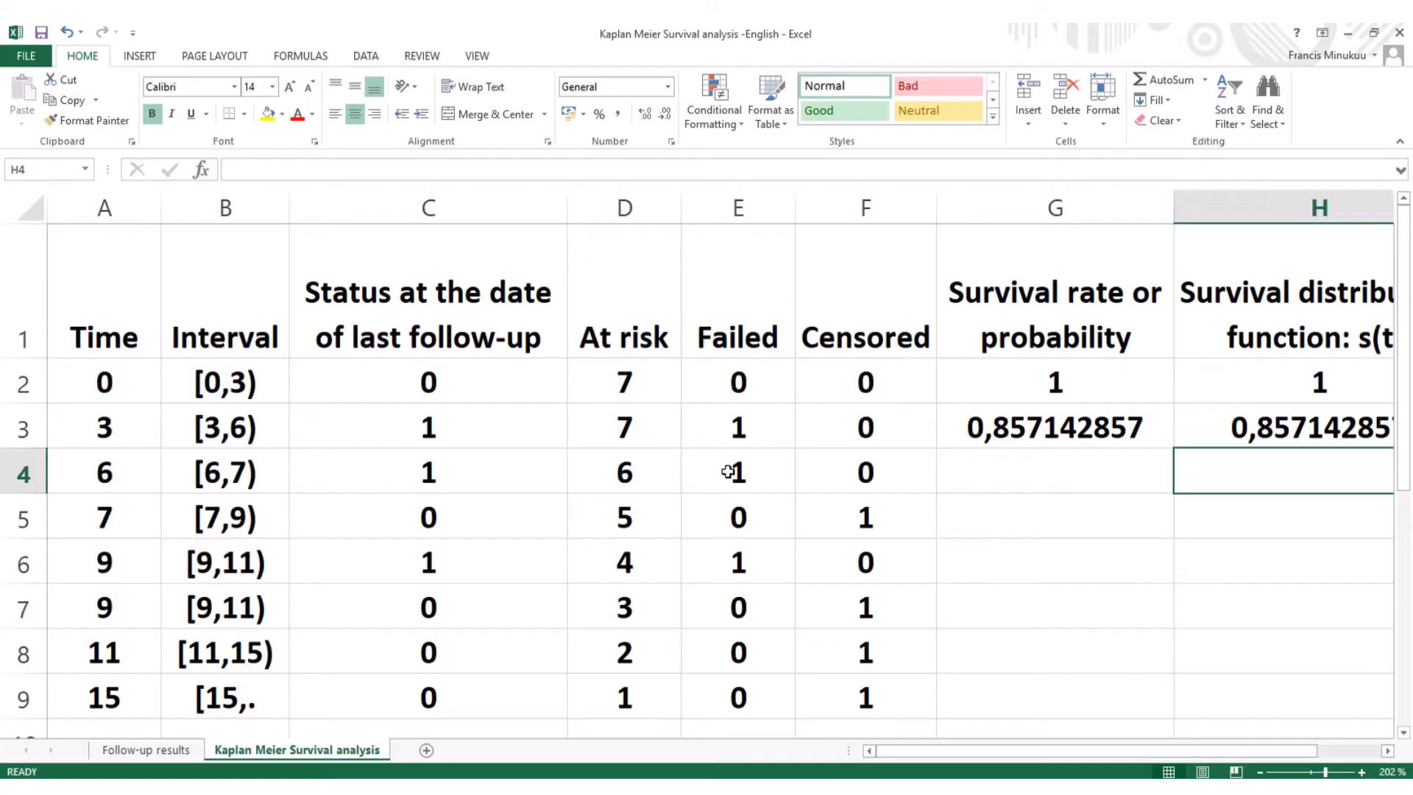
left_click(1018, 477)
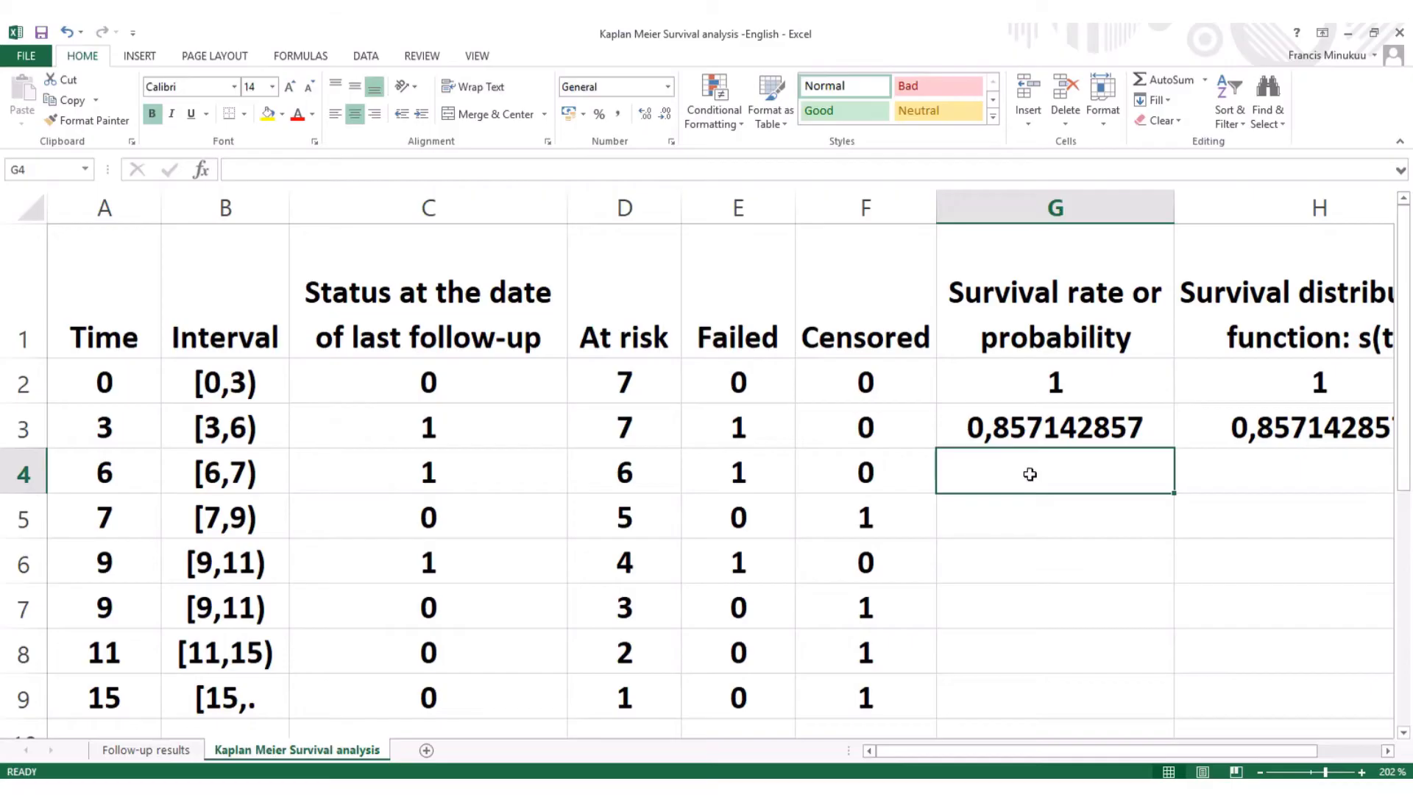
type("=")
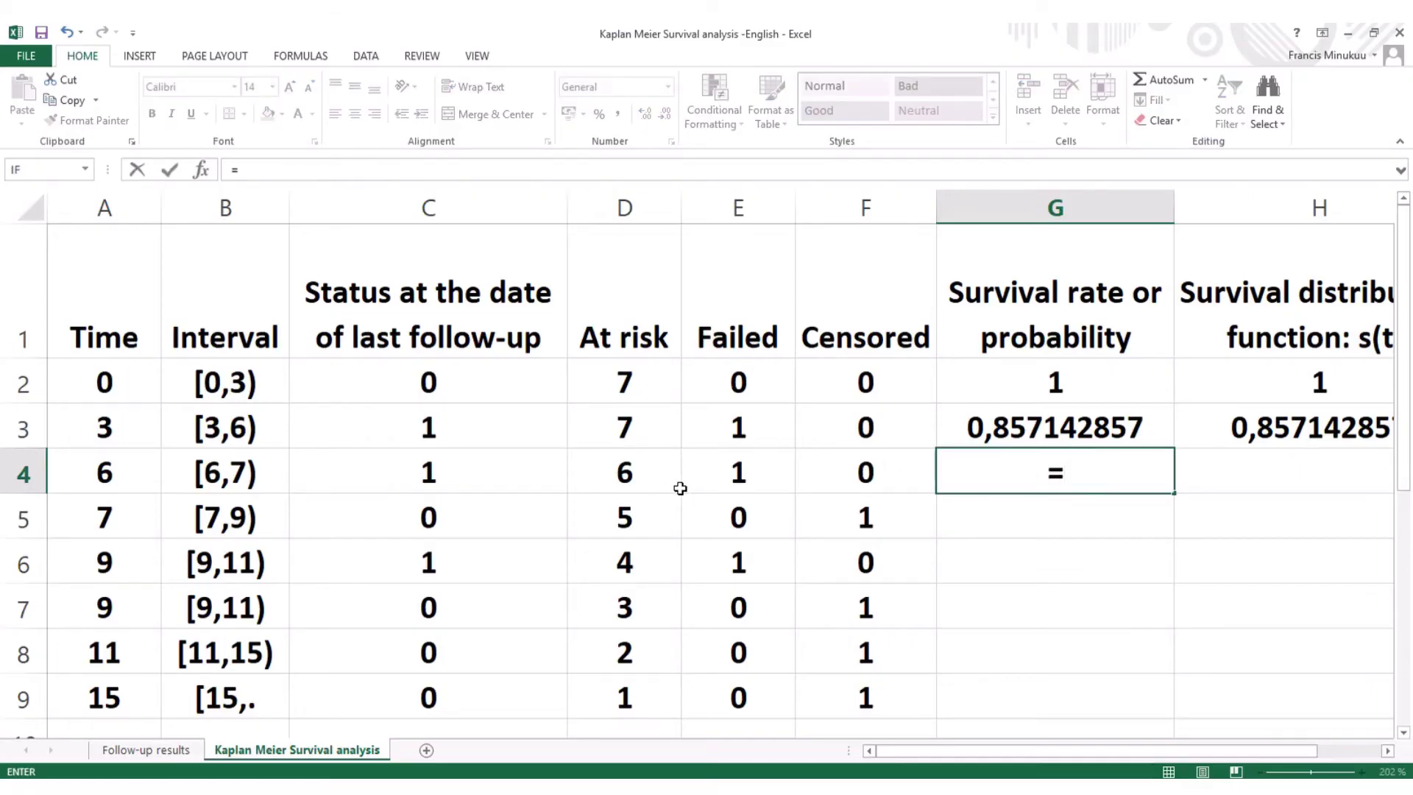
type("(")
left_click(628, 479)
type("-")
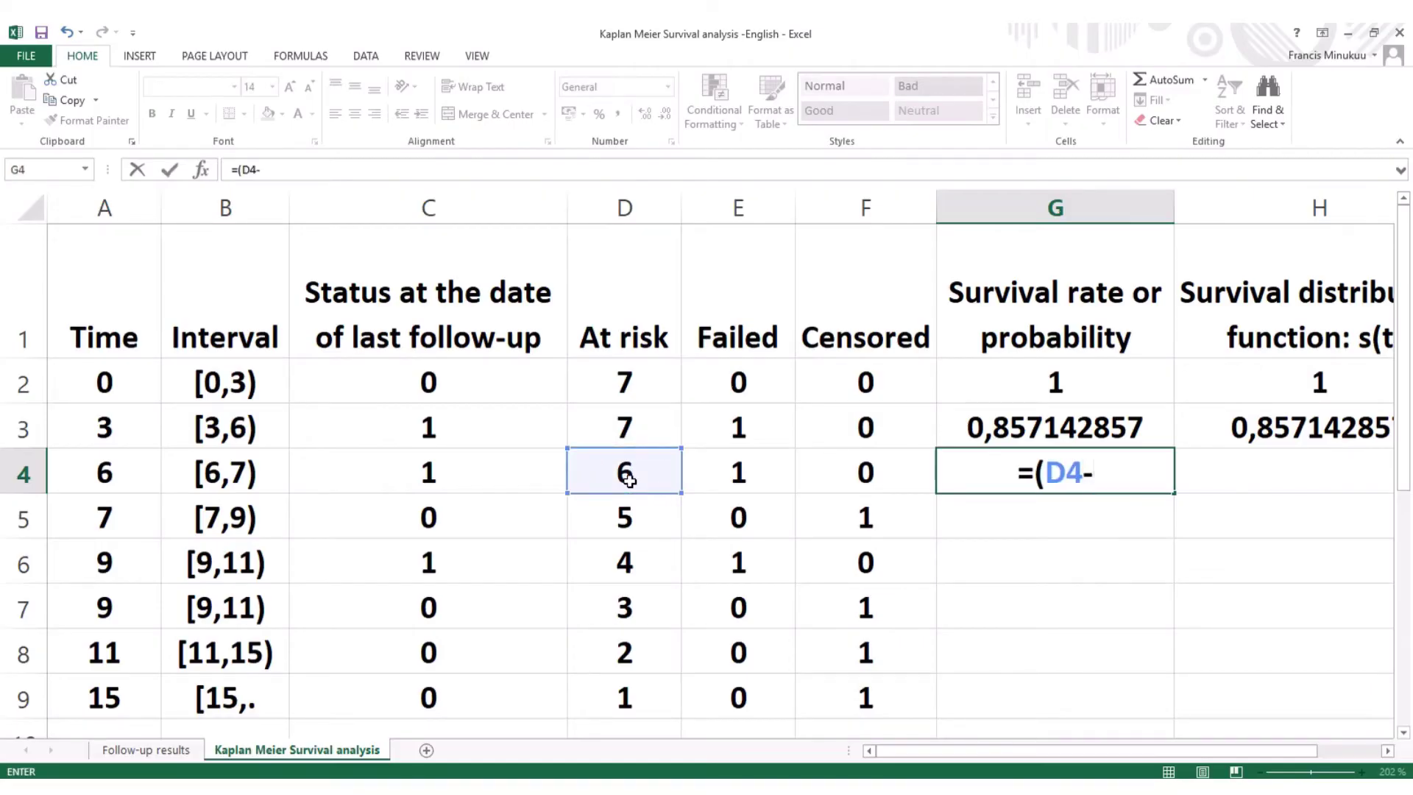
left_click(745, 475)
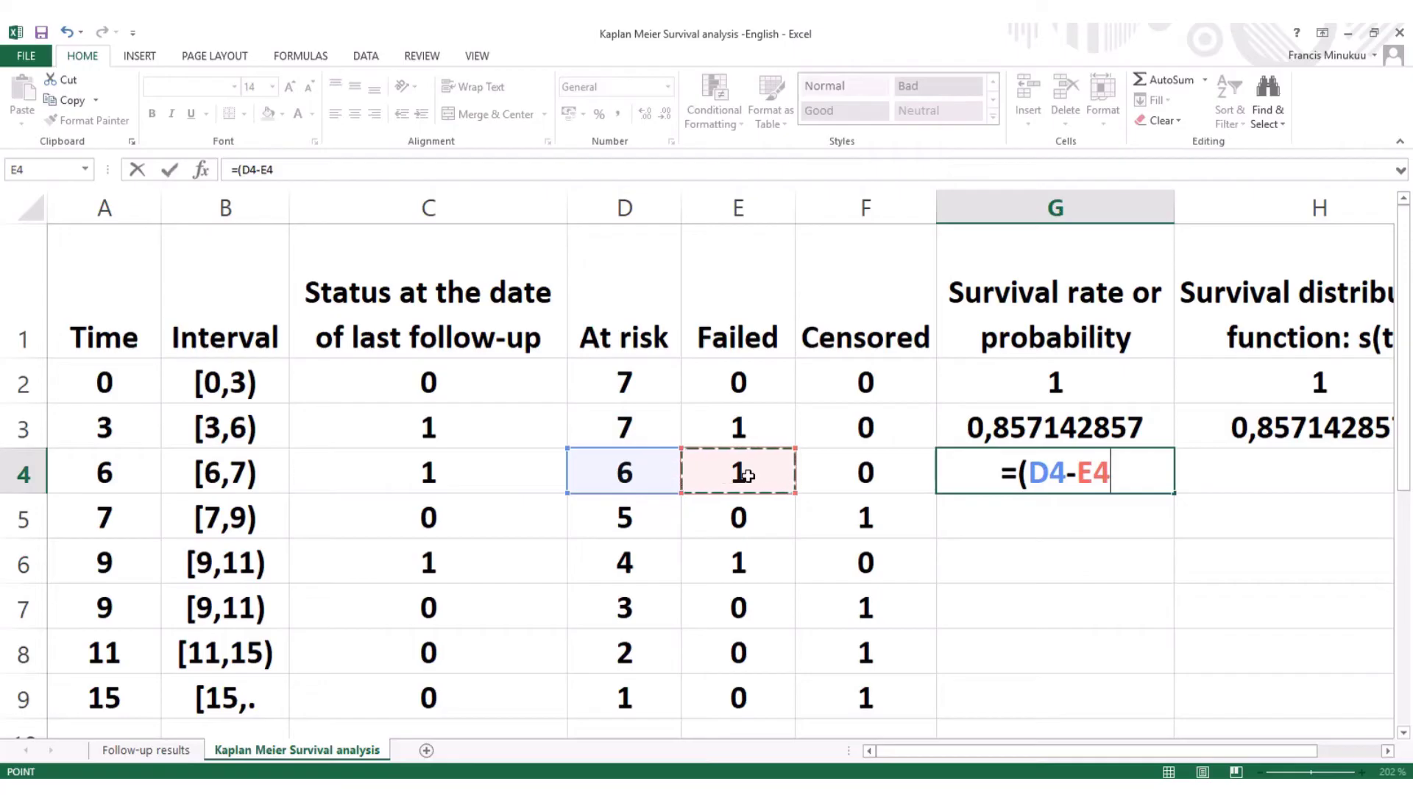
type(")/")
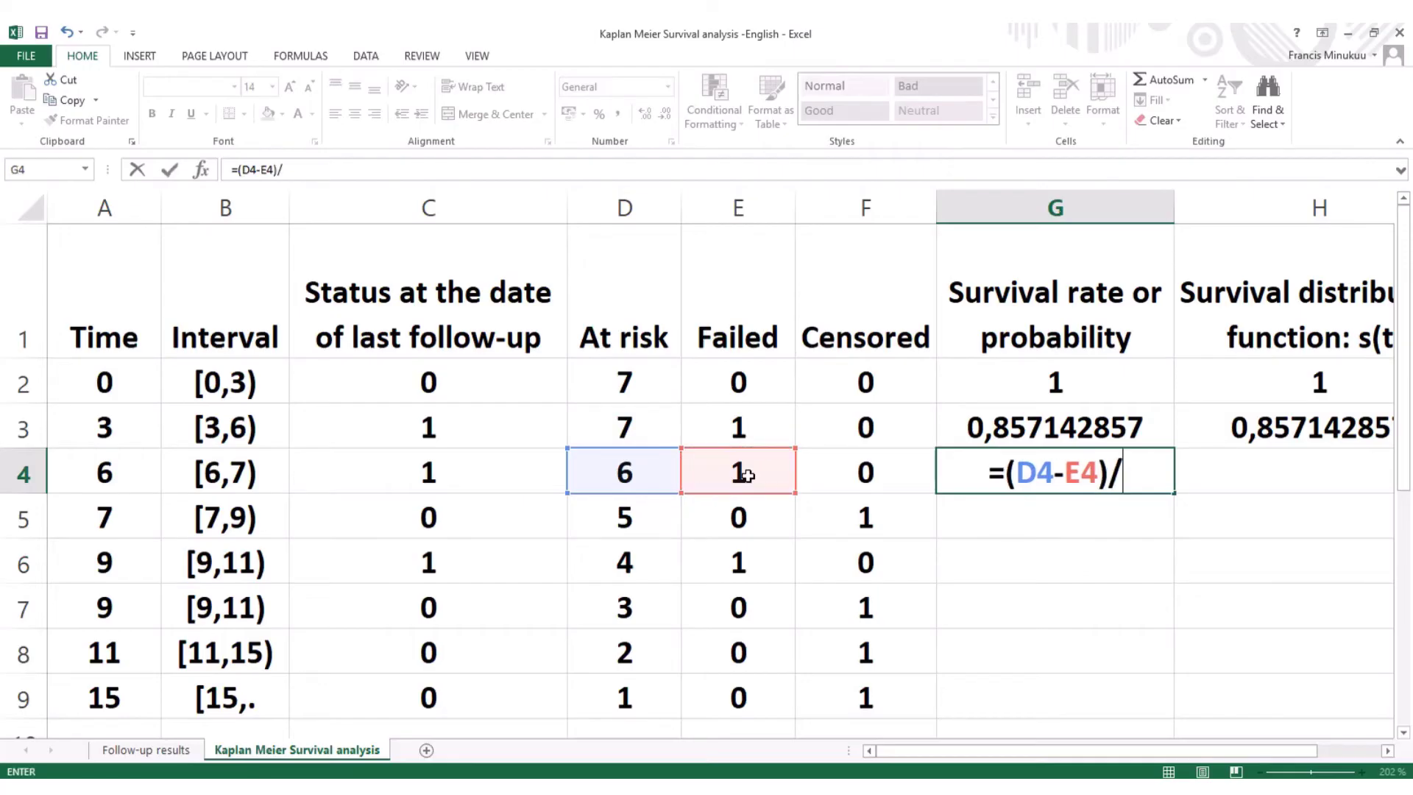
left_click(628, 472)
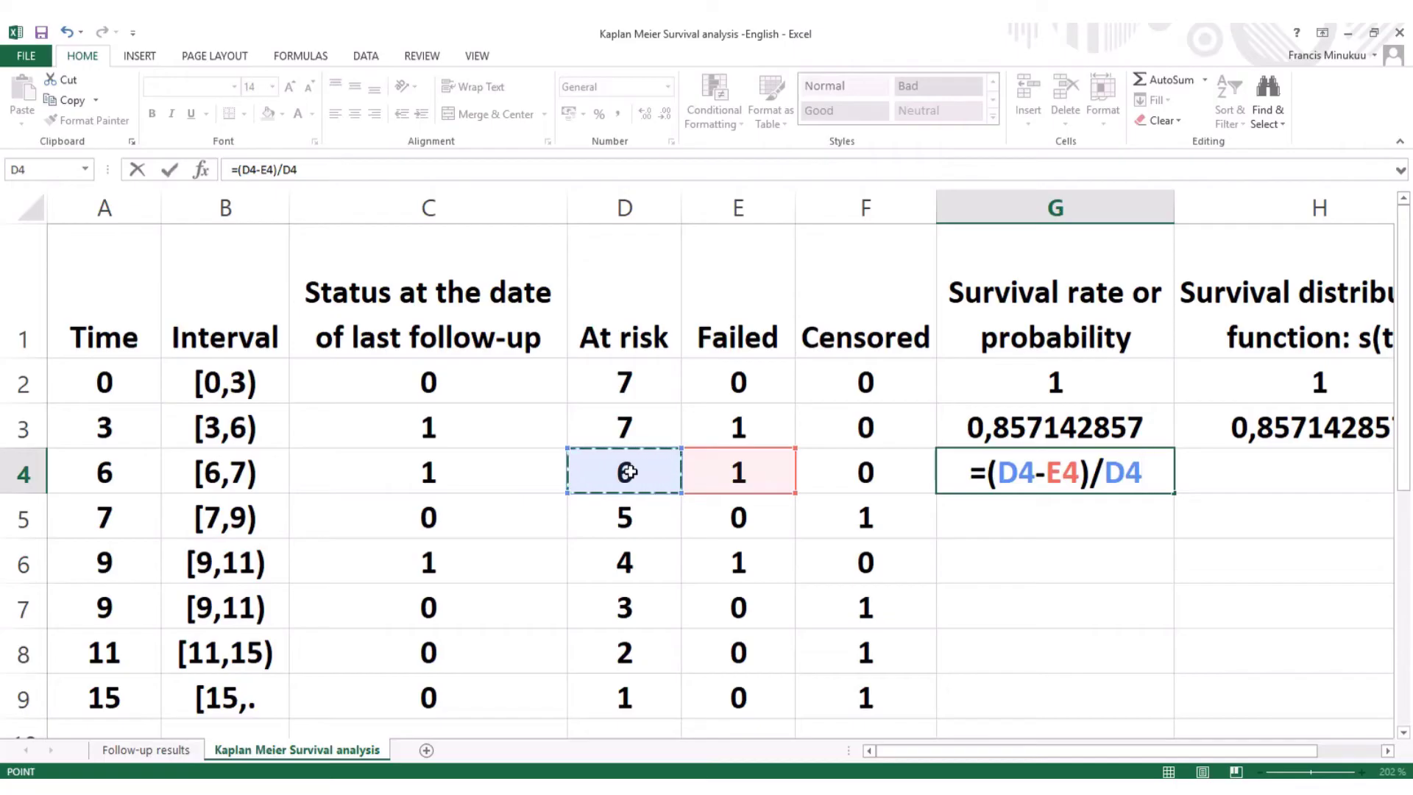
key("Return")
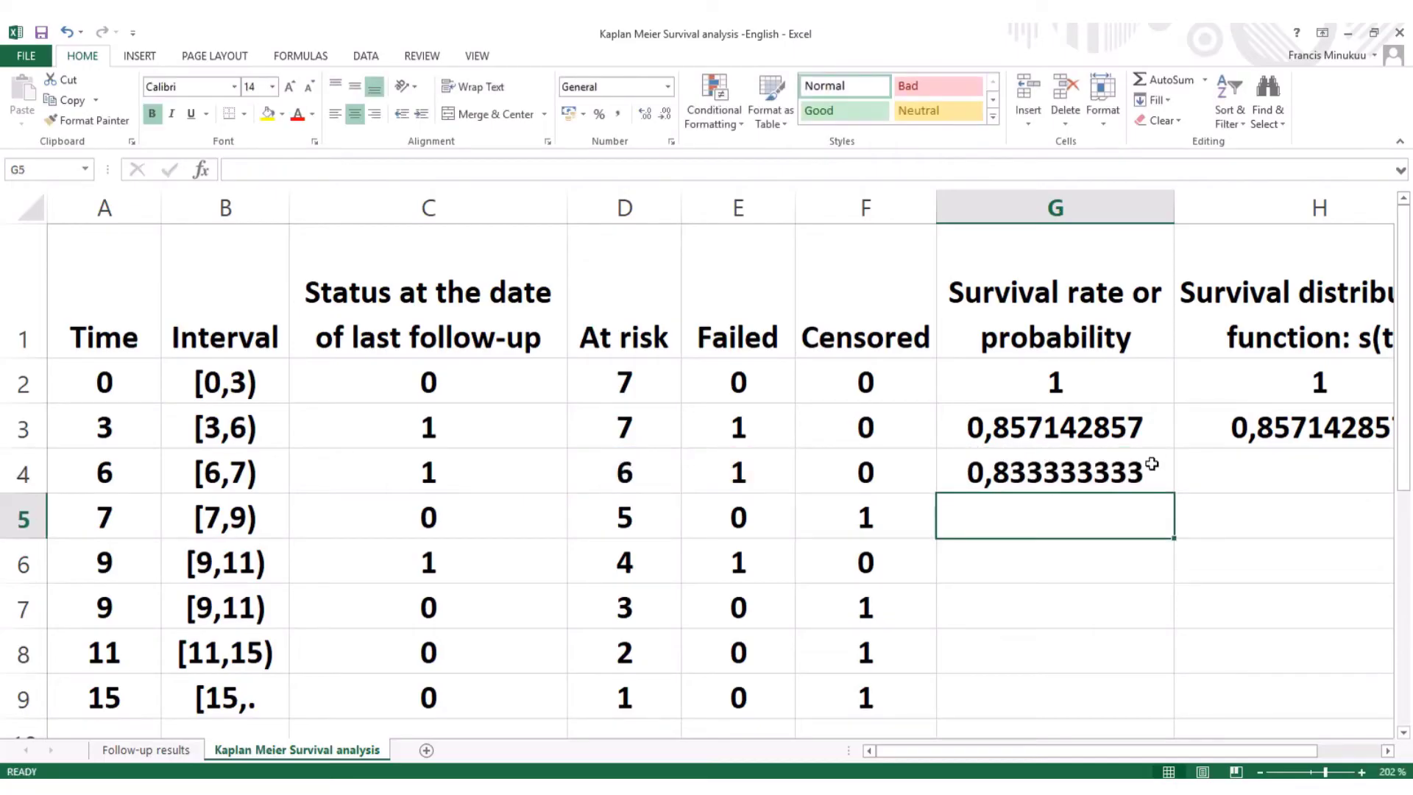
Step: Calculate the survival distribution function for the time 6 row in H4 with the formula =H3*G4
left_click(1271, 476)
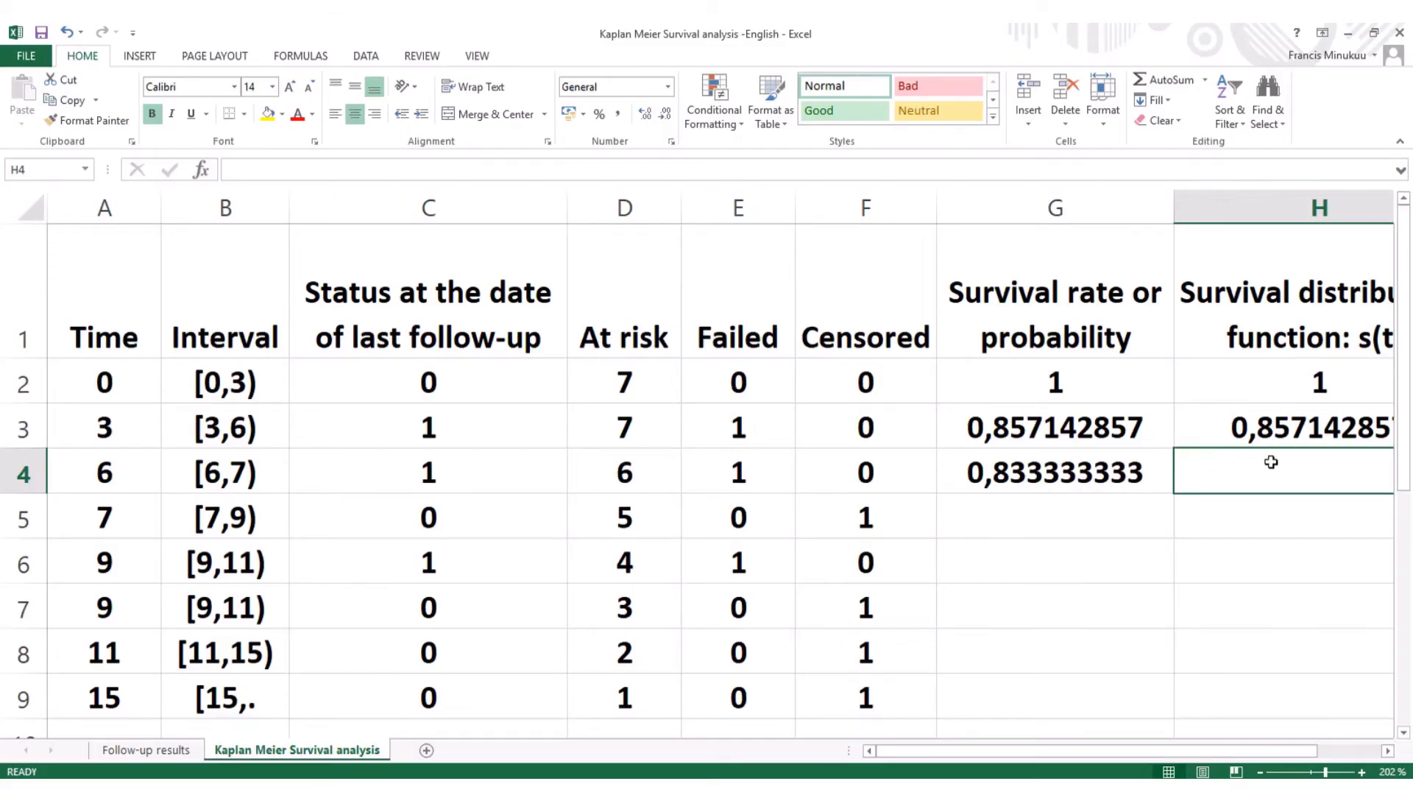
type("=")
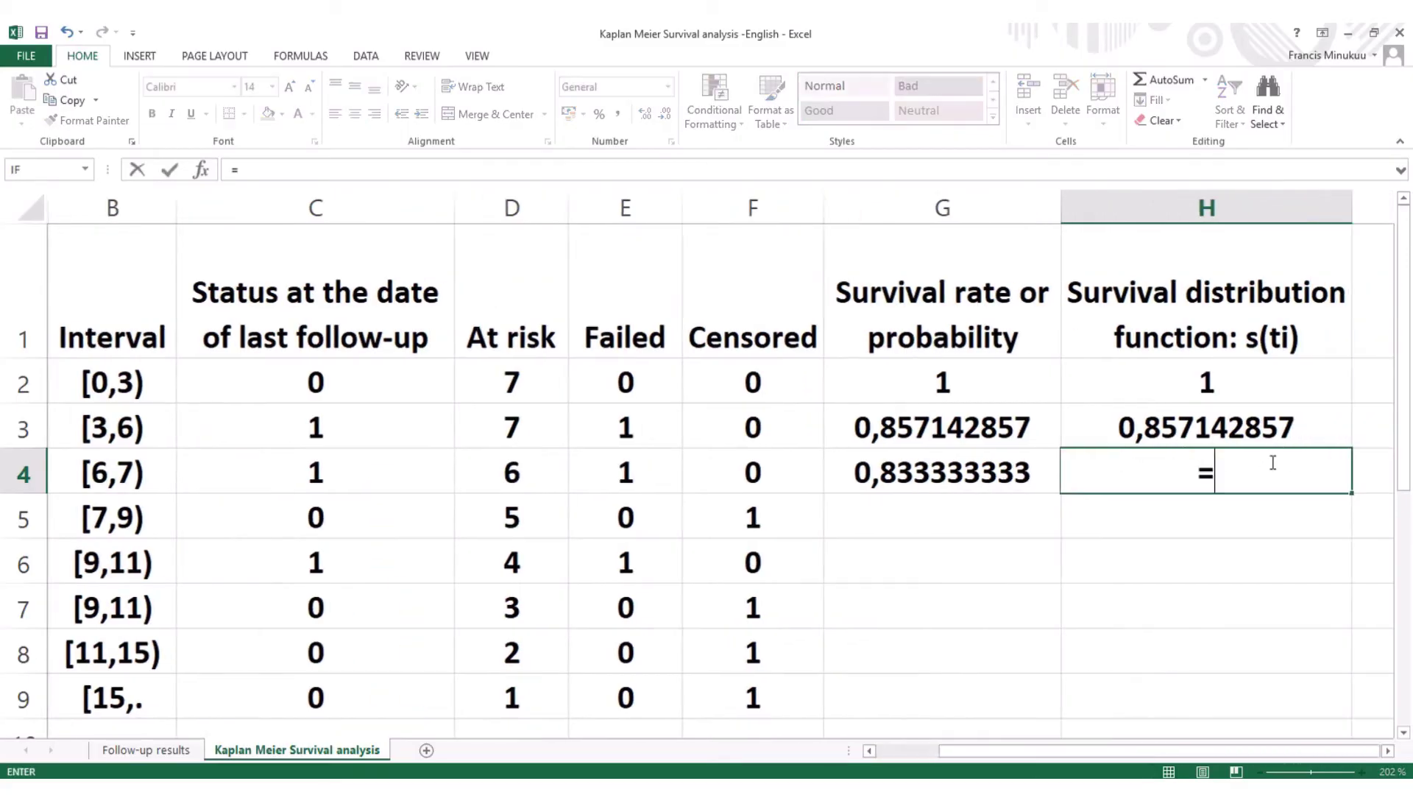
left_click(1250, 421)
type("*")
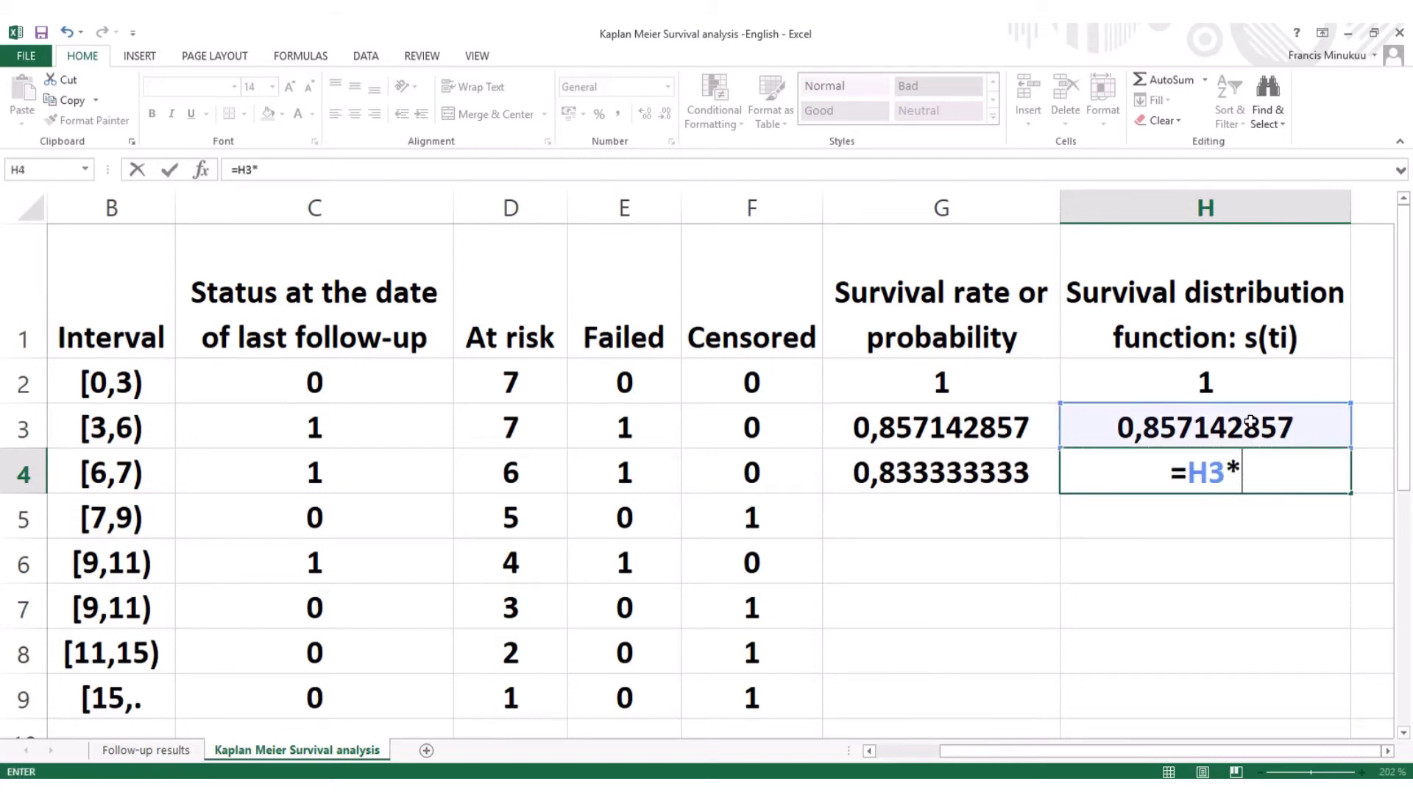
left_click(1002, 472)
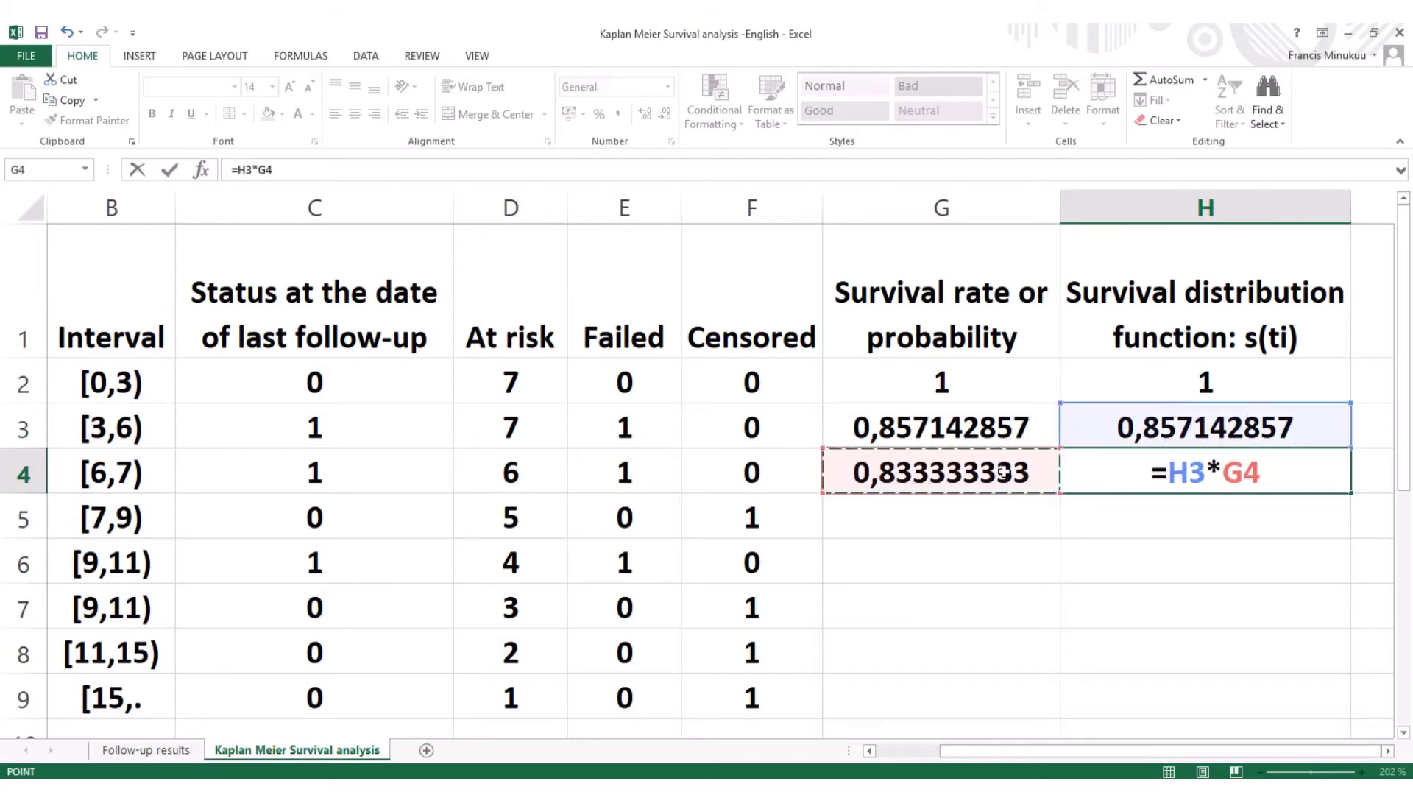
key("Return")
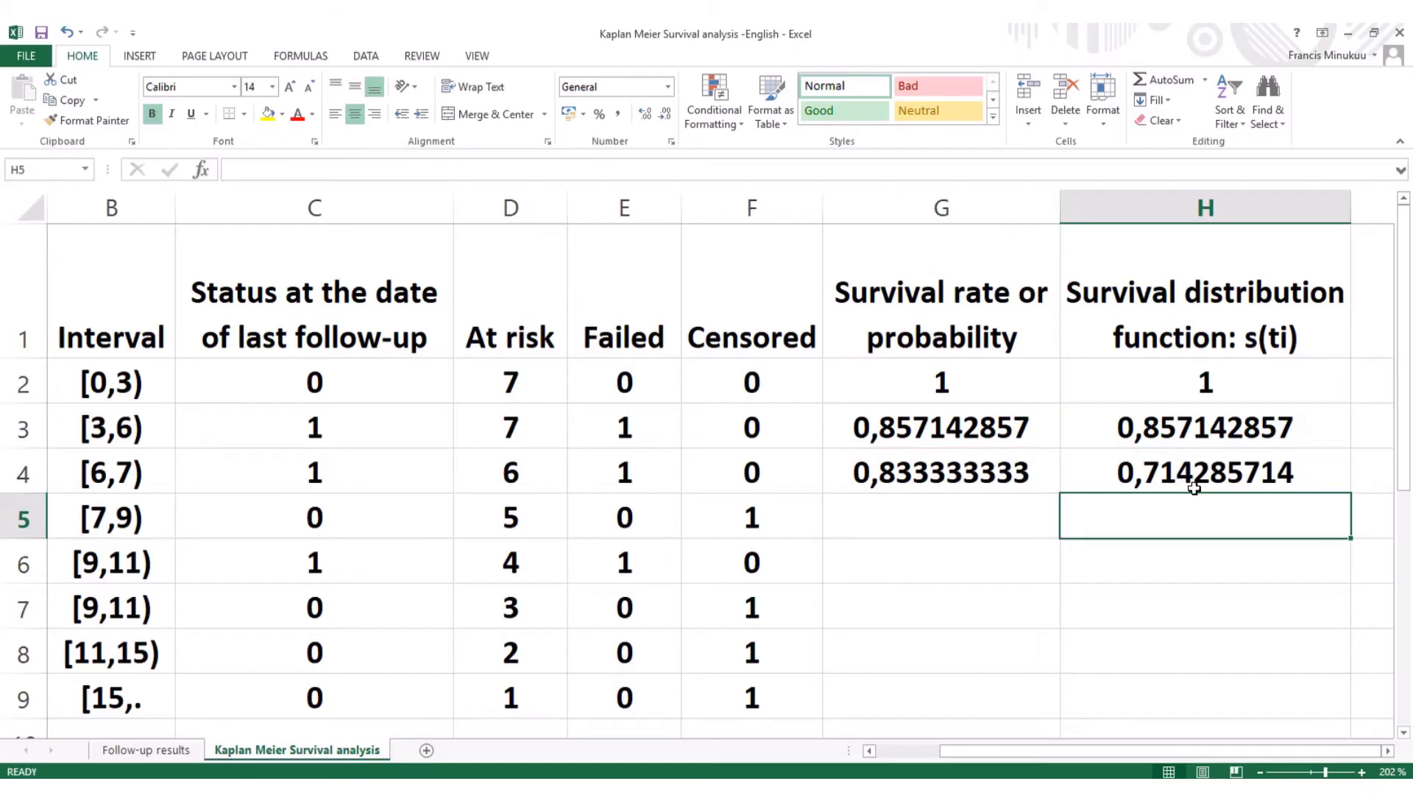
Step: Calculate the survival probability for the time 7 row in G5 with the formula =(D5-E5)/D5
left_click(936, 522)
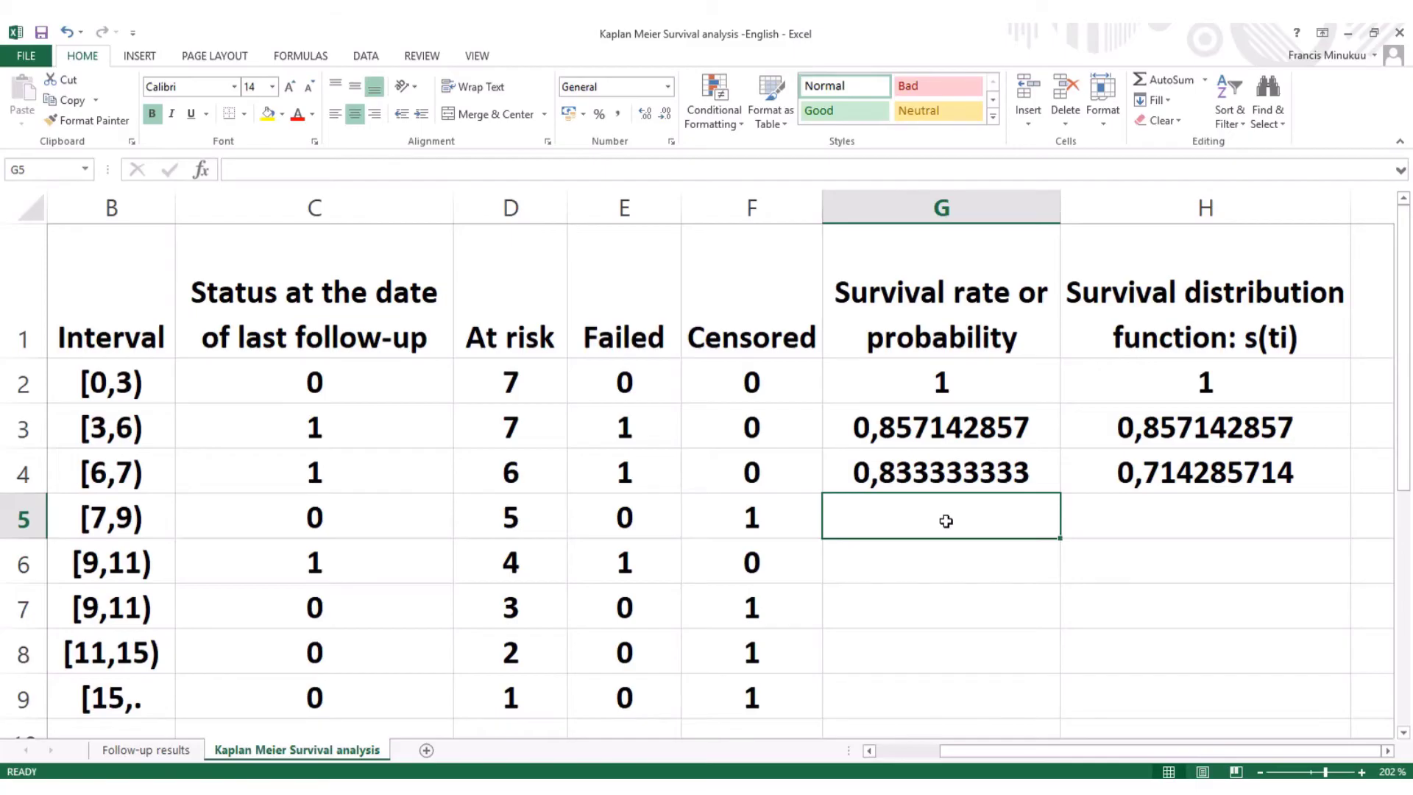
type("=")
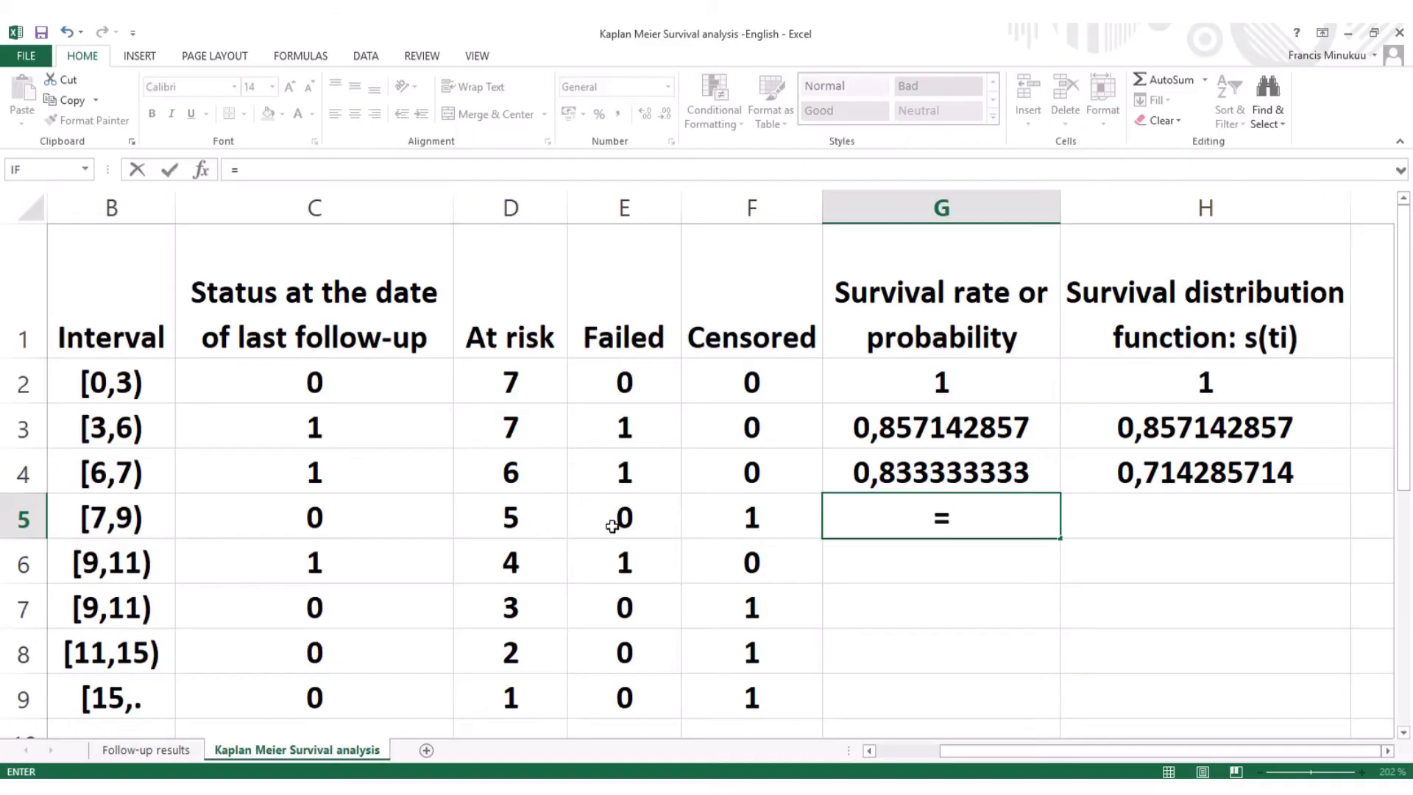
type("(")
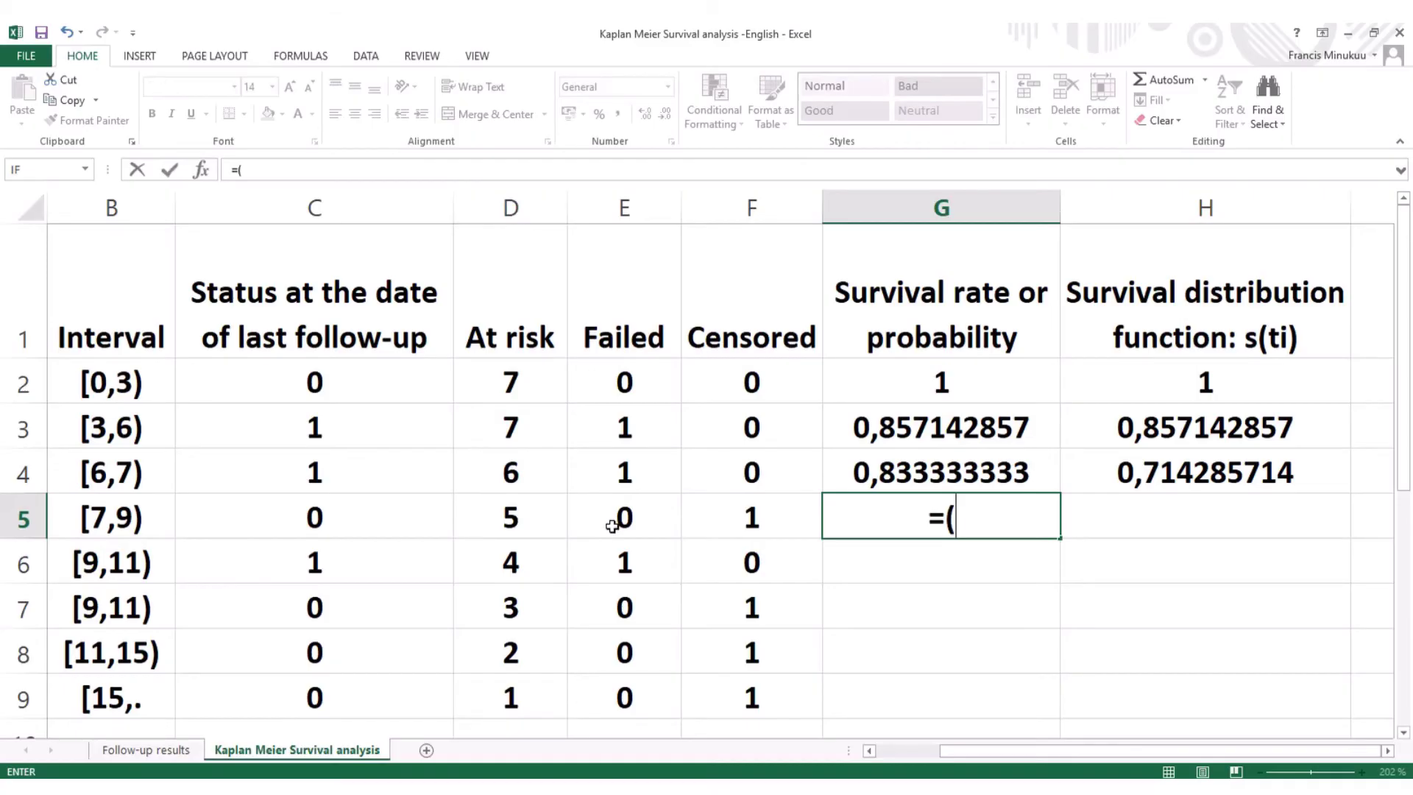
left_click(520, 519)
type("-")
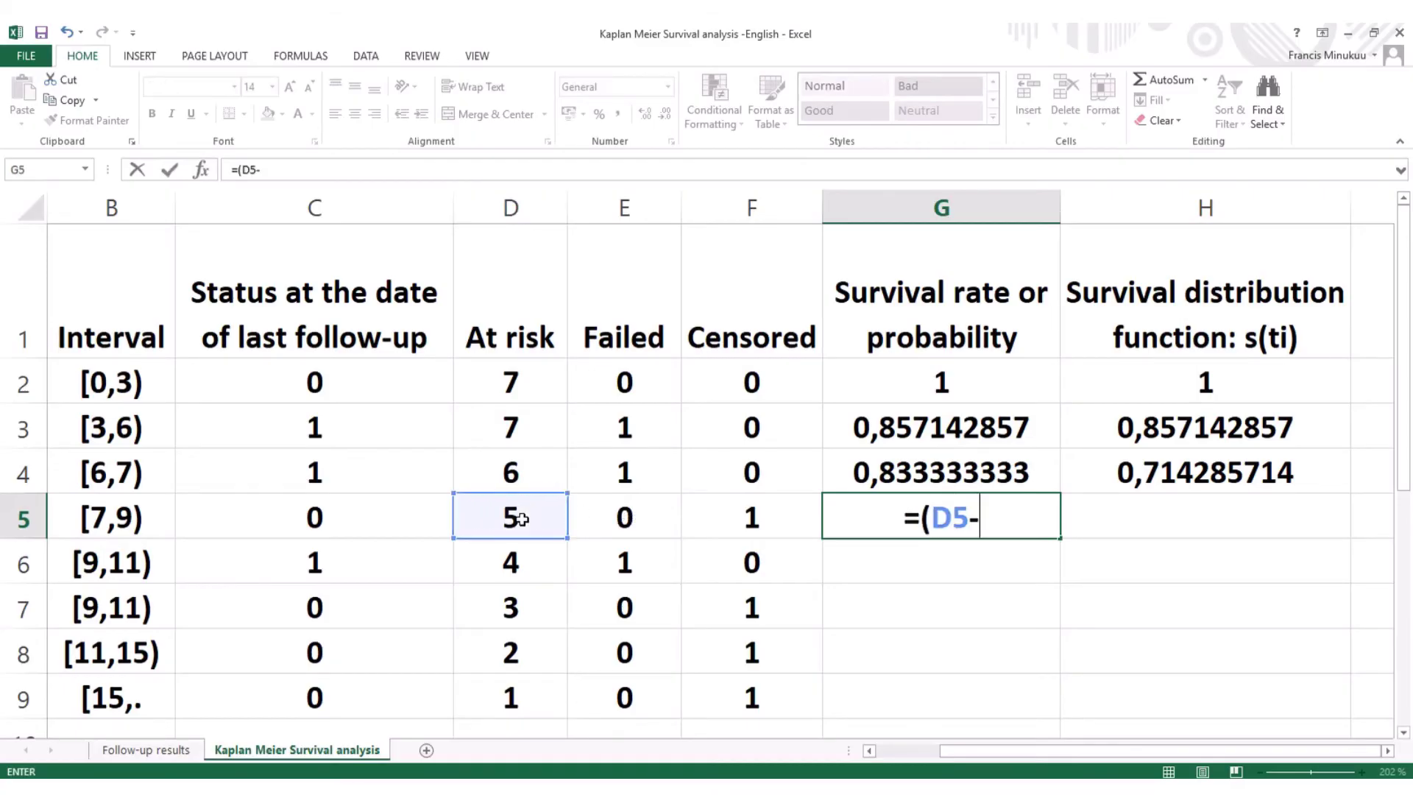
left_click(639, 521)
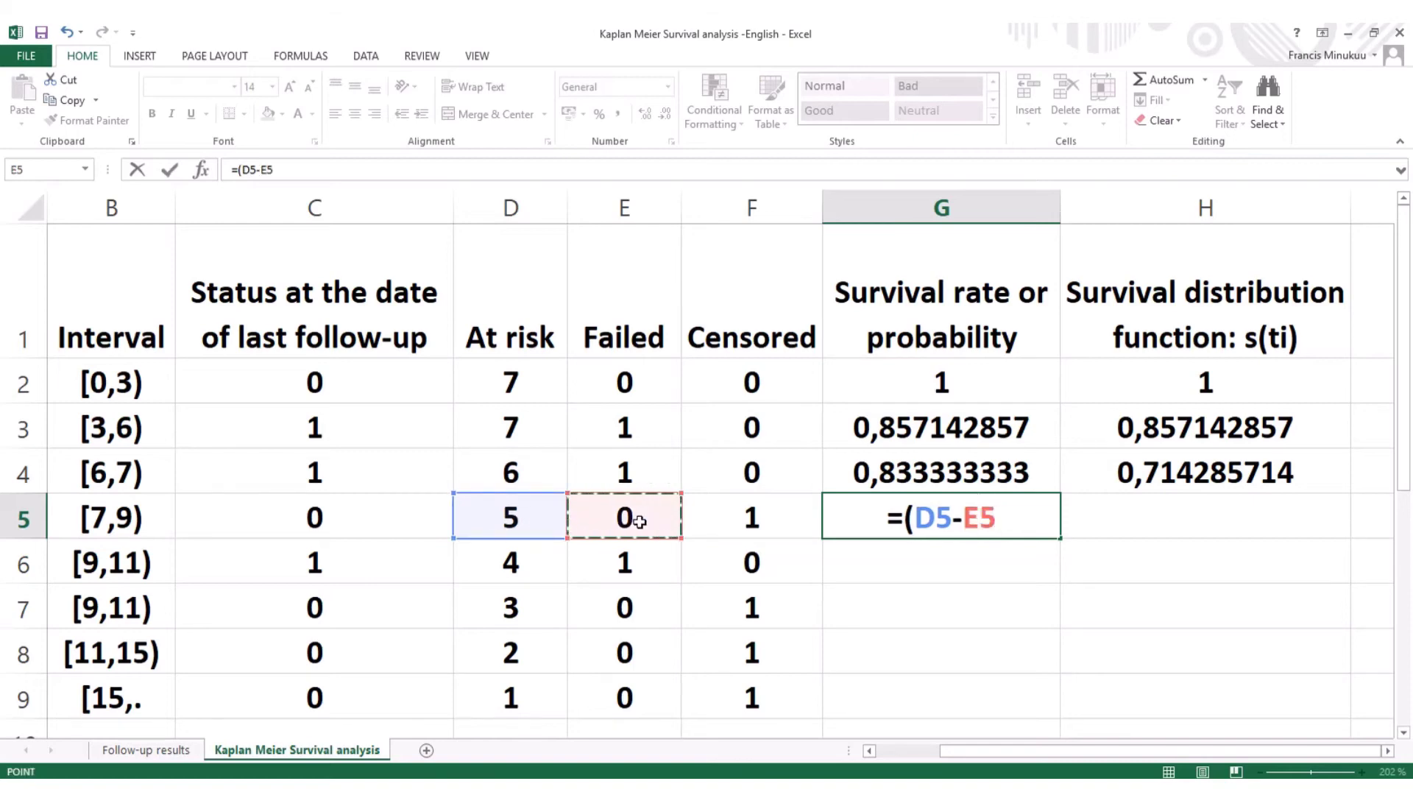
type(")")
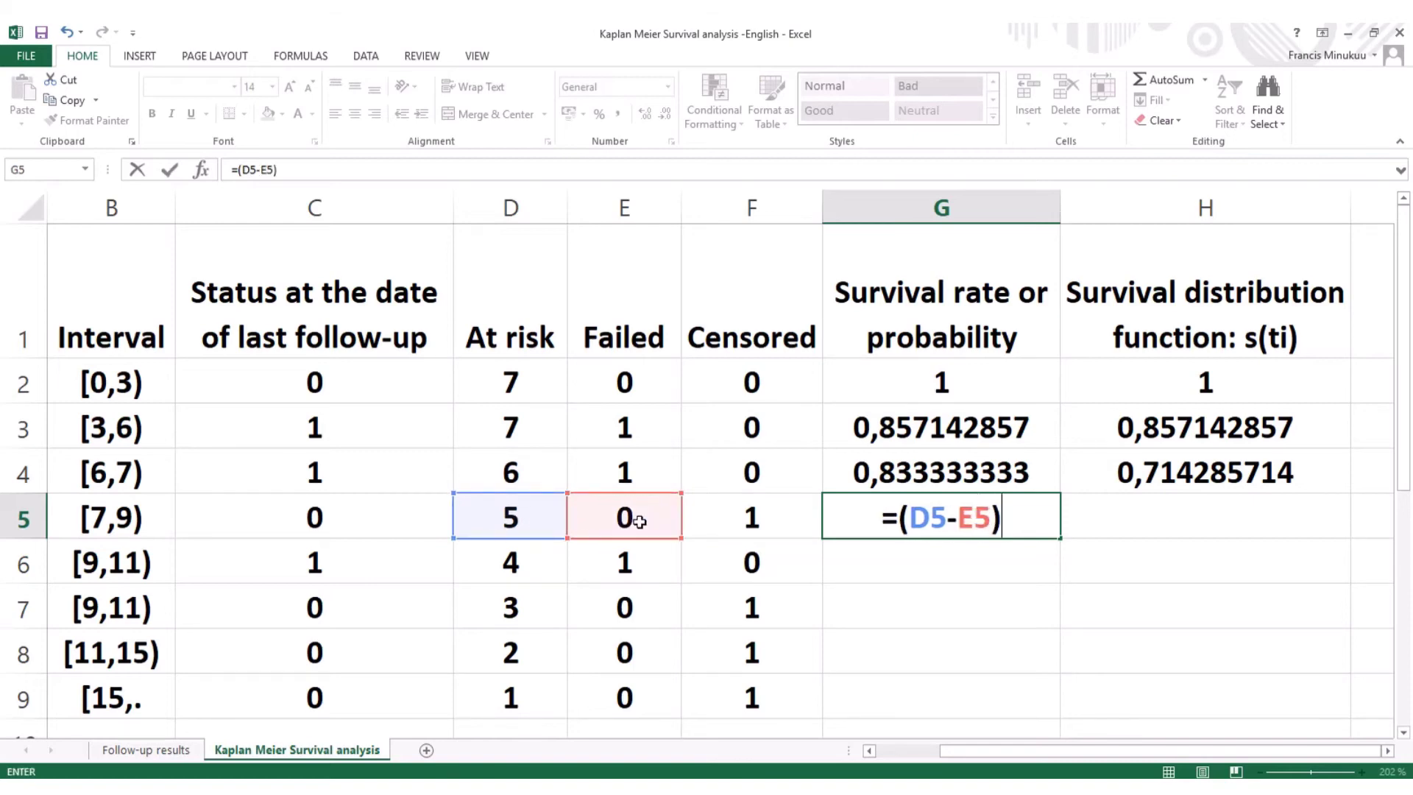
type("/")
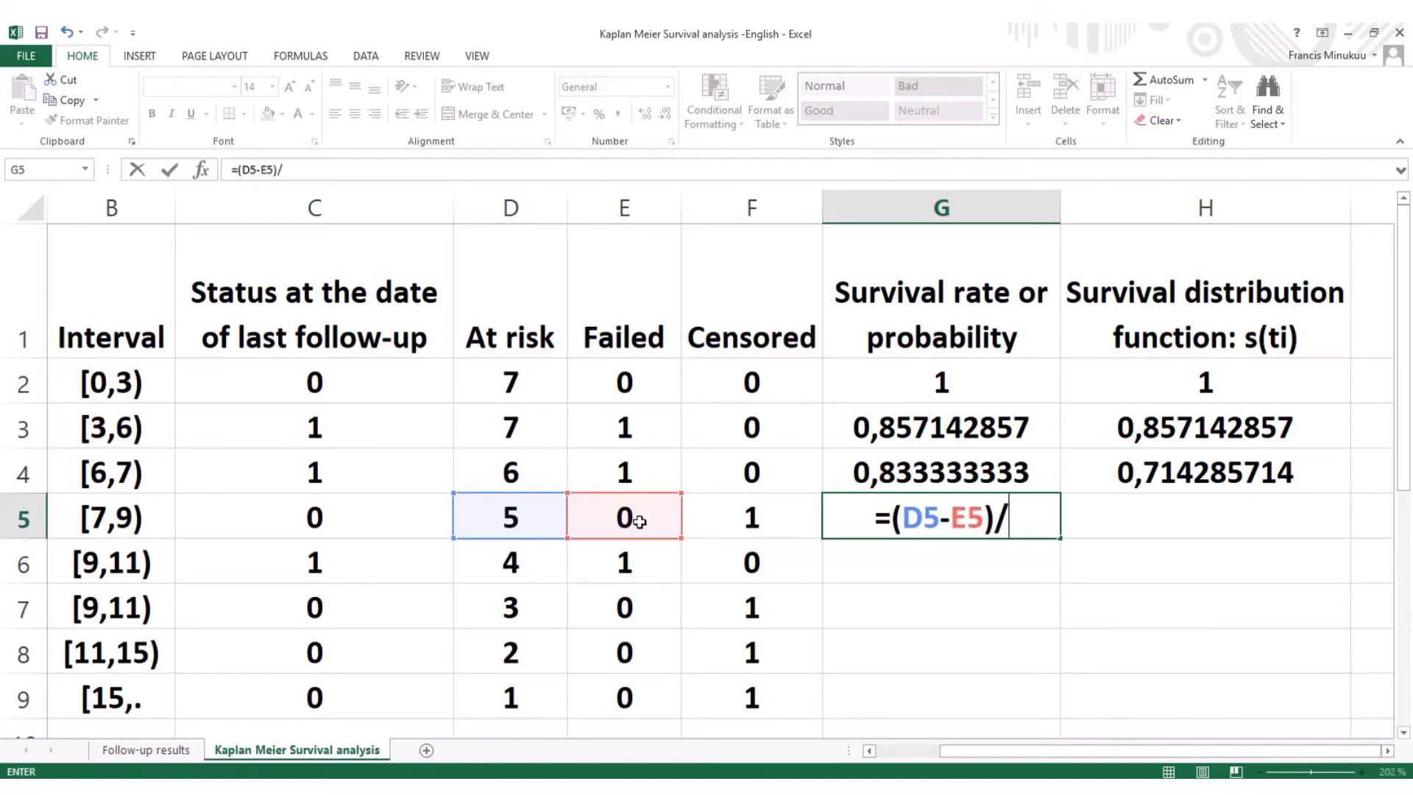
left_click(538, 513)
key("Return")
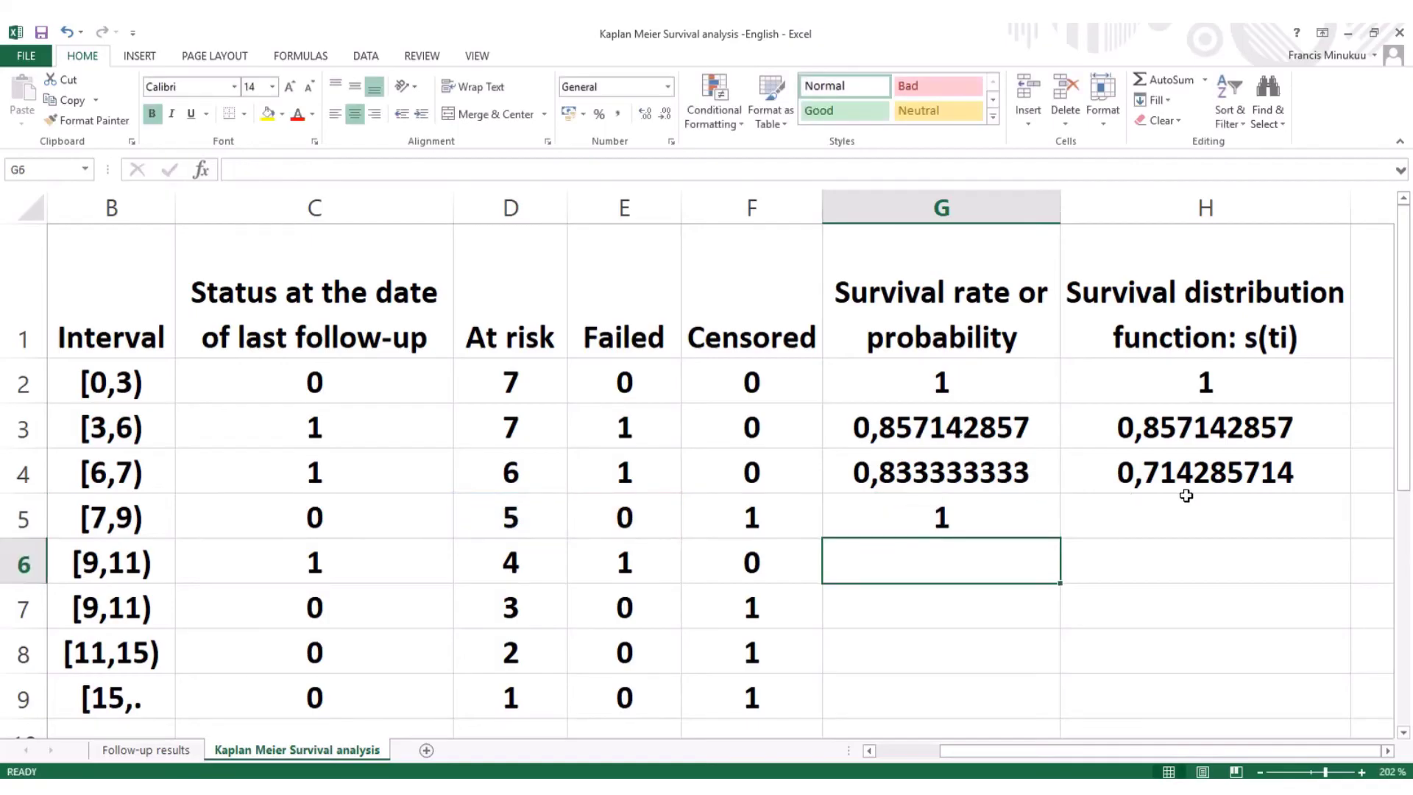
Step: Calculate the survival distribution function for the time 7 row in H5 with the formula =H4*G5
left_click(1173, 525)
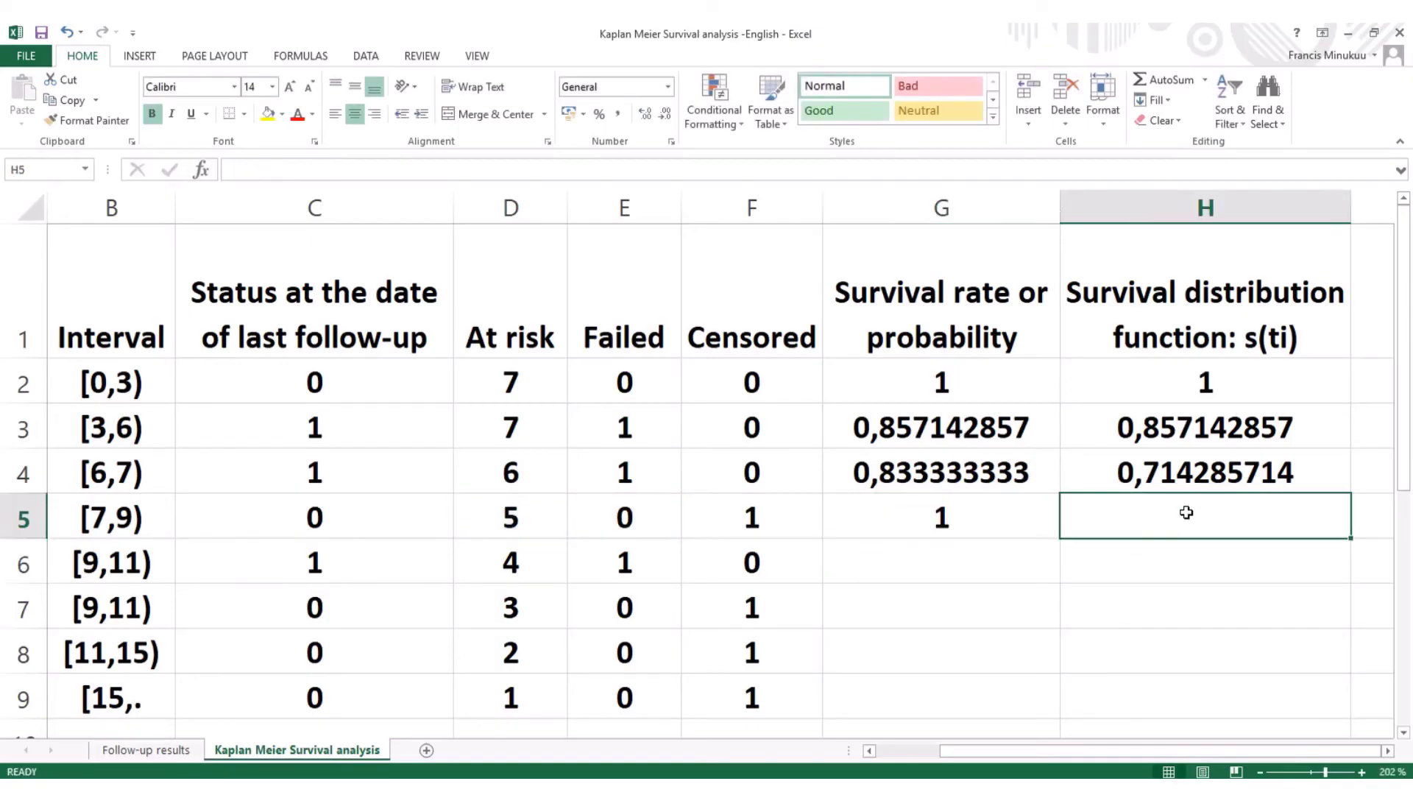
type("=")
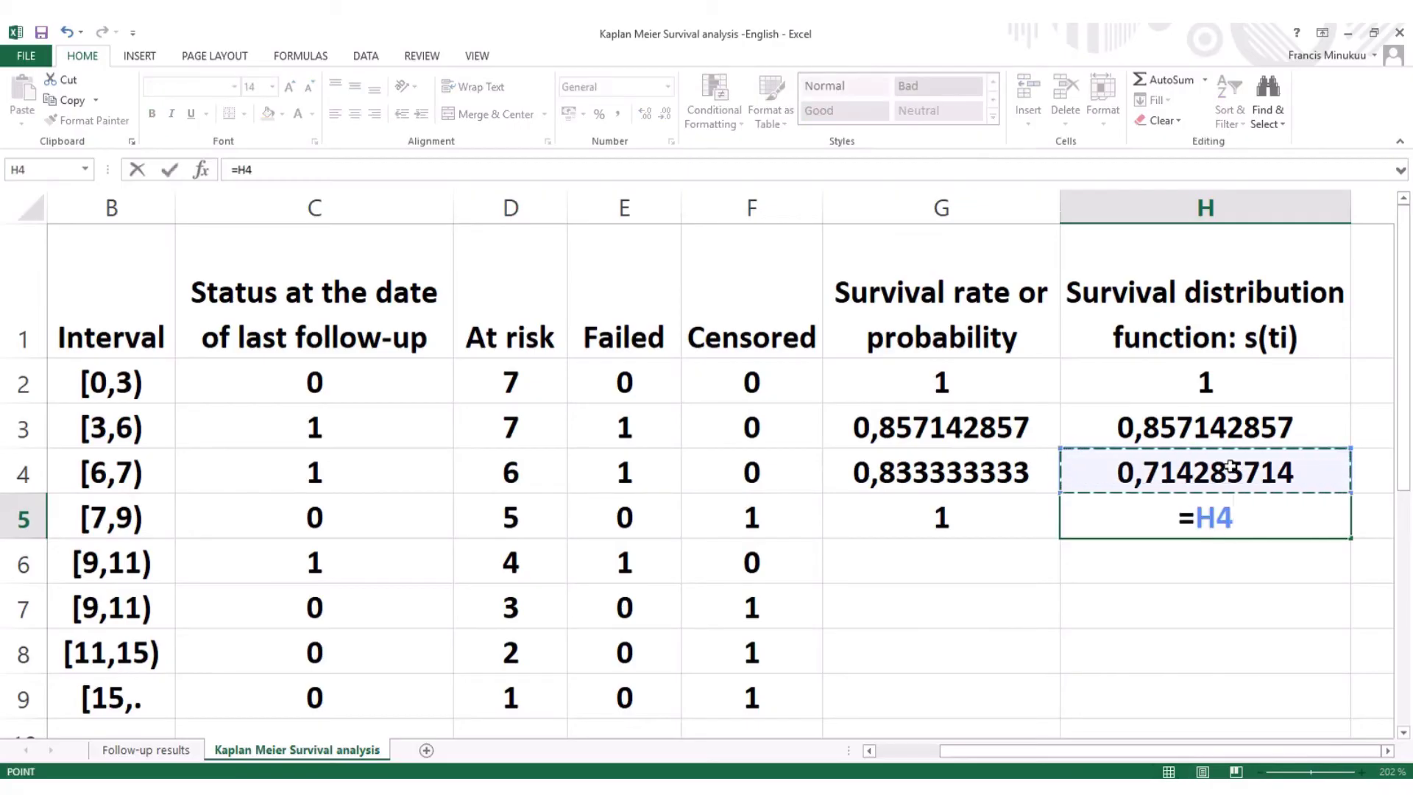
type("*")
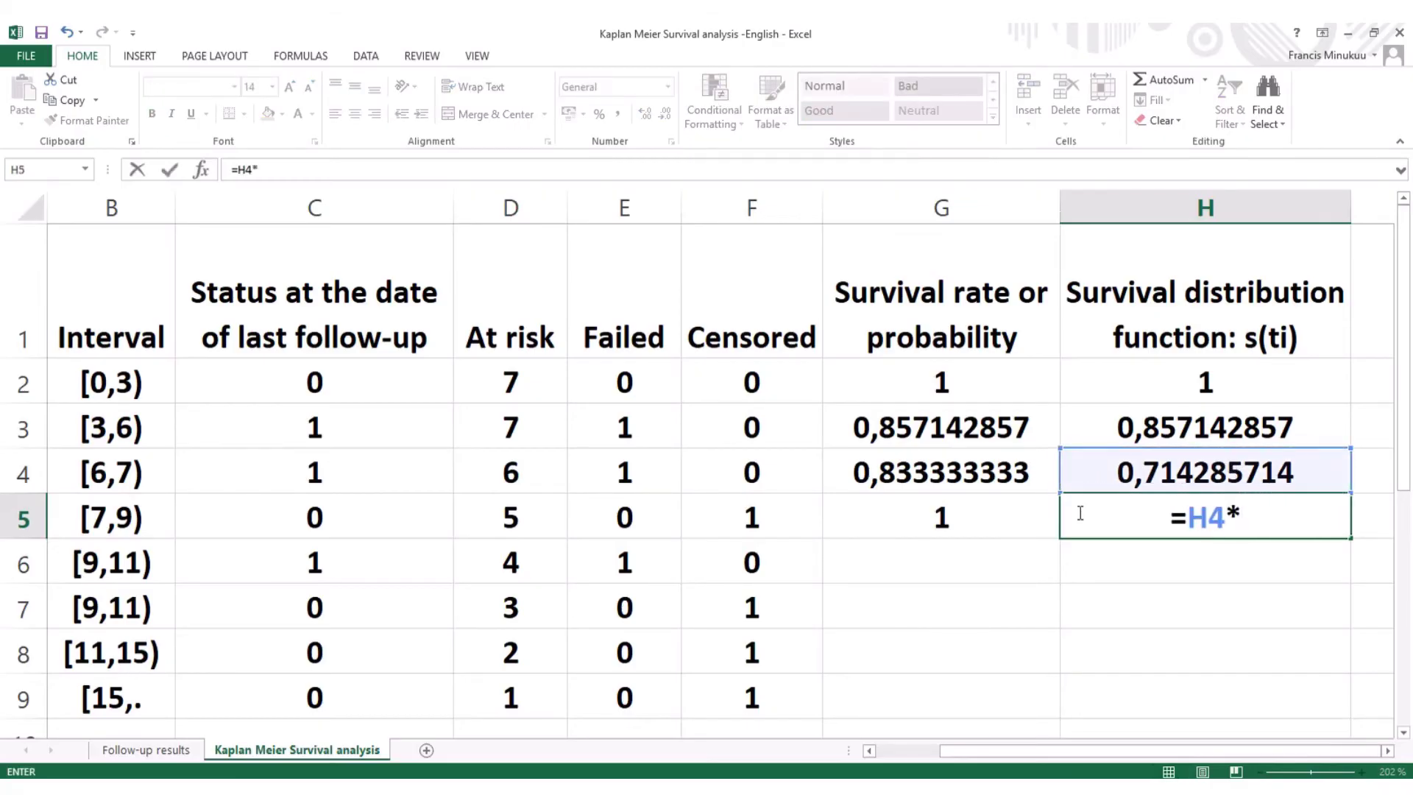
left_click(988, 526)
key("Return")
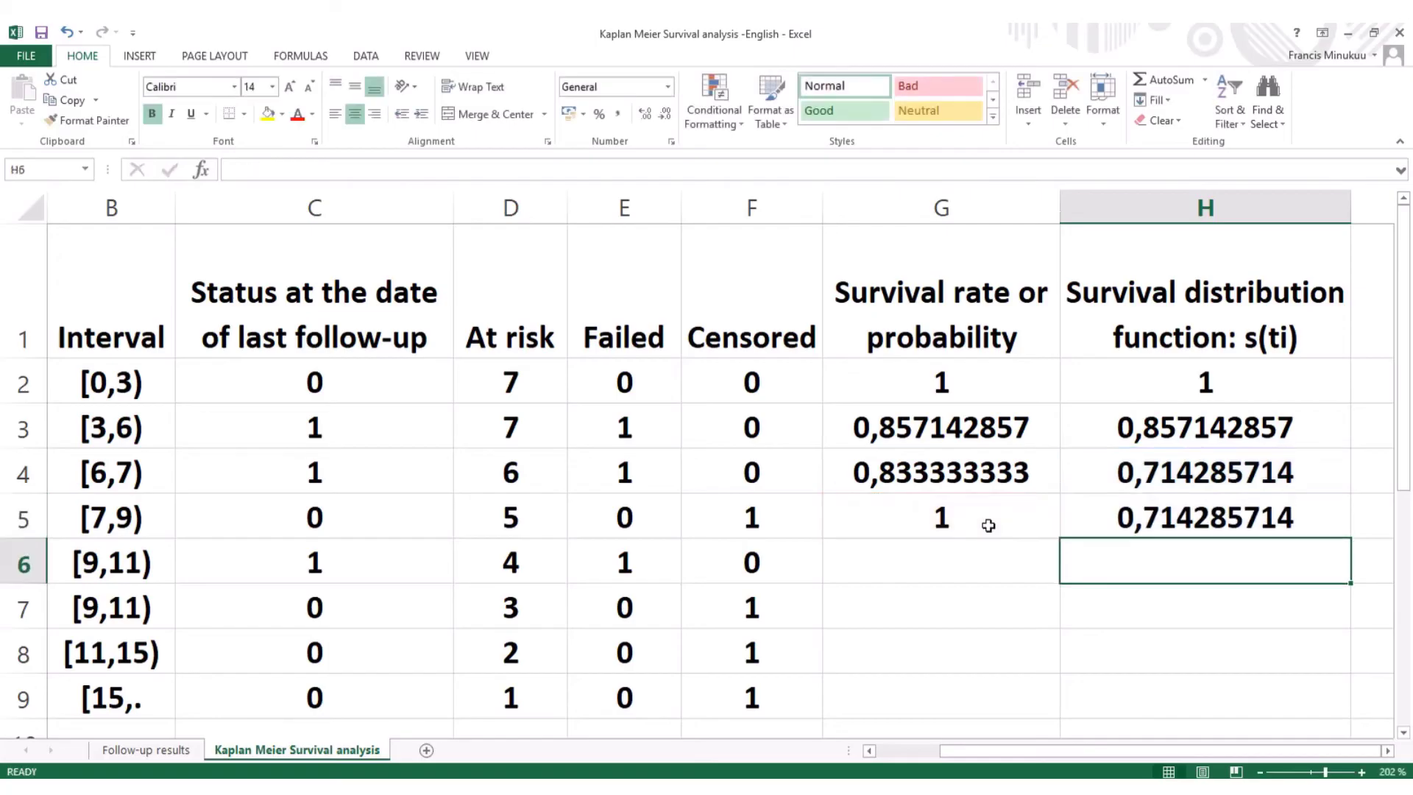
Step: Calculate the survival probability for the first time 9 row in G6 with the formula =(D6-E6)/D6
left_click(892, 571)
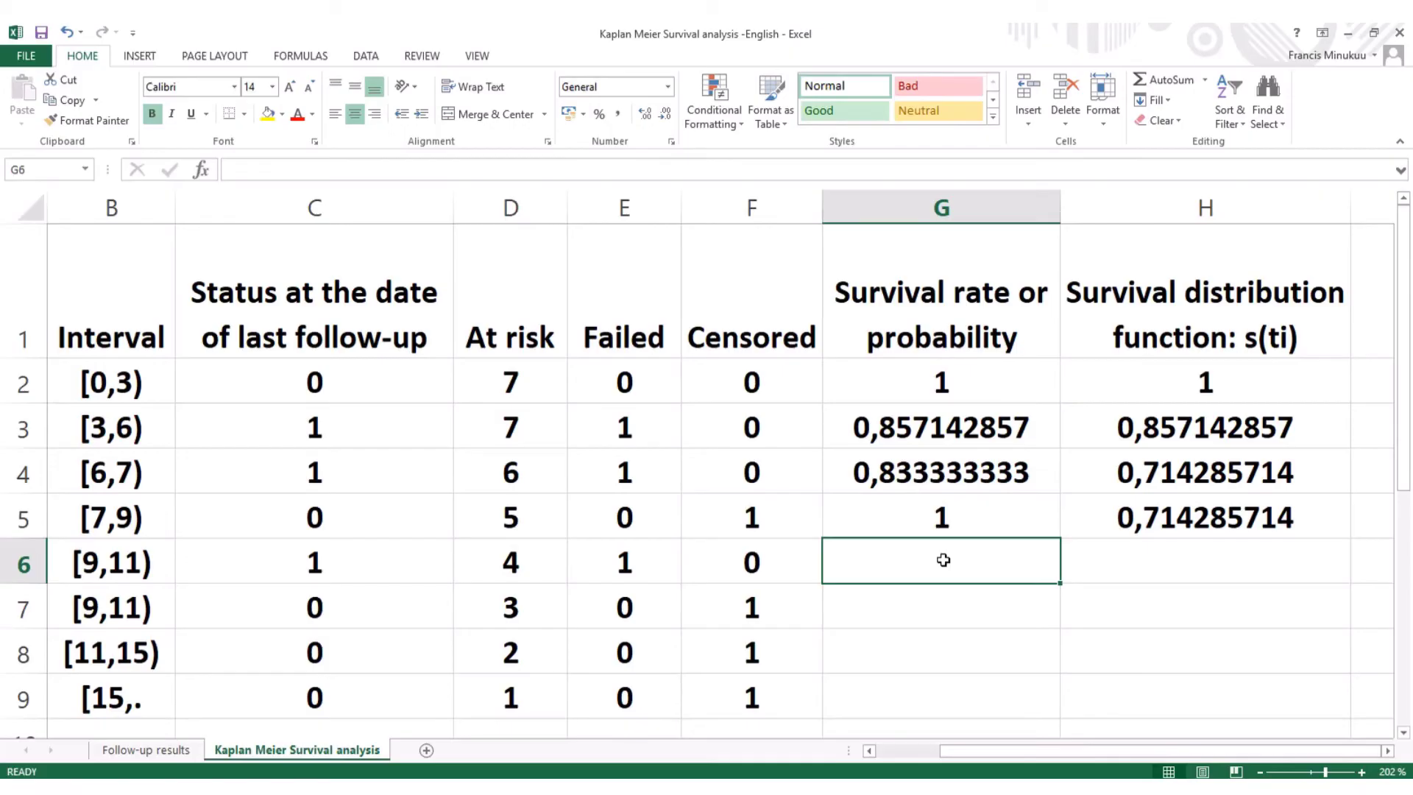
type("=")
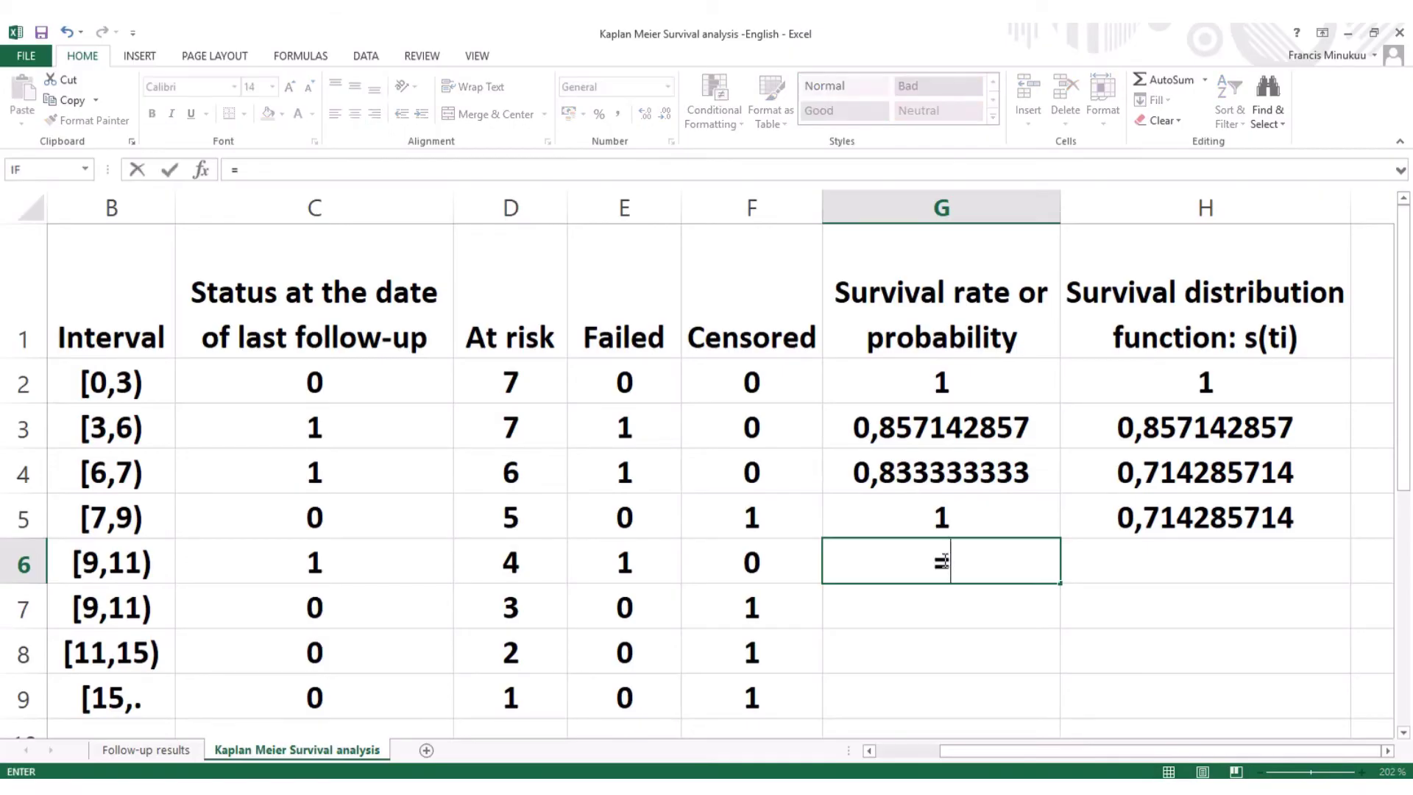
type("(")
left_click(535, 565)
type("-")
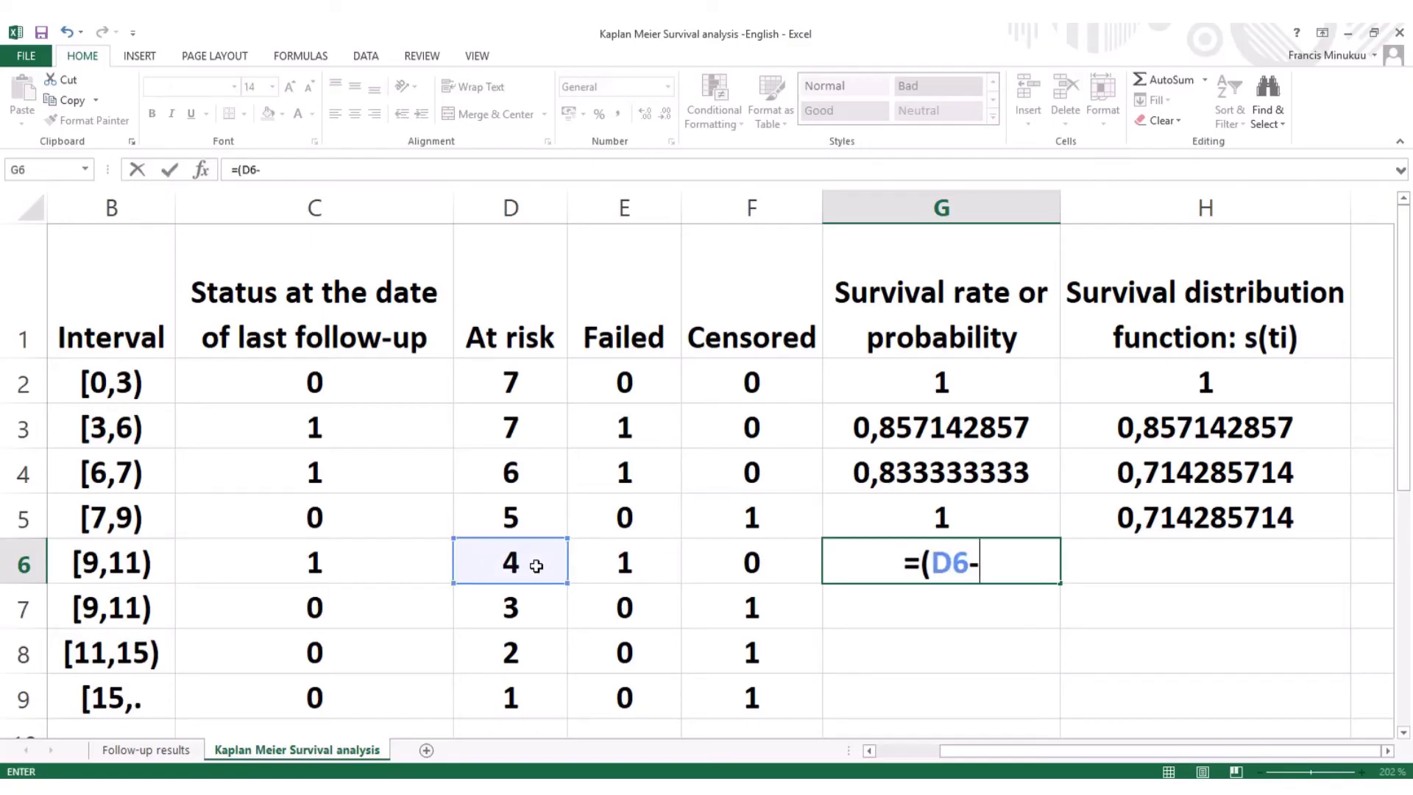
left_click(625, 565)
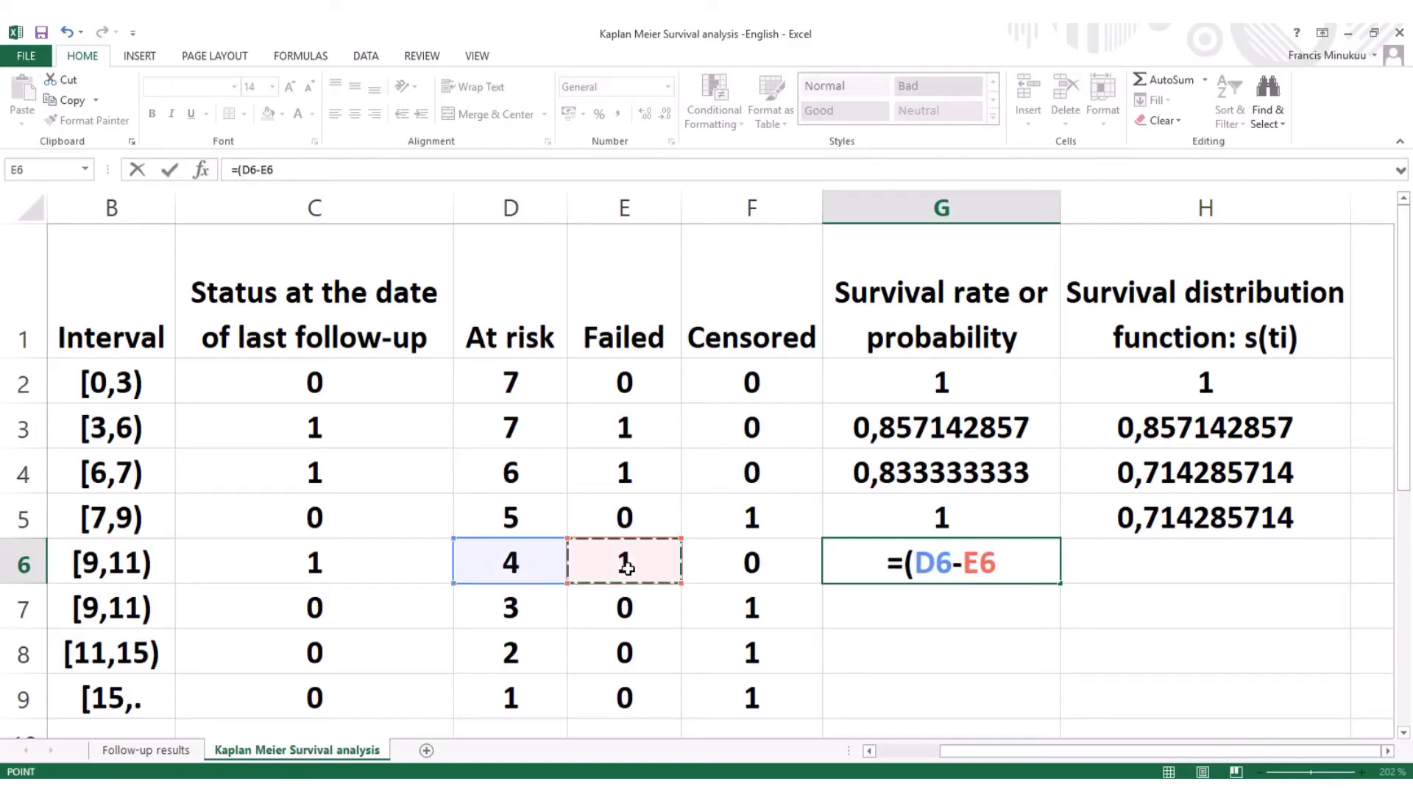
type(")/")
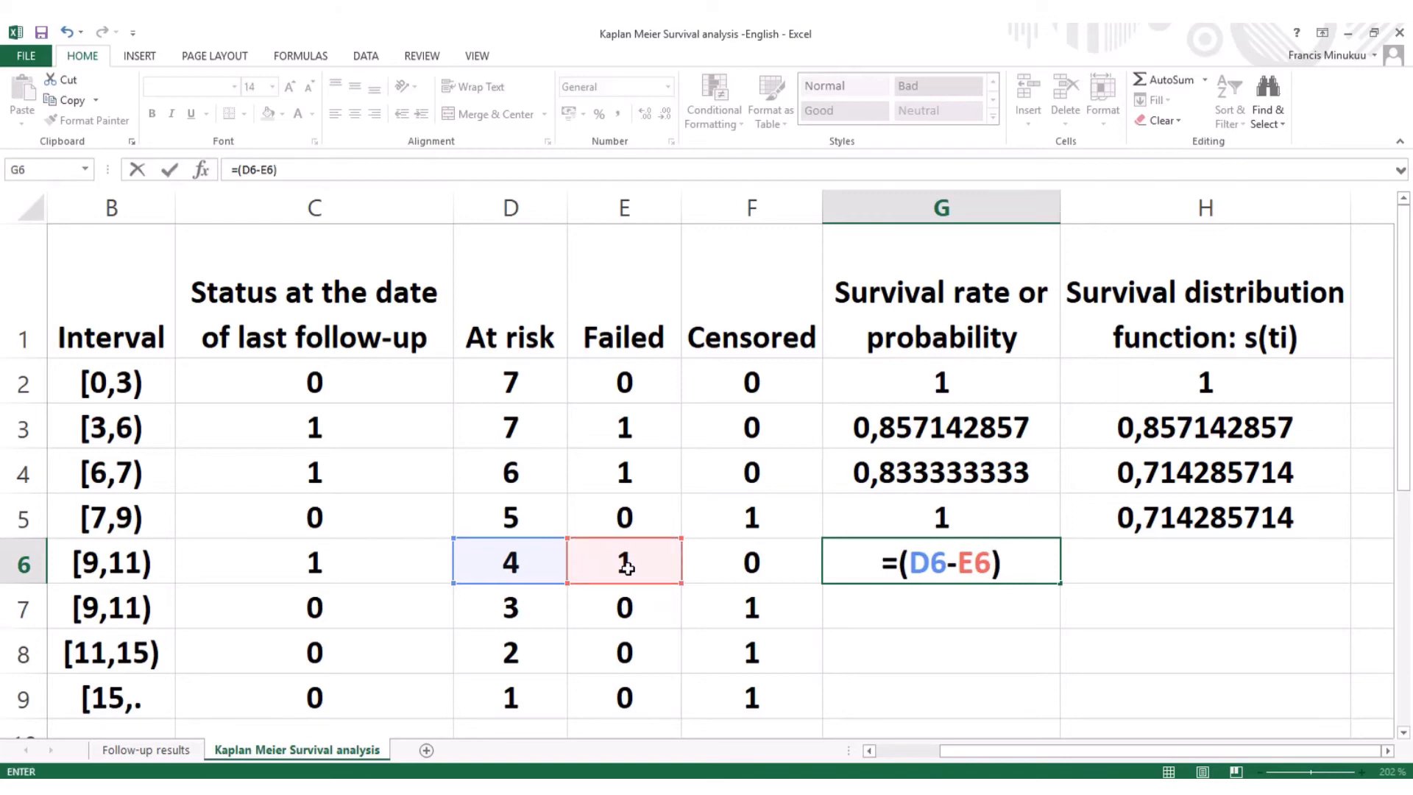
left_click(522, 567)
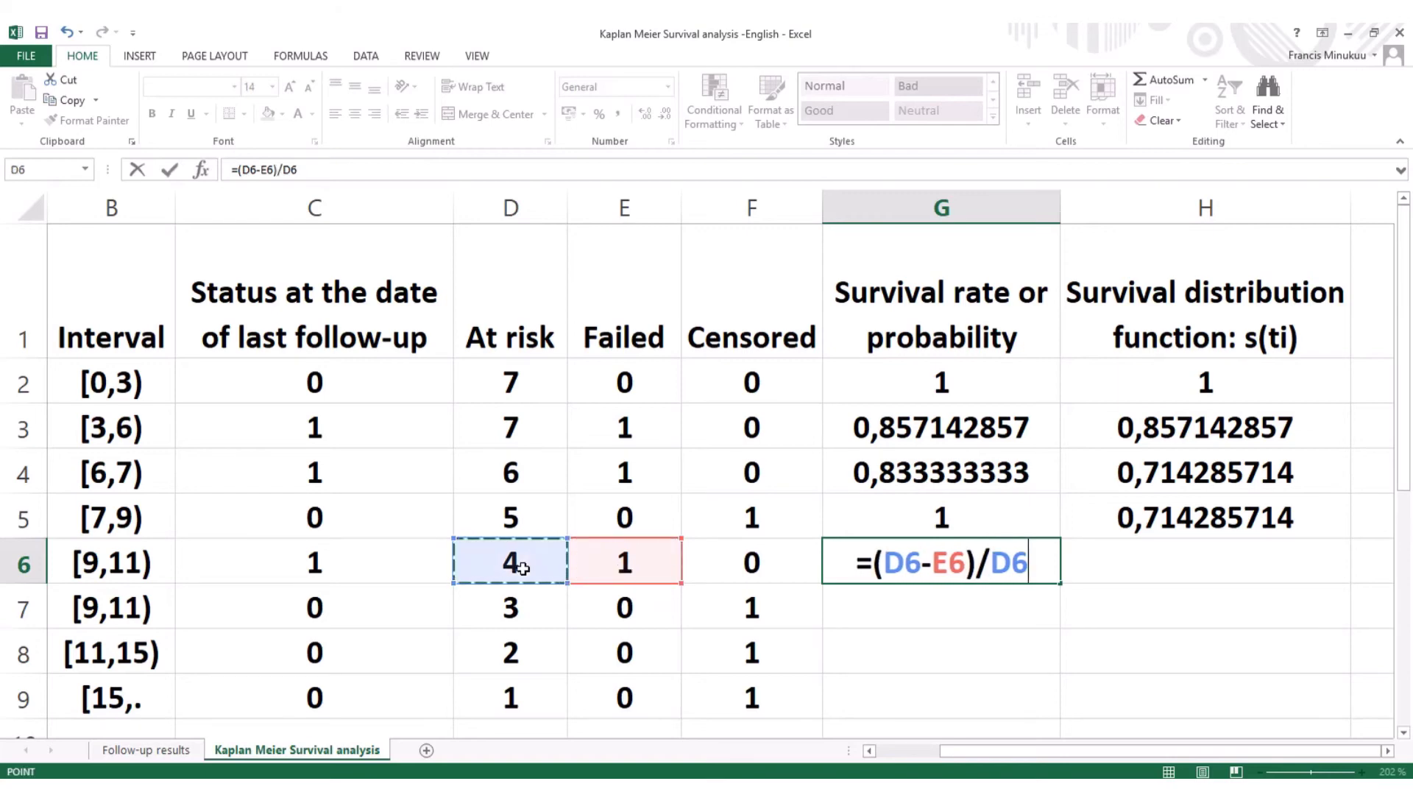
key("Return")
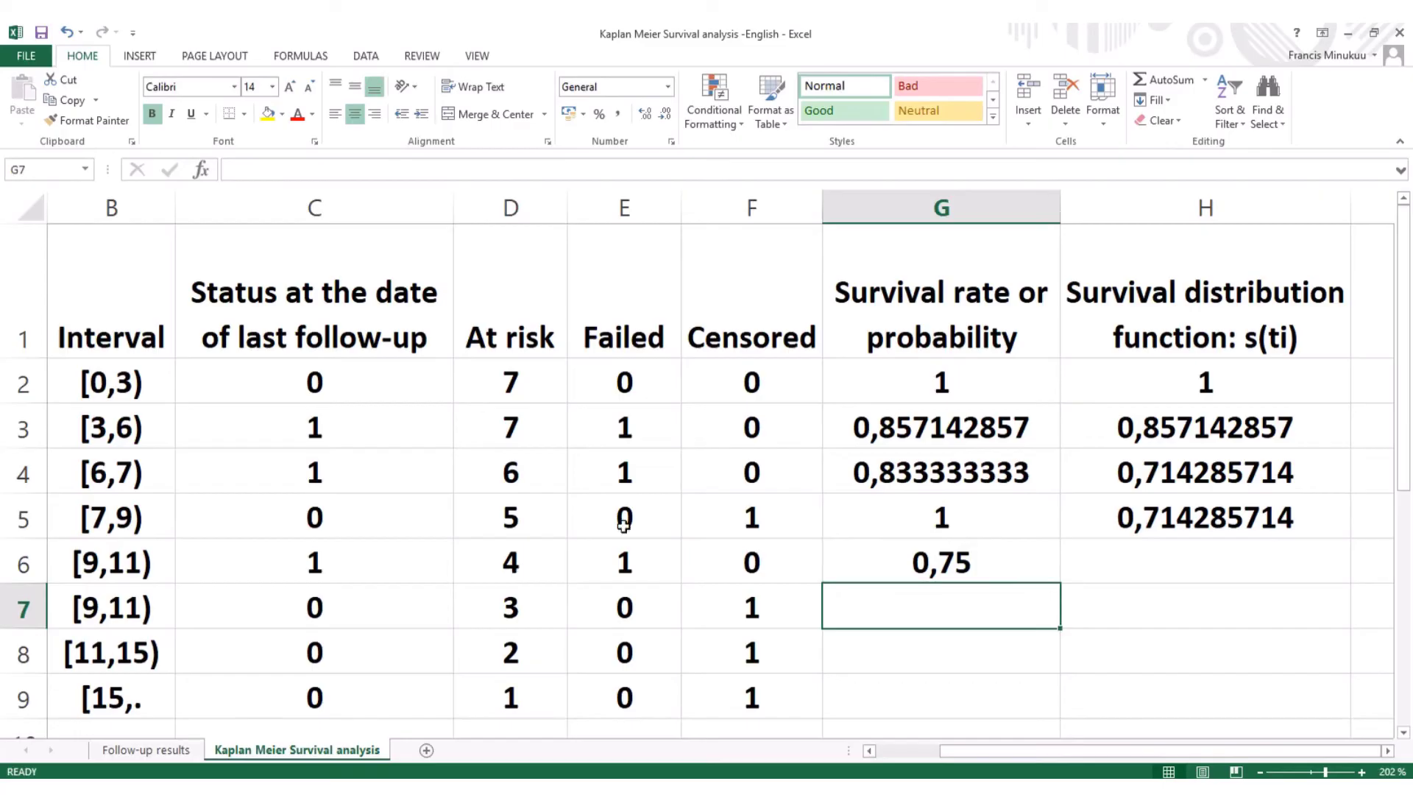
Step: Calculate the survival distribution function for the first time 9 row in H6 with the formula =H5*G6
left_click(1163, 575)
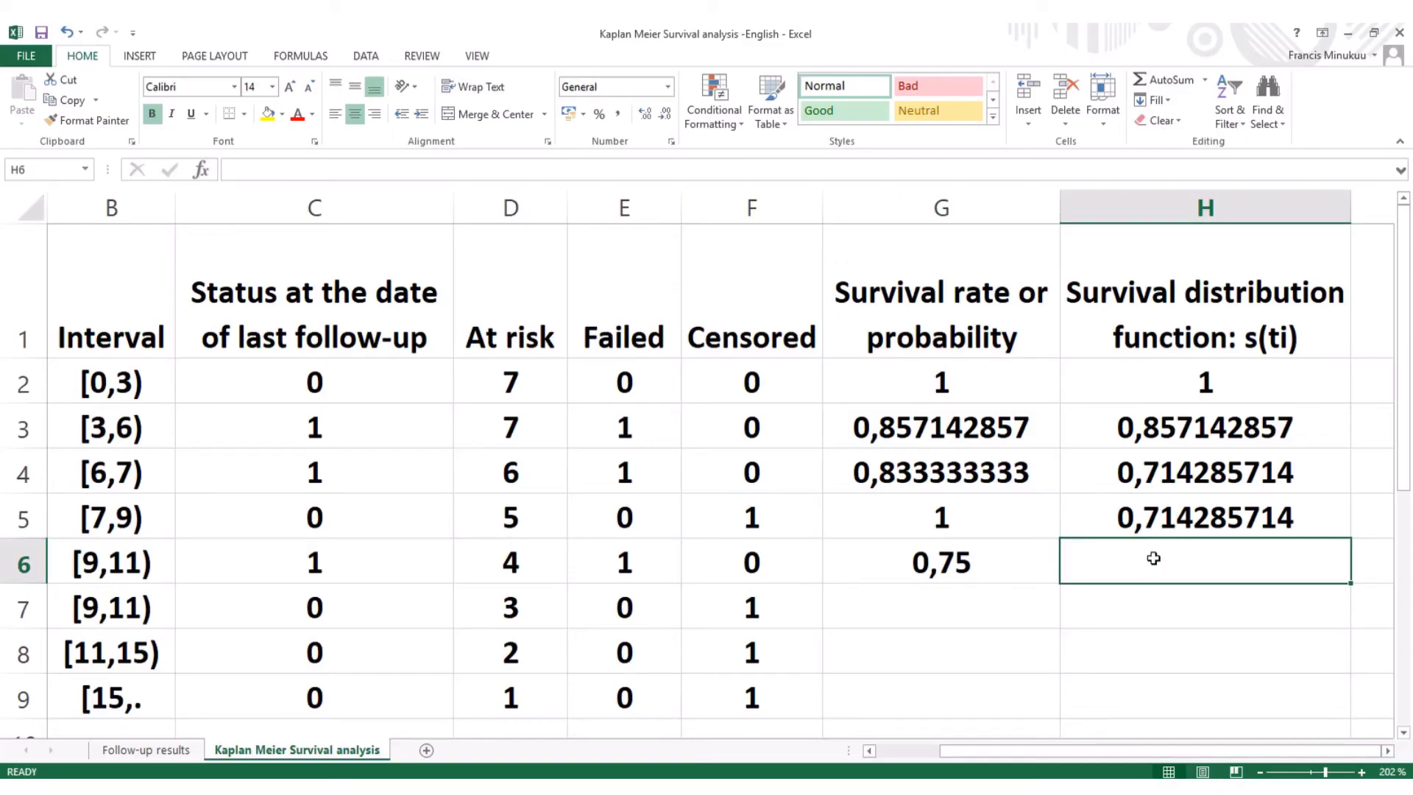
type("=")
left_click(1189, 515)
type("*")
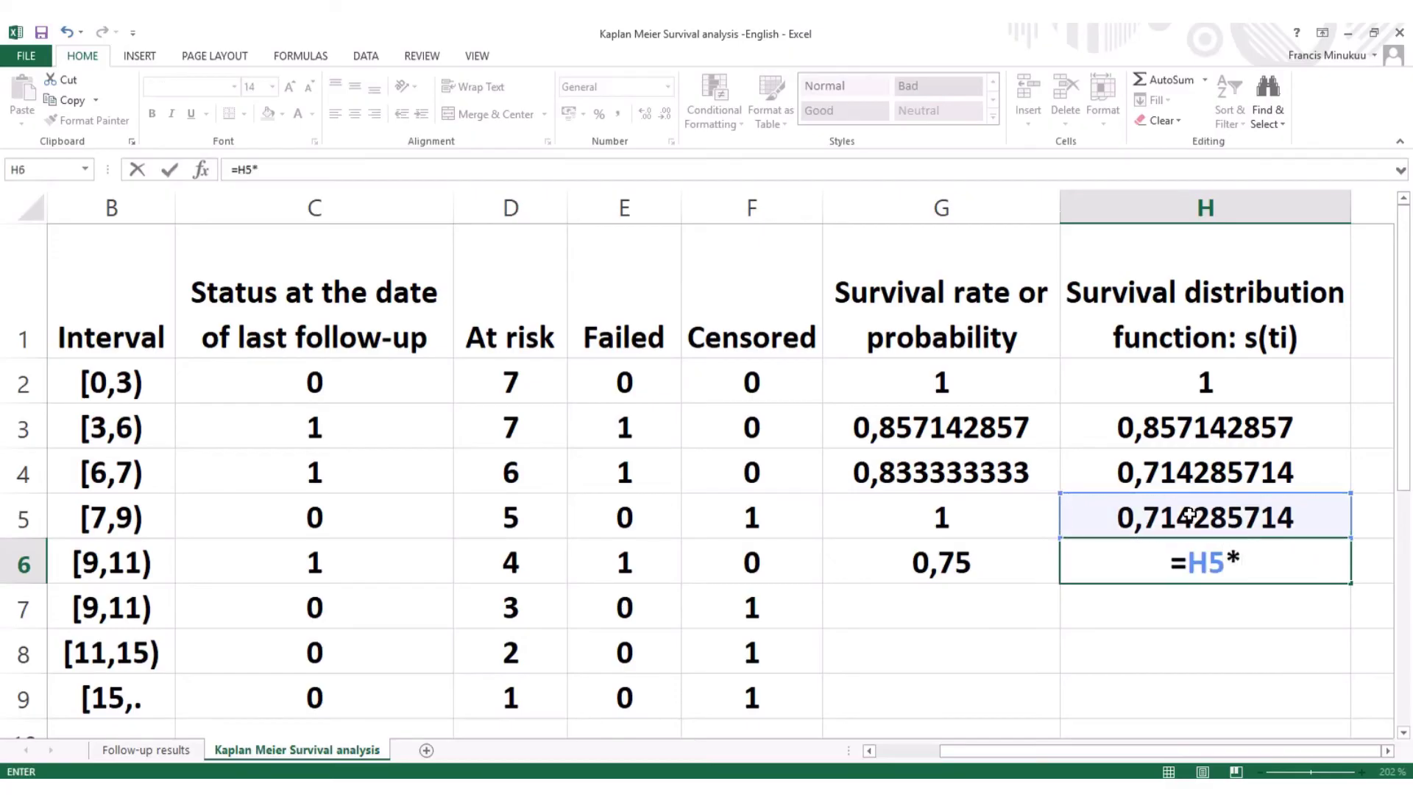
left_click(996, 560)
key("Return")
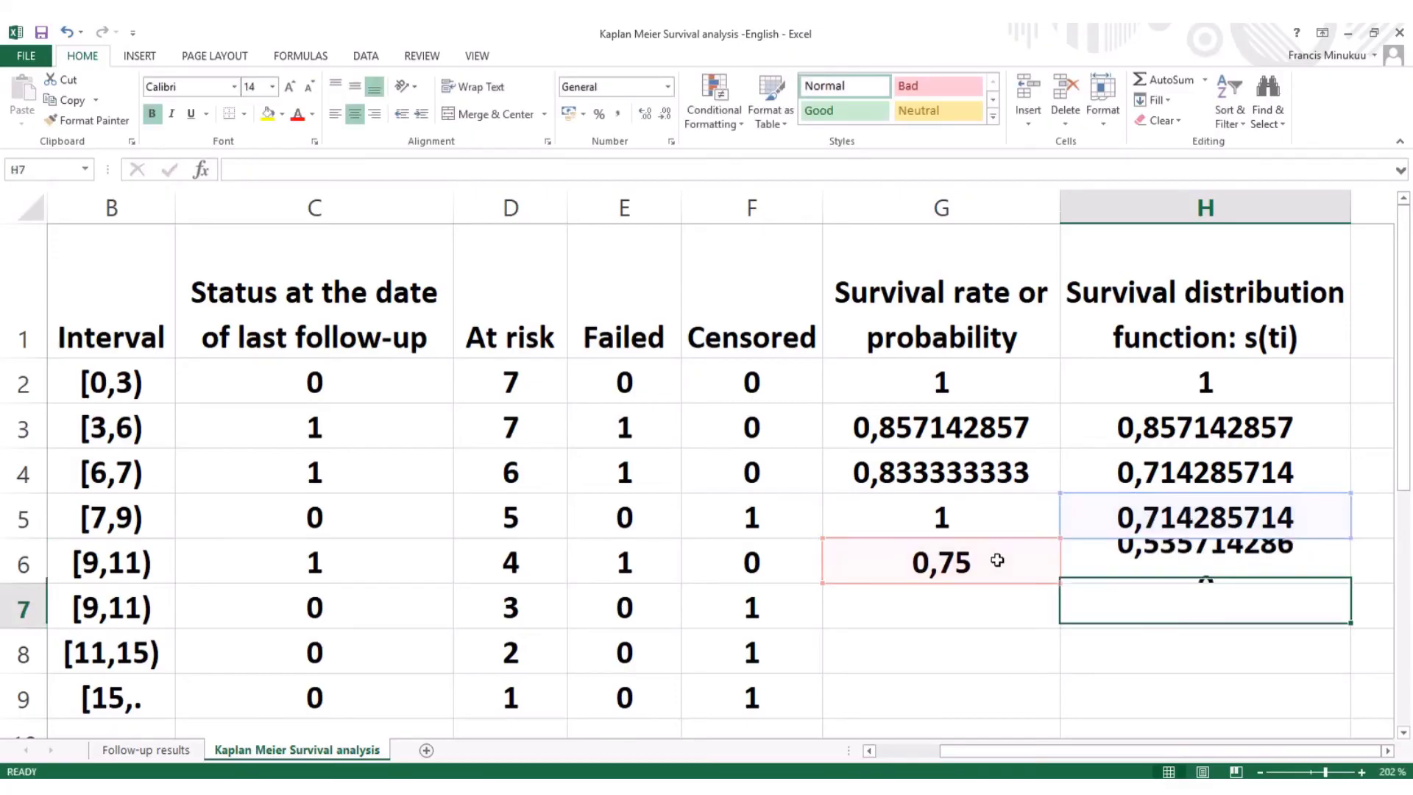
Step: Calculate the survival probability for the second time 9 row in G7 with the formula =(D7-E7)/D7
left_click(957, 608)
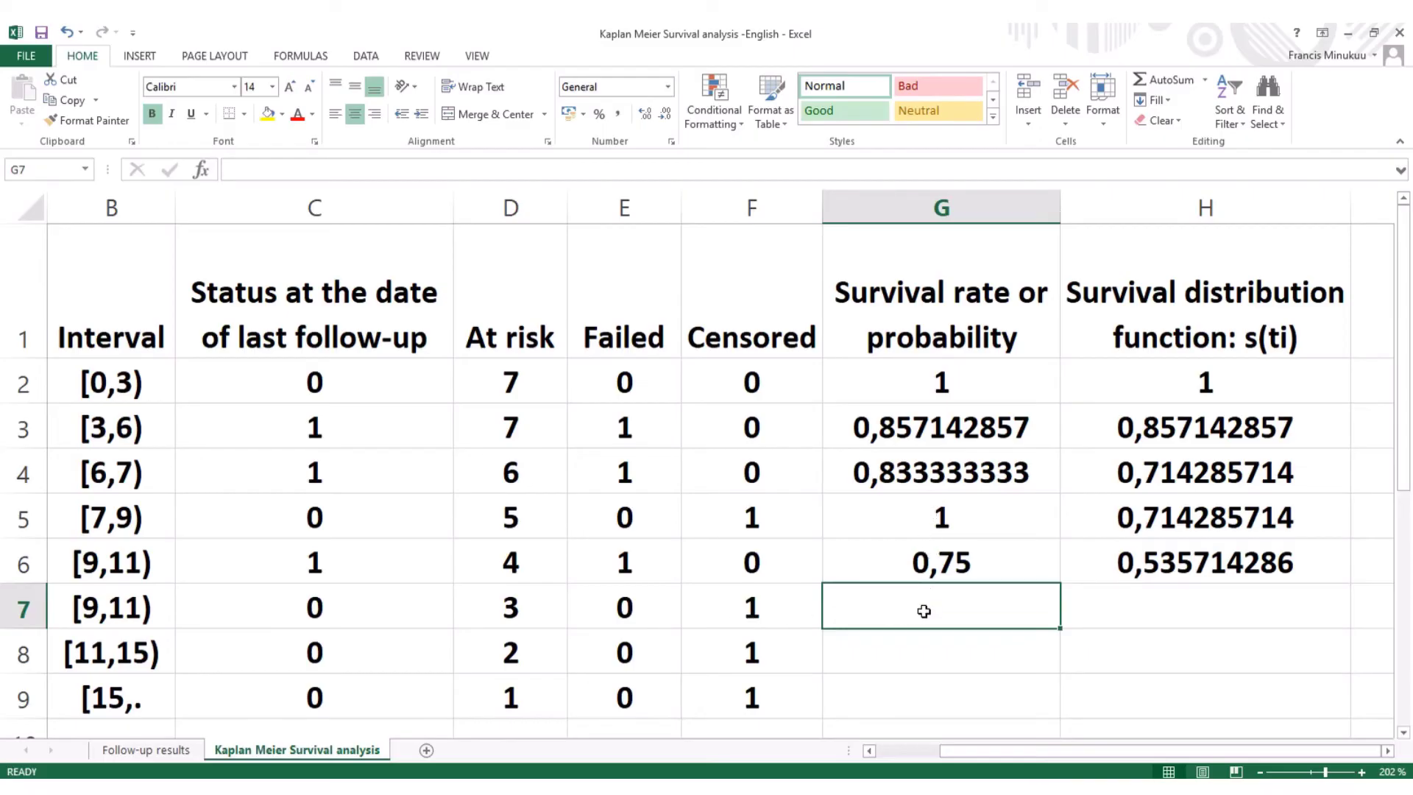
type("=(")
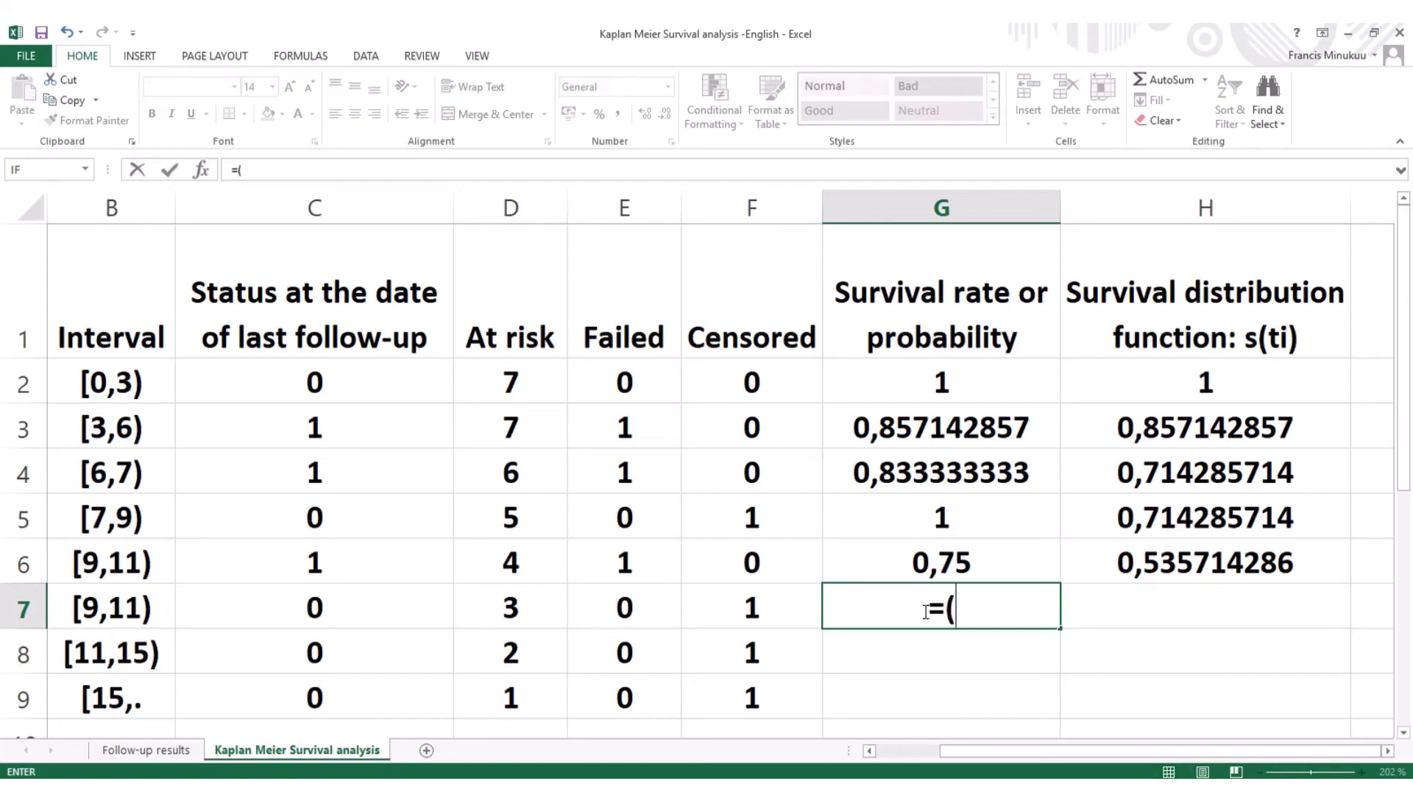
left_click(523, 613)
type("-")
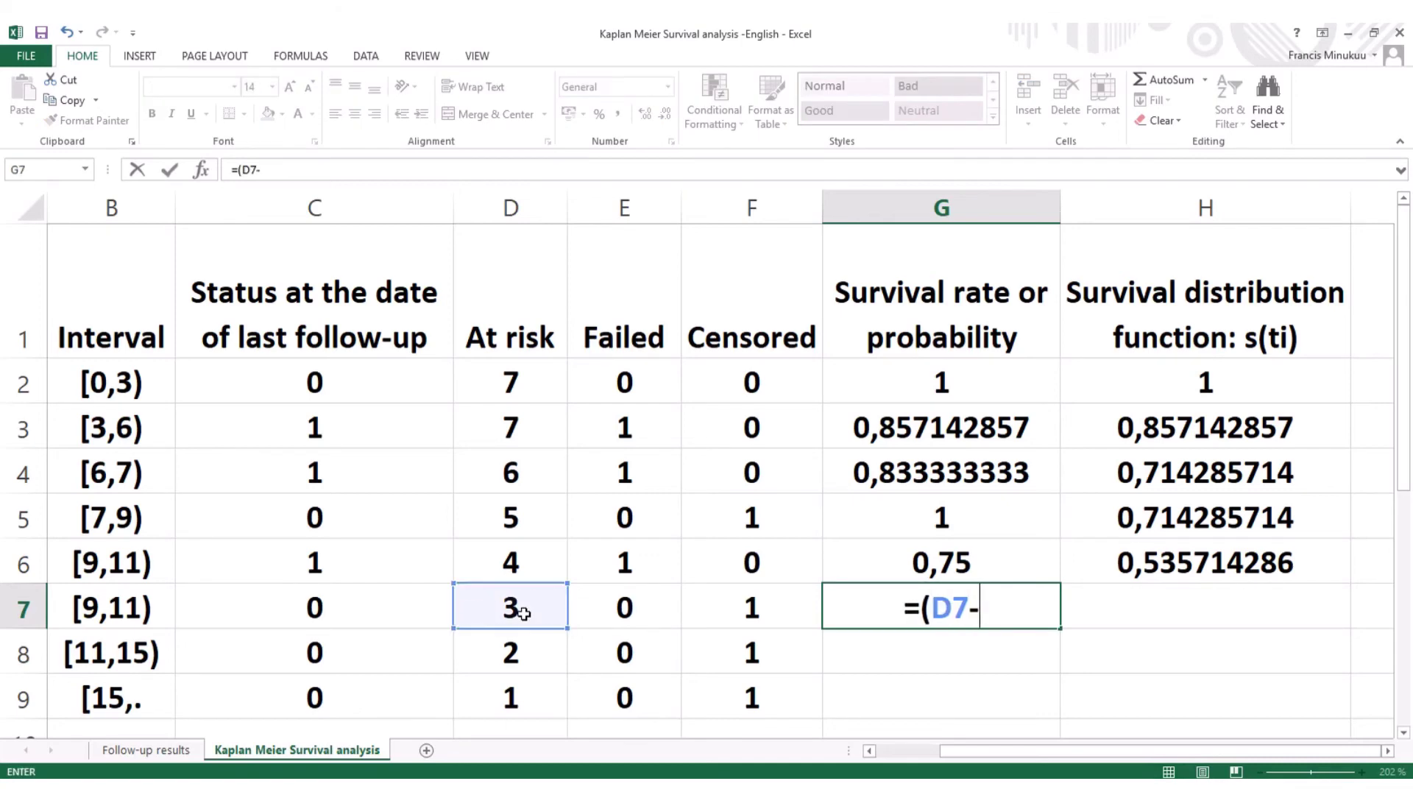
left_click(657, 613)
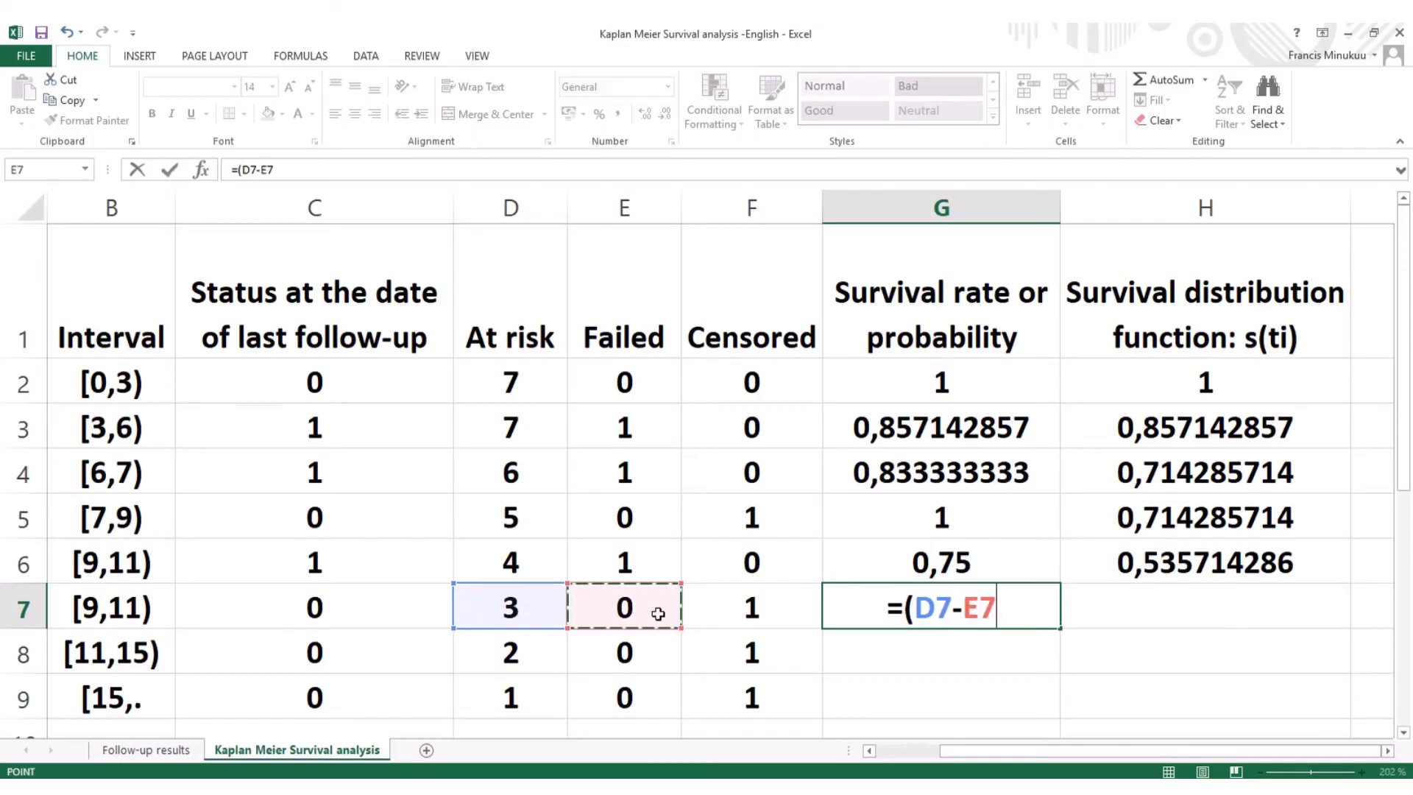
type(")/")
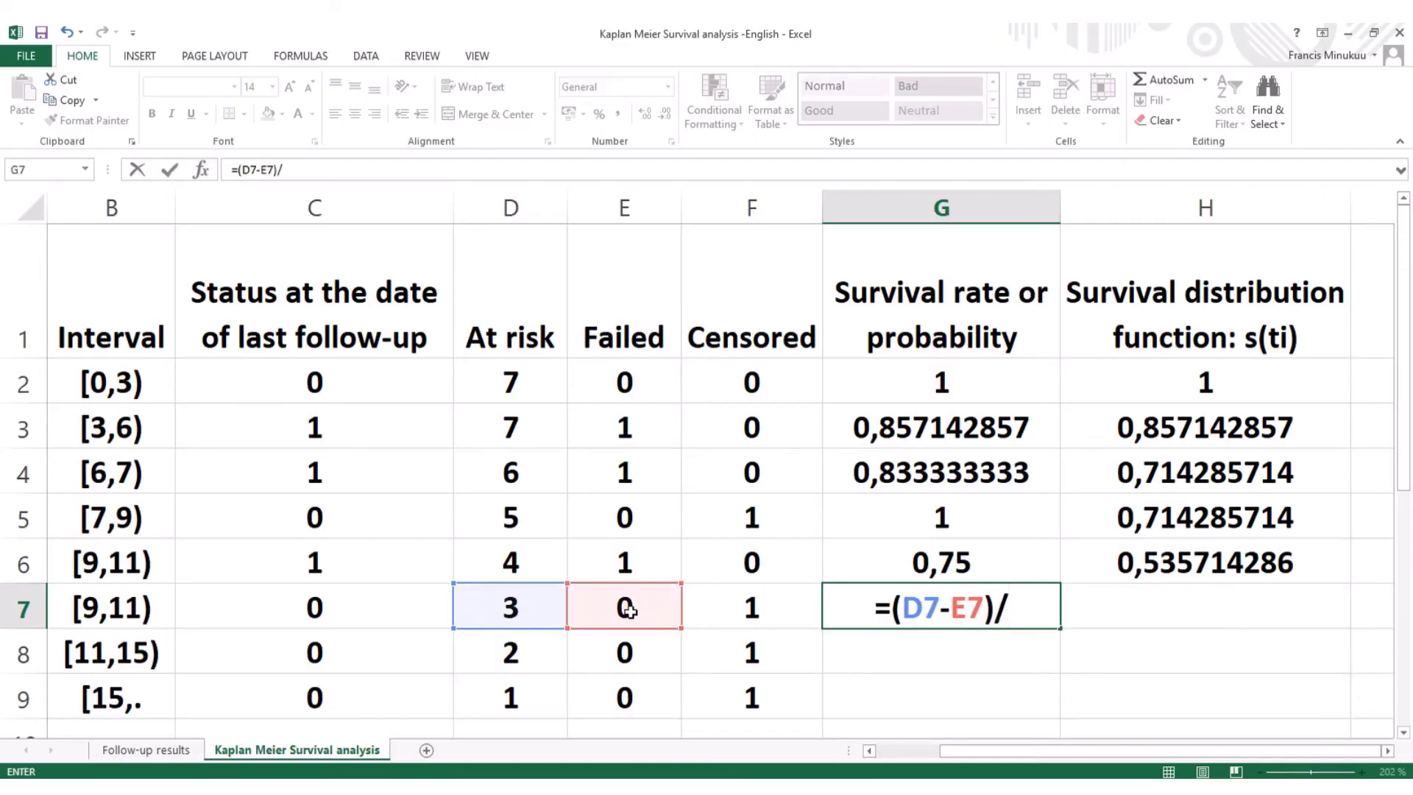
left_click(512, 613)
key("Return")
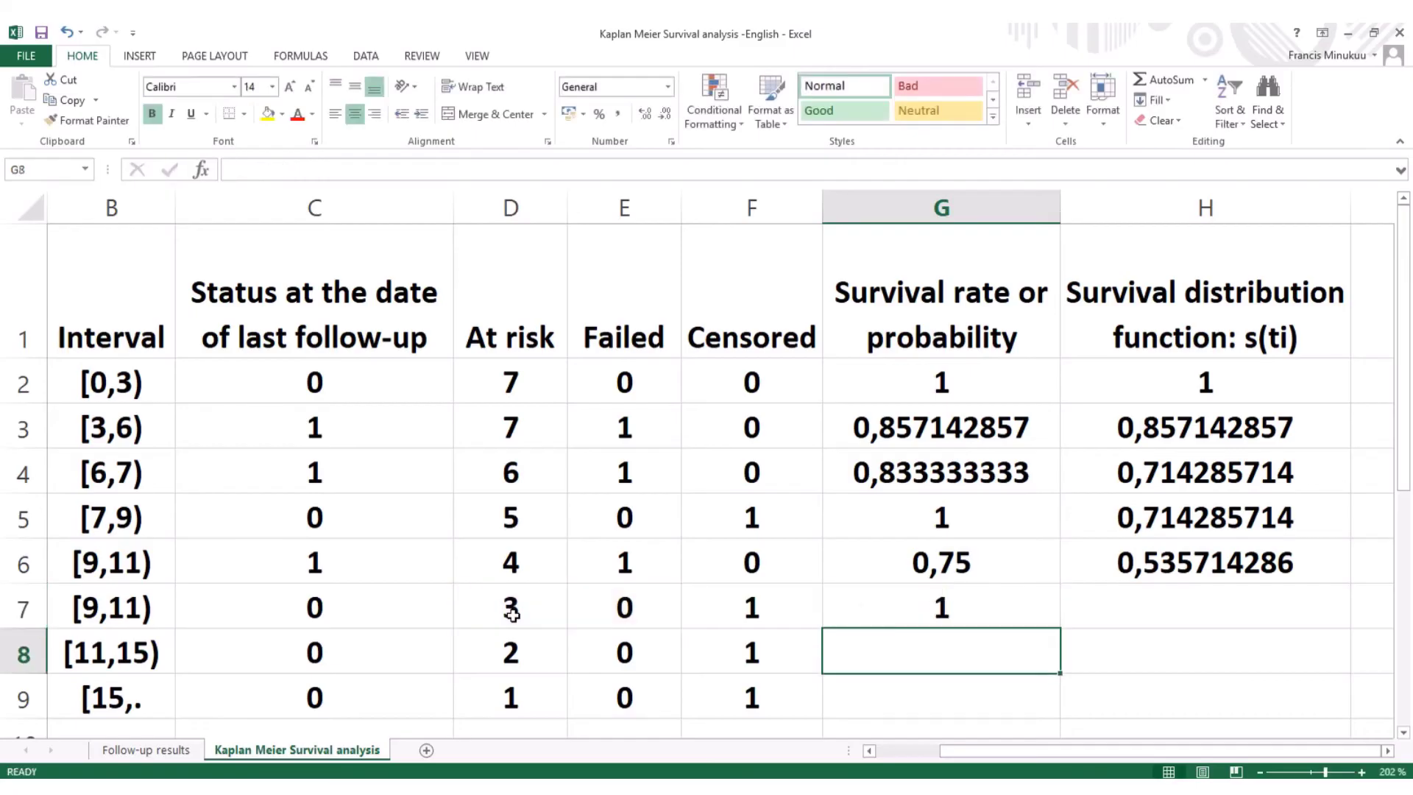
Step: Calculate the survival distribution function for the second time 9 row in H7 with the formula =H6*G7
left_click(1183, 614)
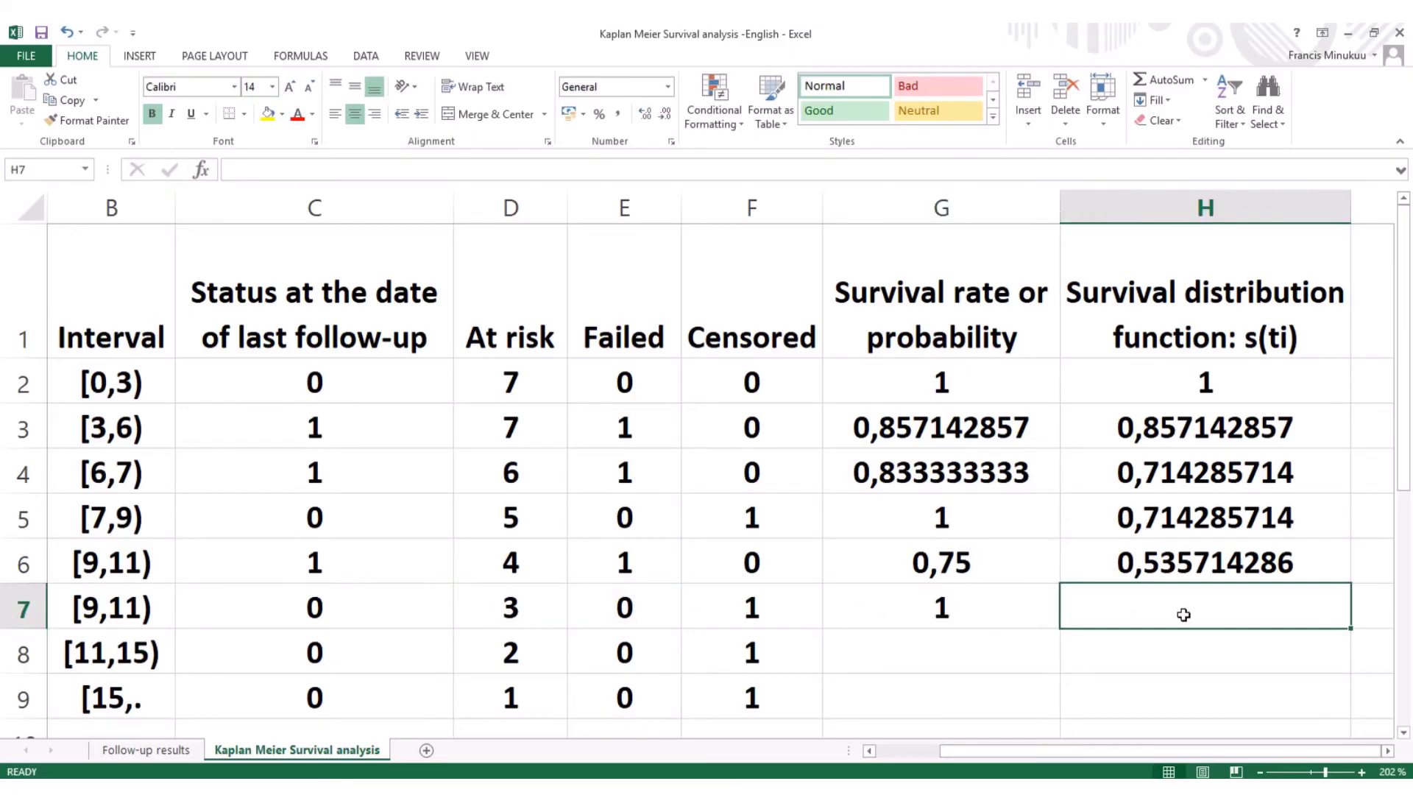
type("=")
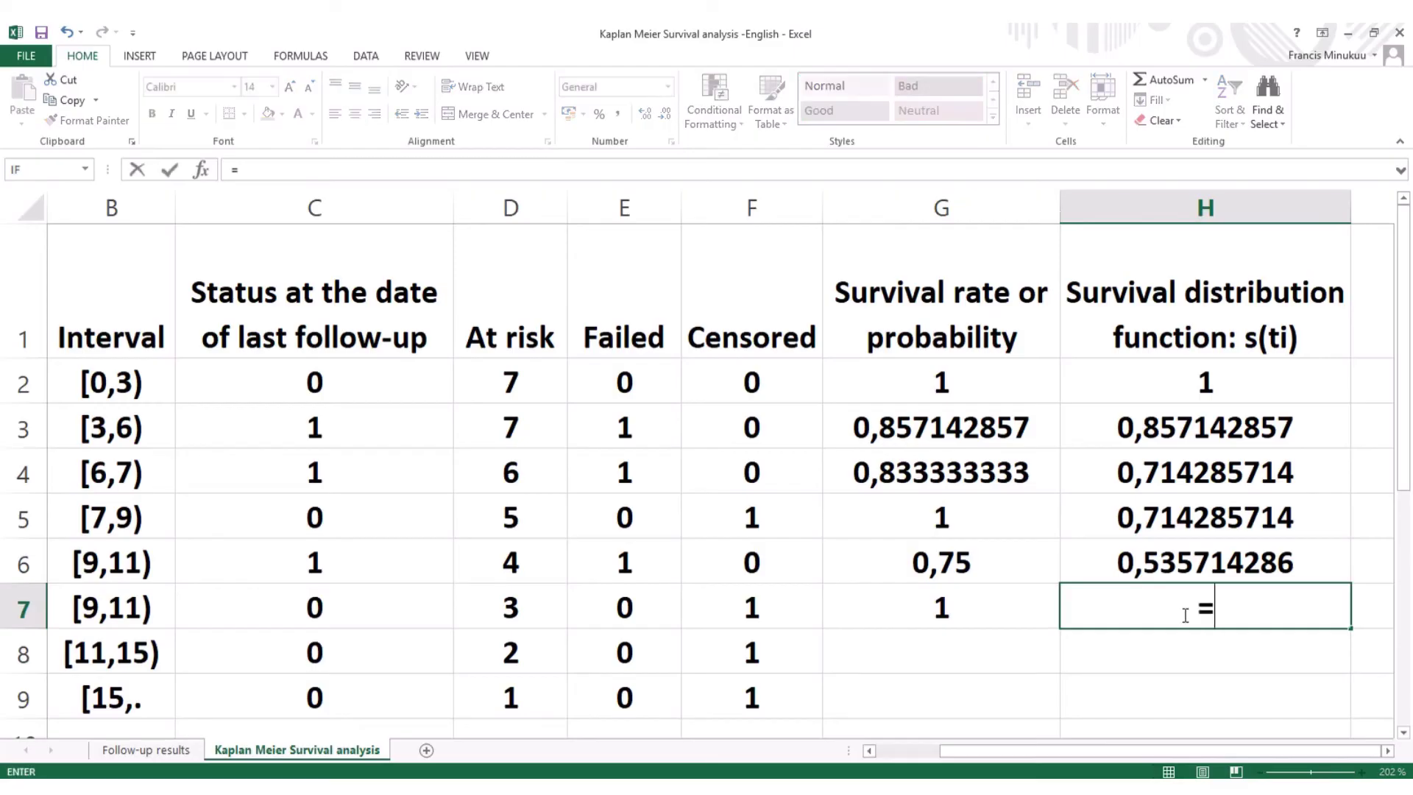
left_click(1211, 557)
type("*")
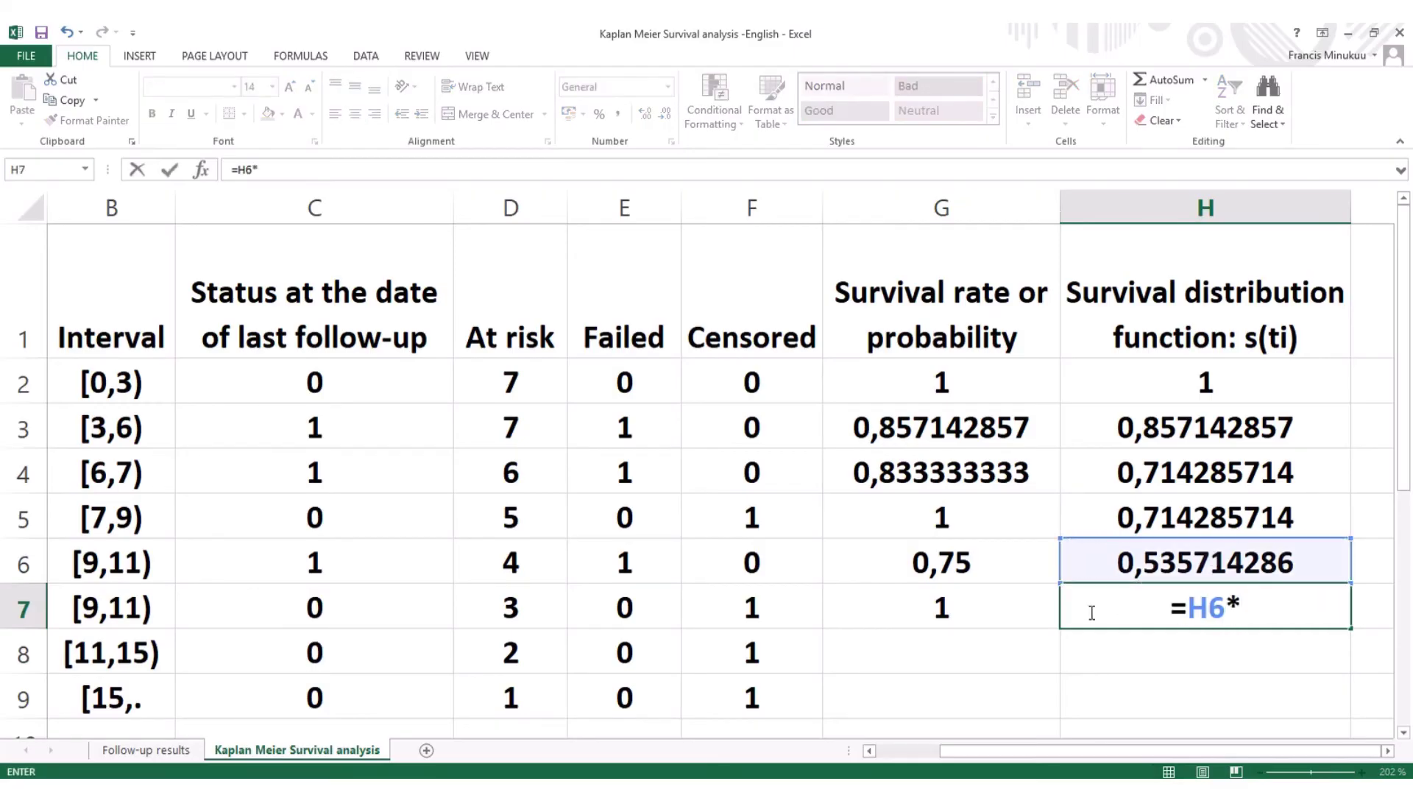
left_click(987, 608)
key("Return")
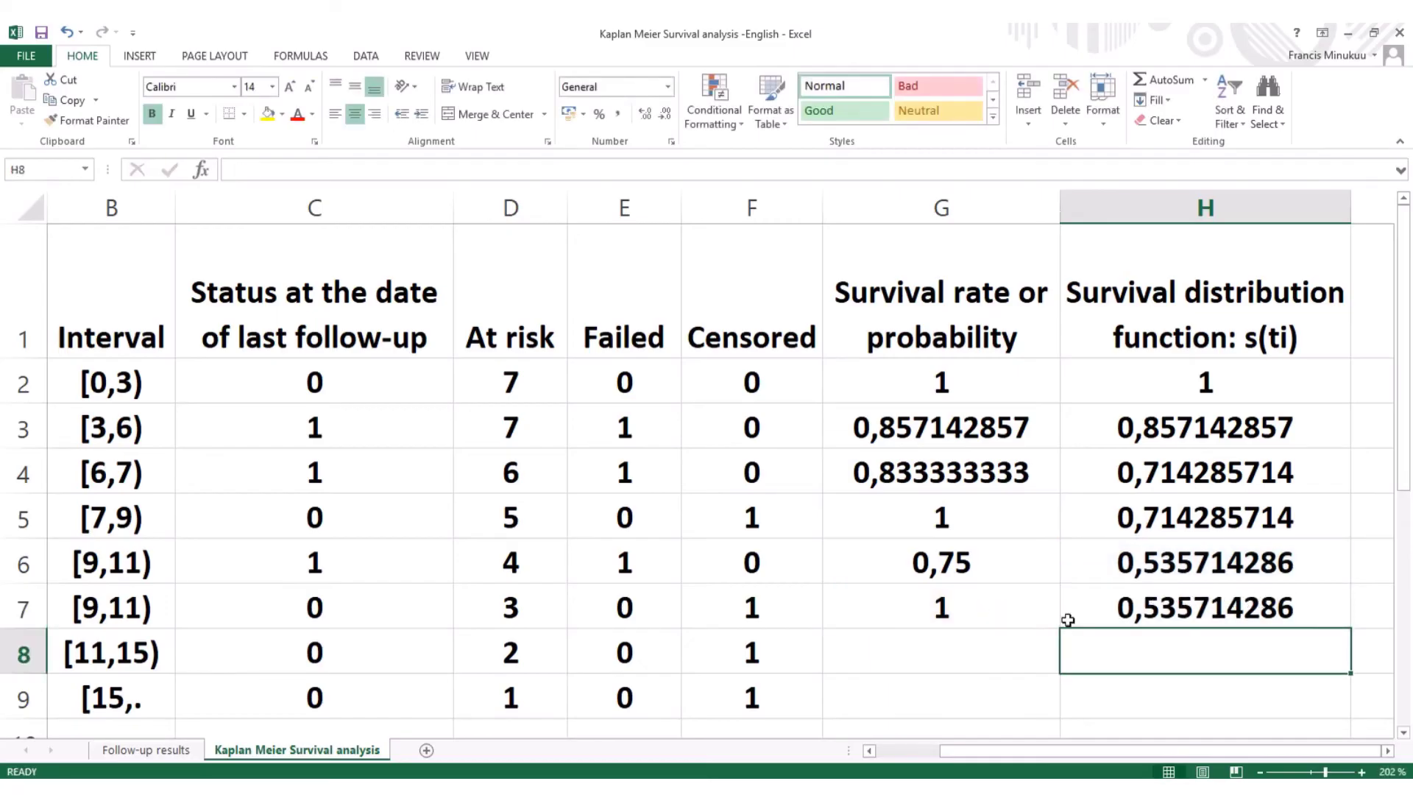
Step: Enter a survival probability of 1 in G8 for the time 11 row and calculate its distribution function in H8 with =H7*G8
left_click(977, 655)
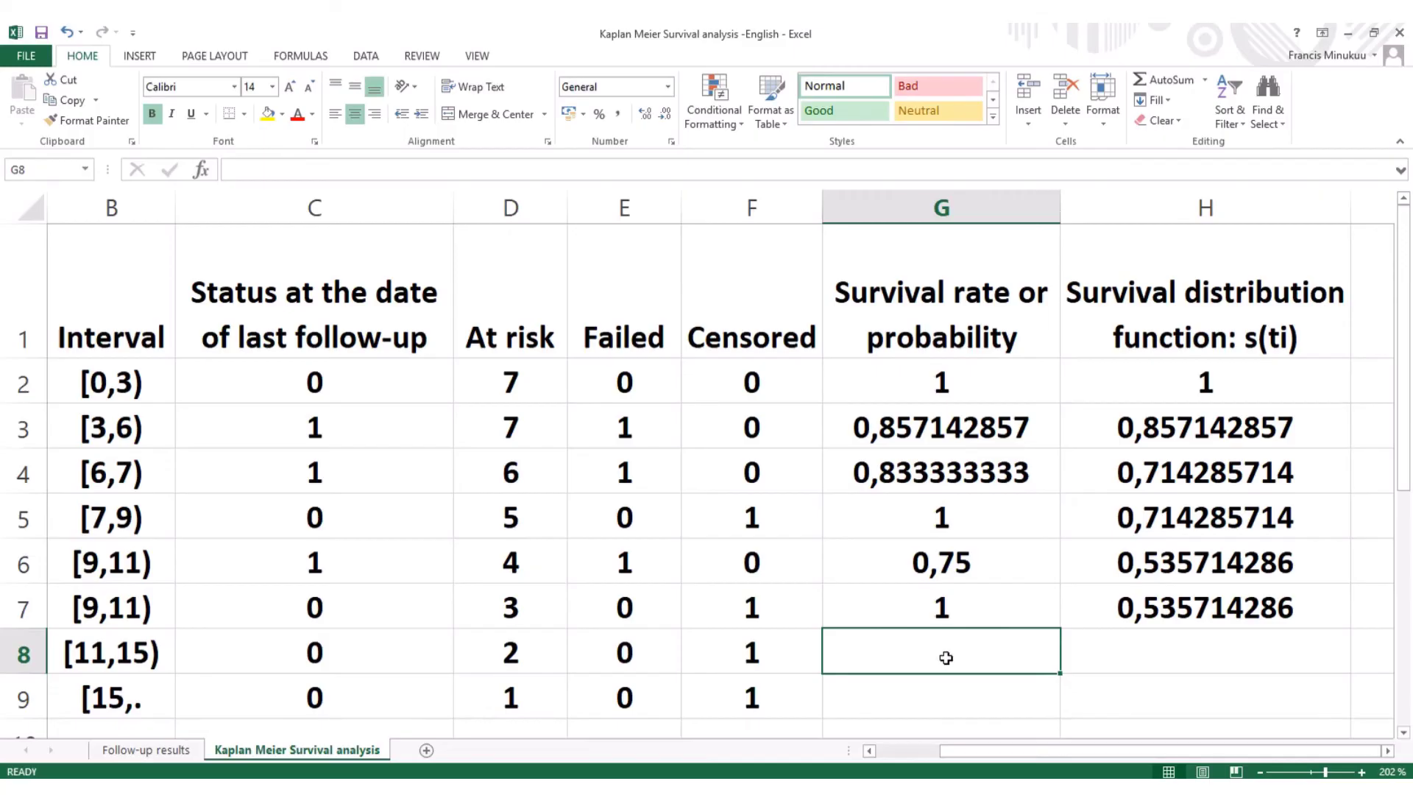
type("1")
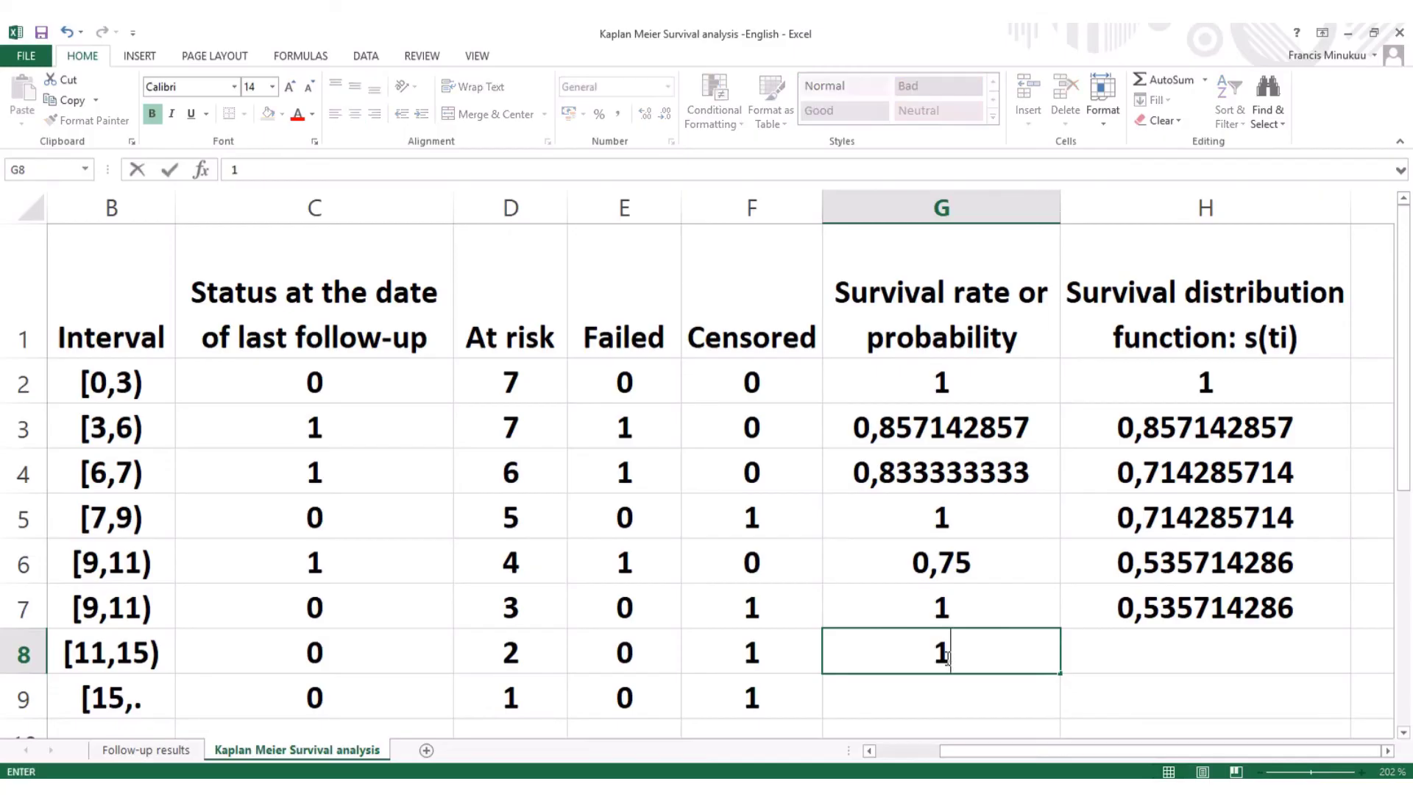
left_click(1242, 648)
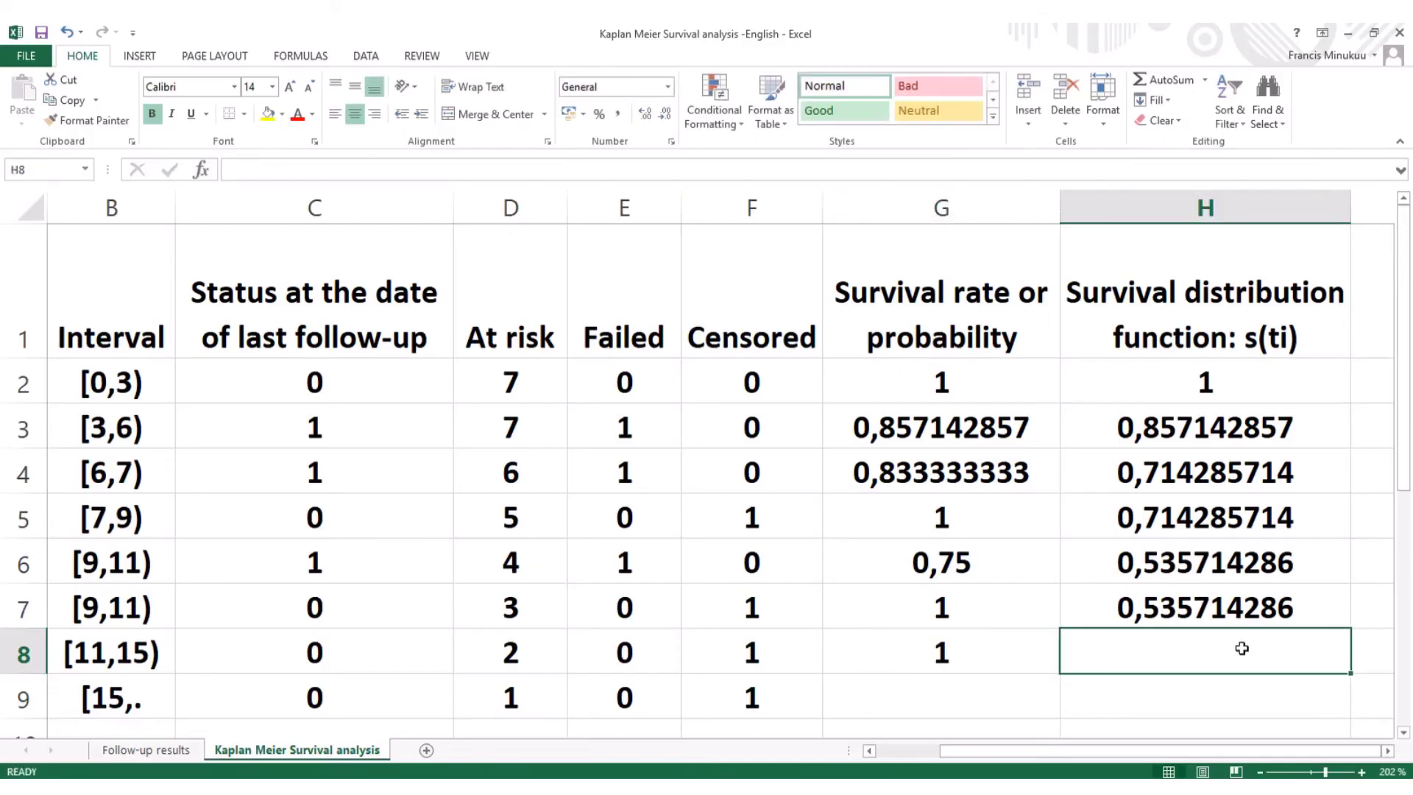
type("=")
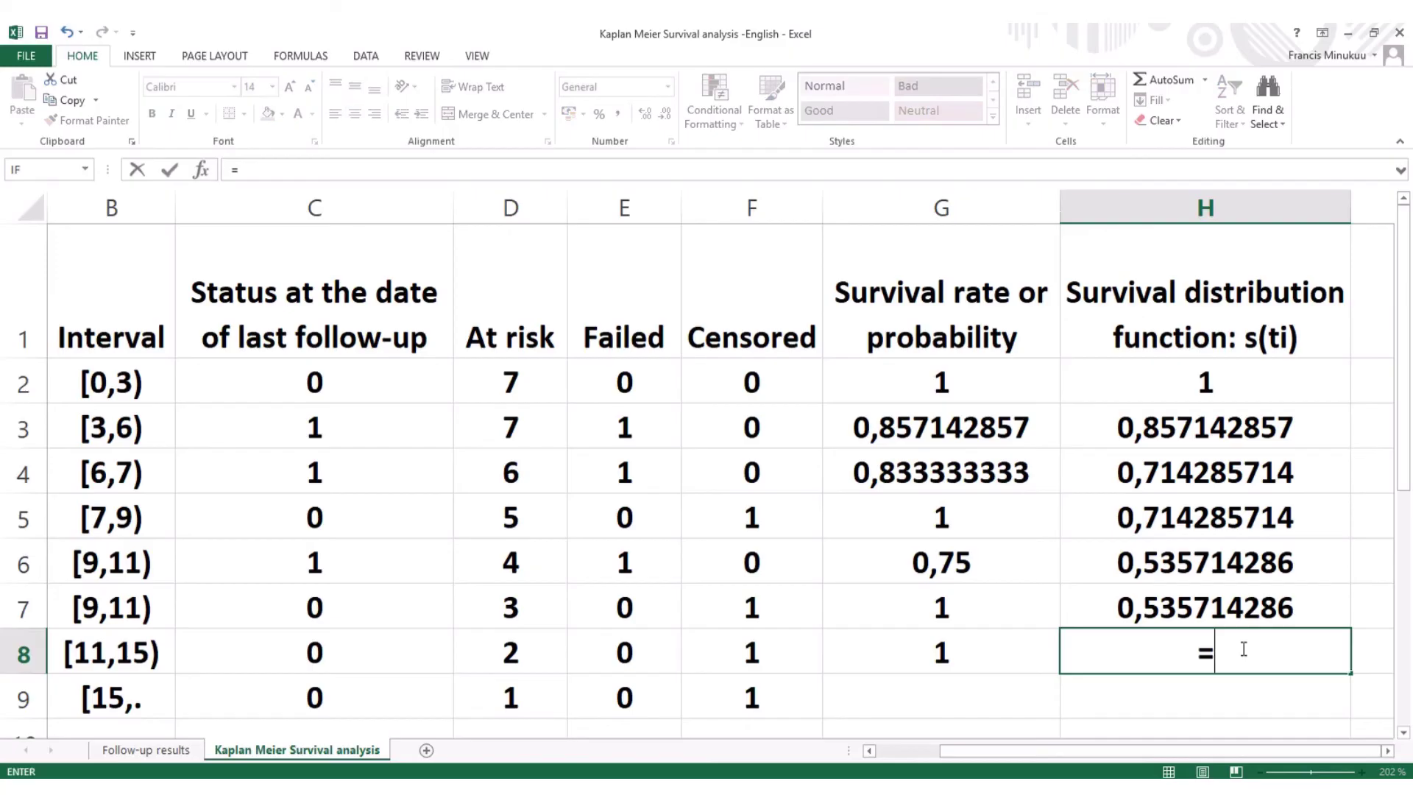
left_click(1238, 607)
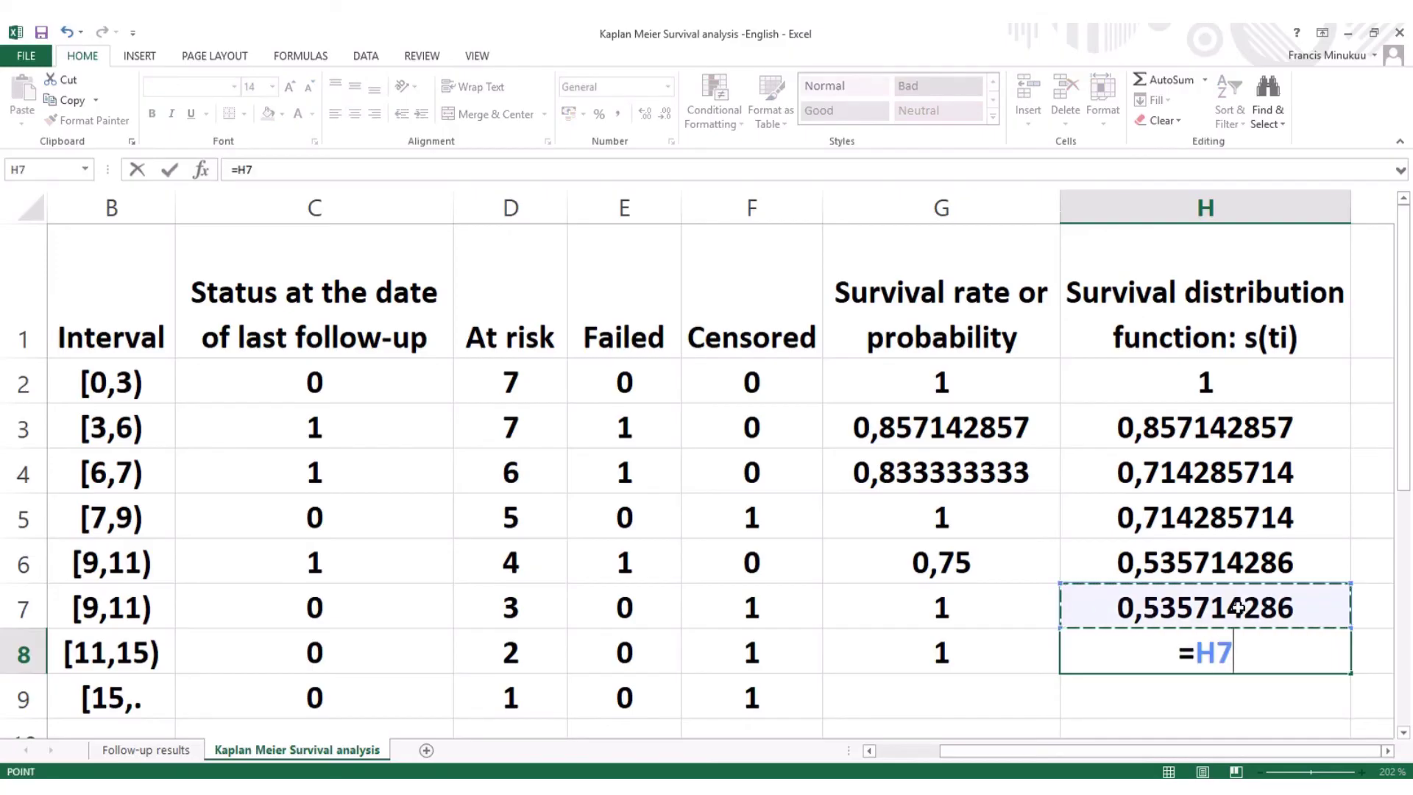
type("*")
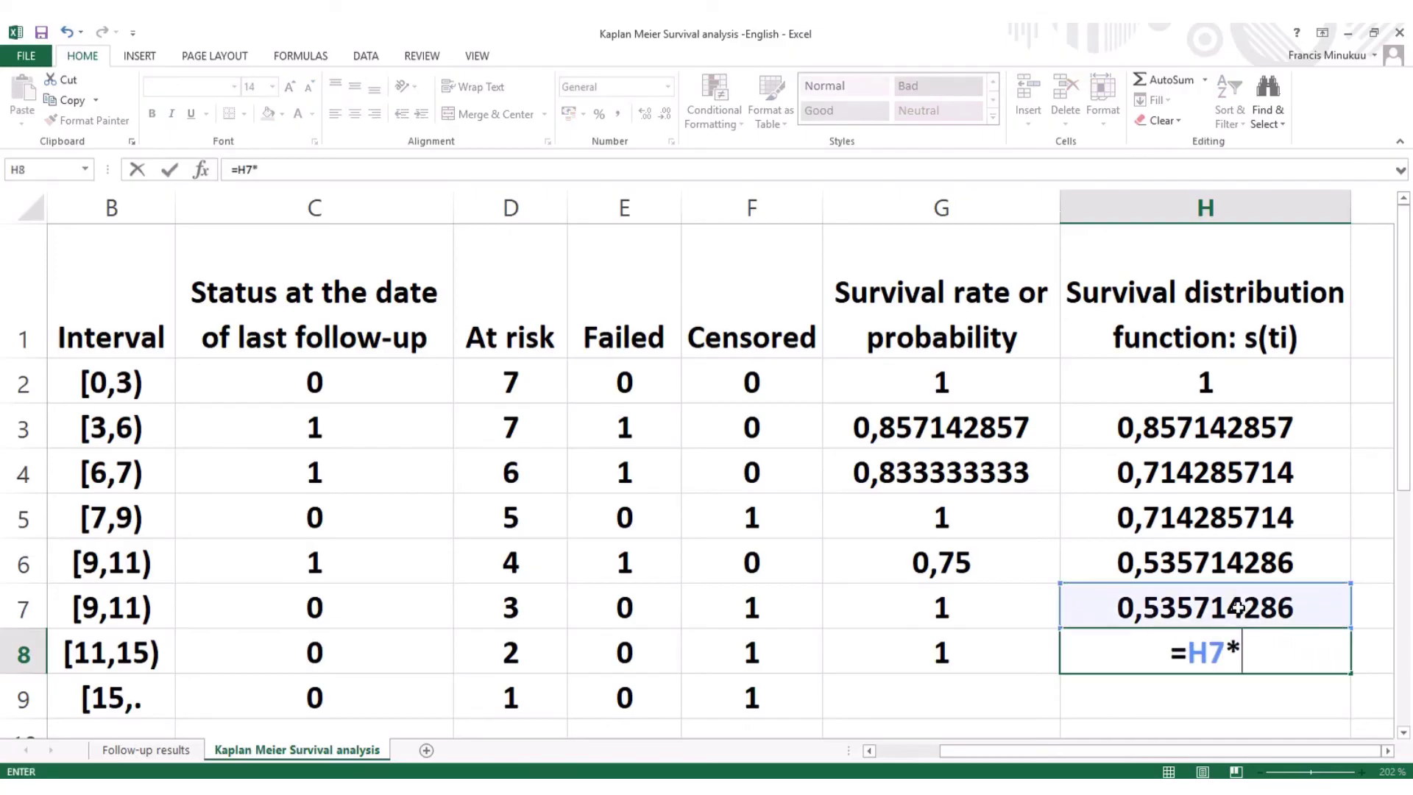
left_click(1002, 652)
key("Return")
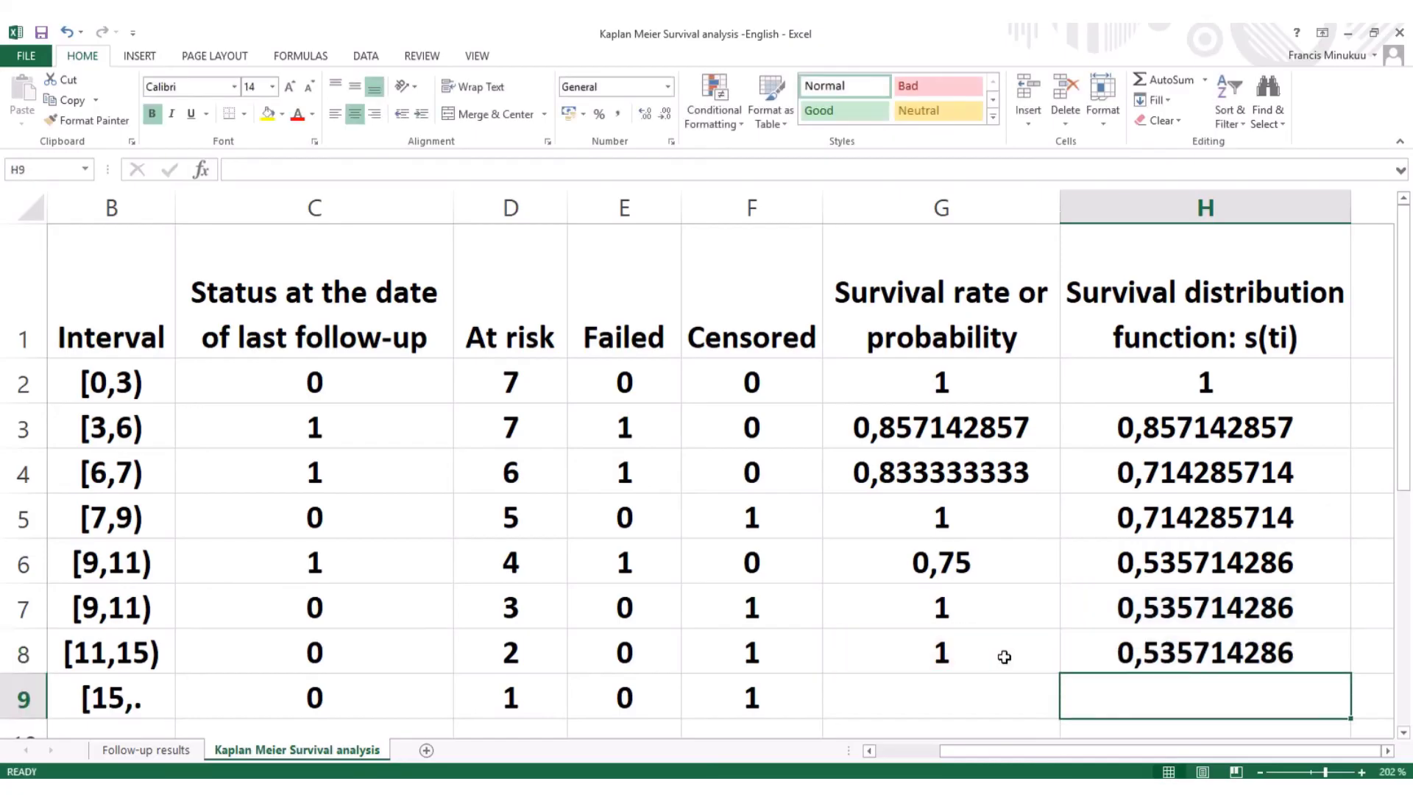
Step: Enter a survival probability of 1 in G9 for the time 15 row and calculate its distribution function in H9 with =H8*G9
left_click(976, 702)
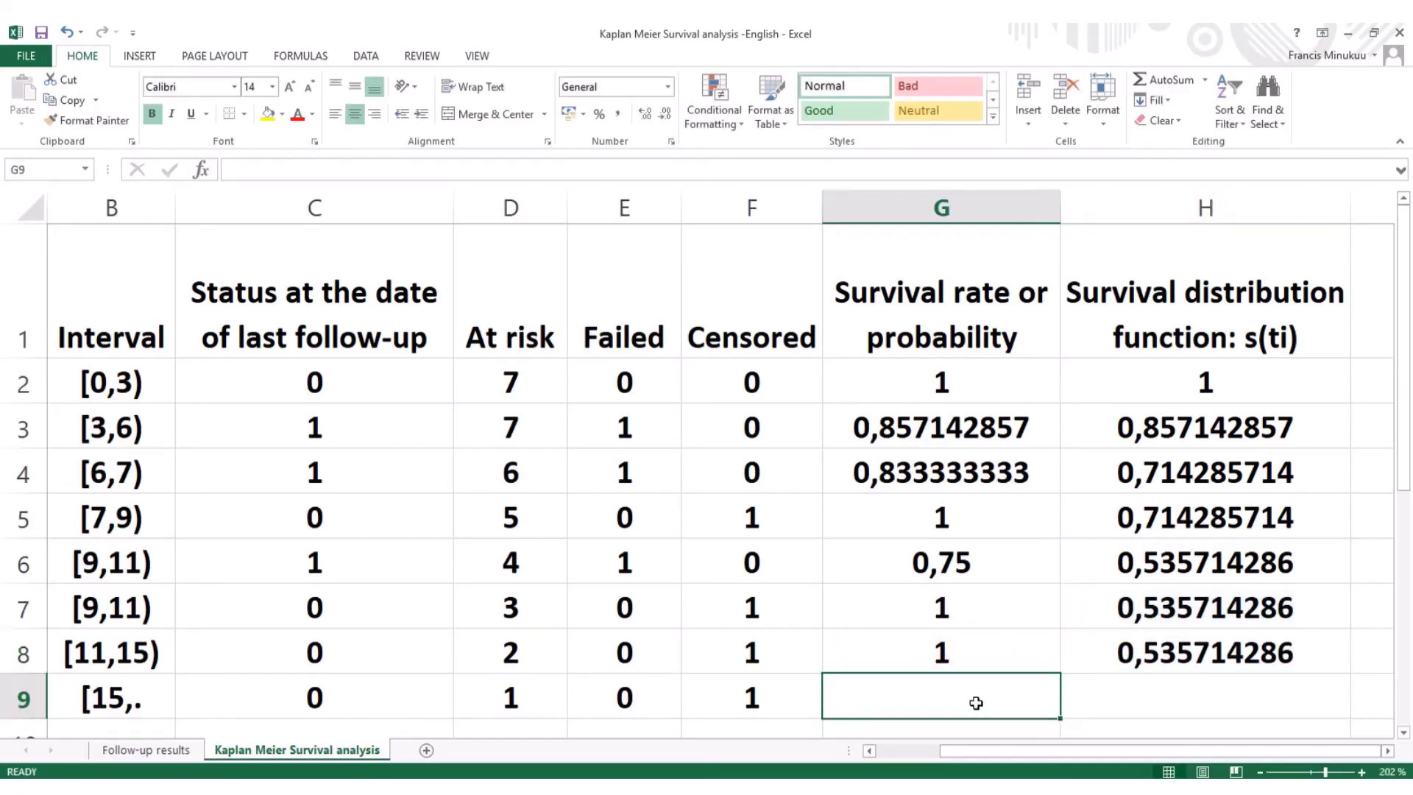
type("1")
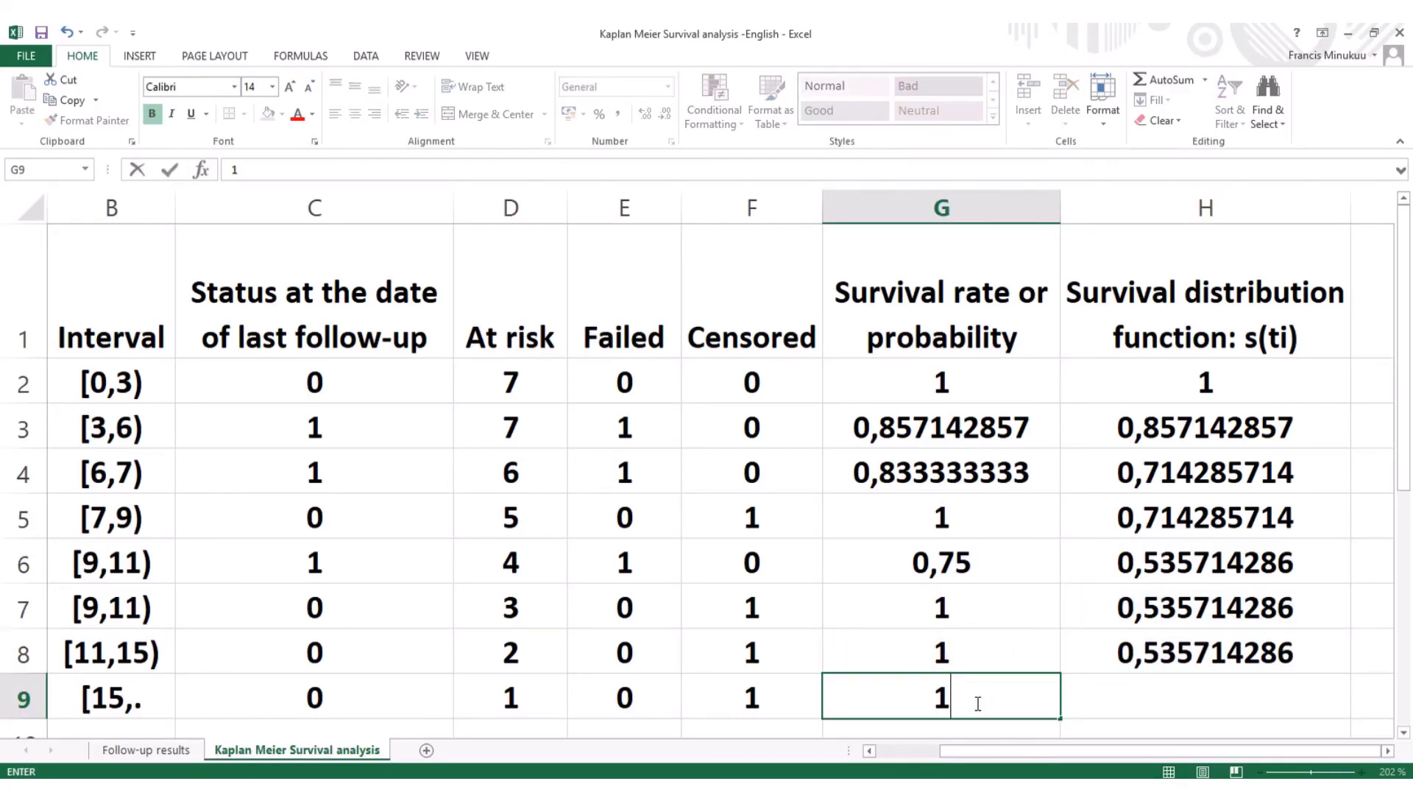
left_click(1196, 684)
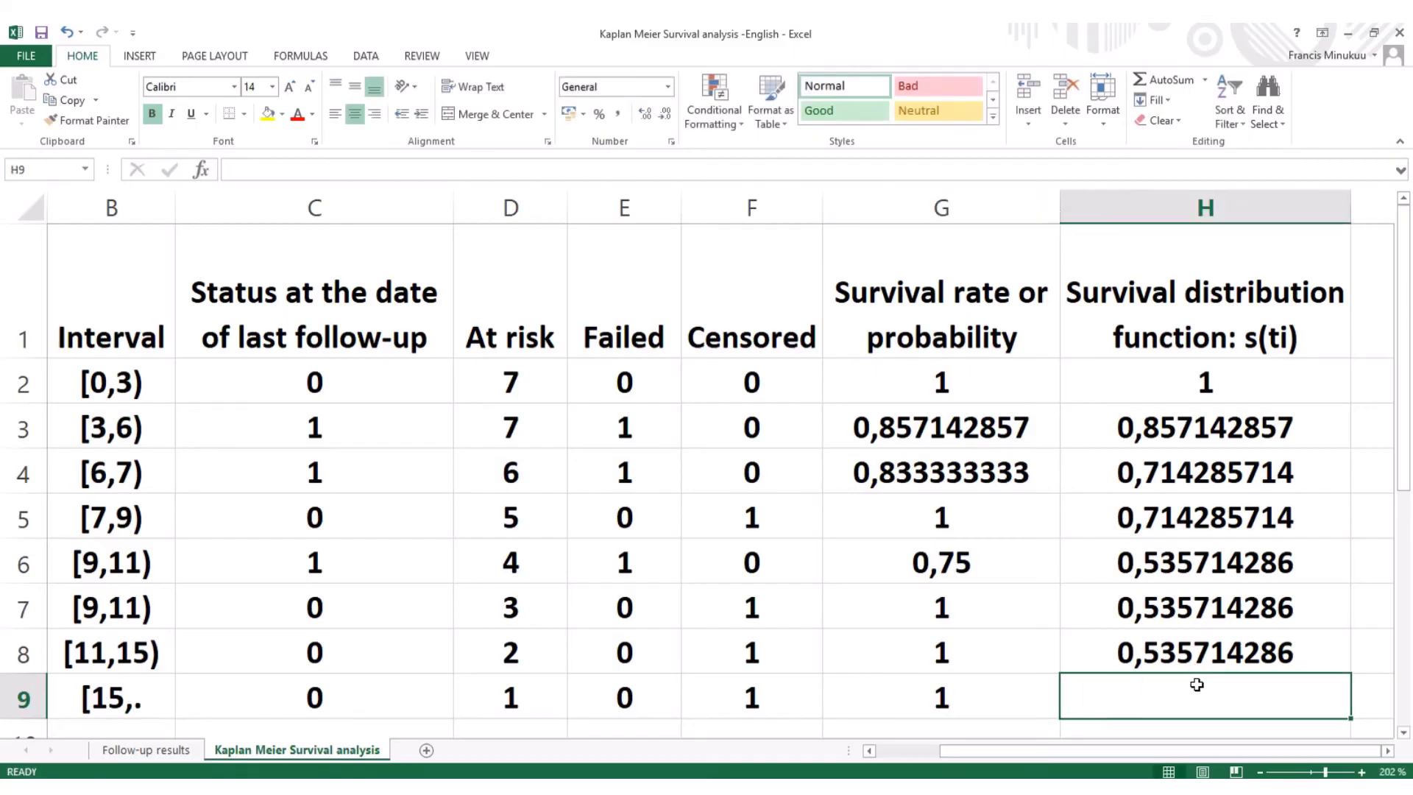
type("=")
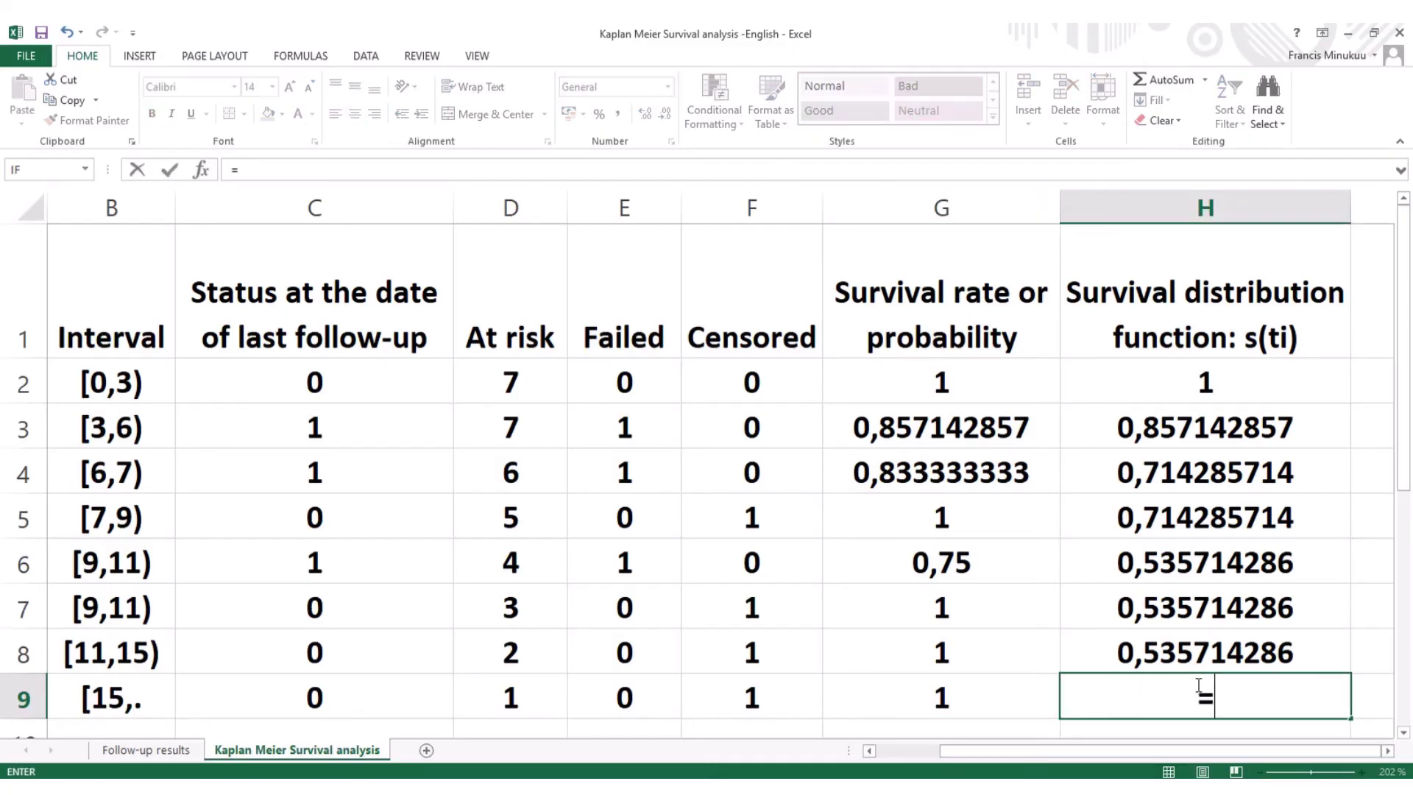
left_click(1253, 652)
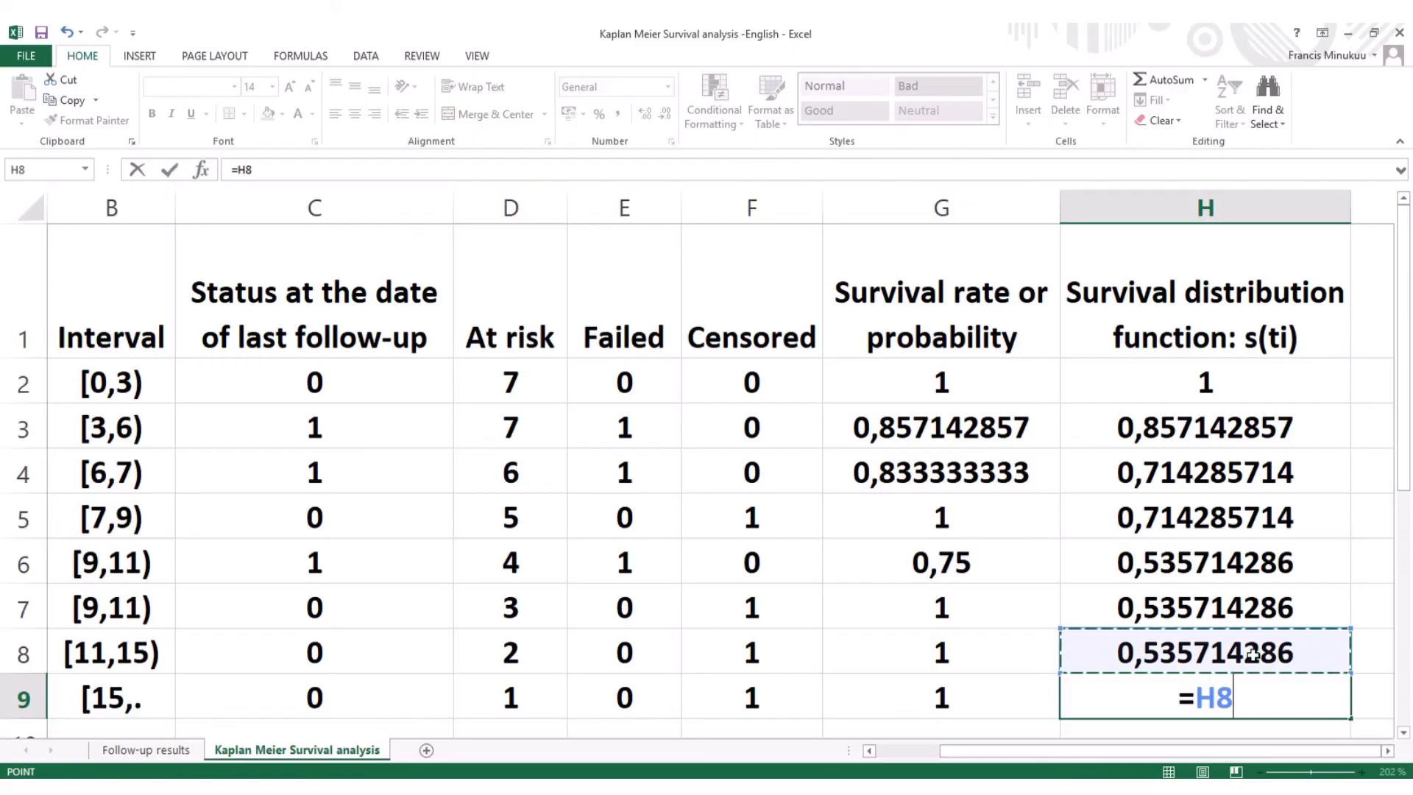
type("*")
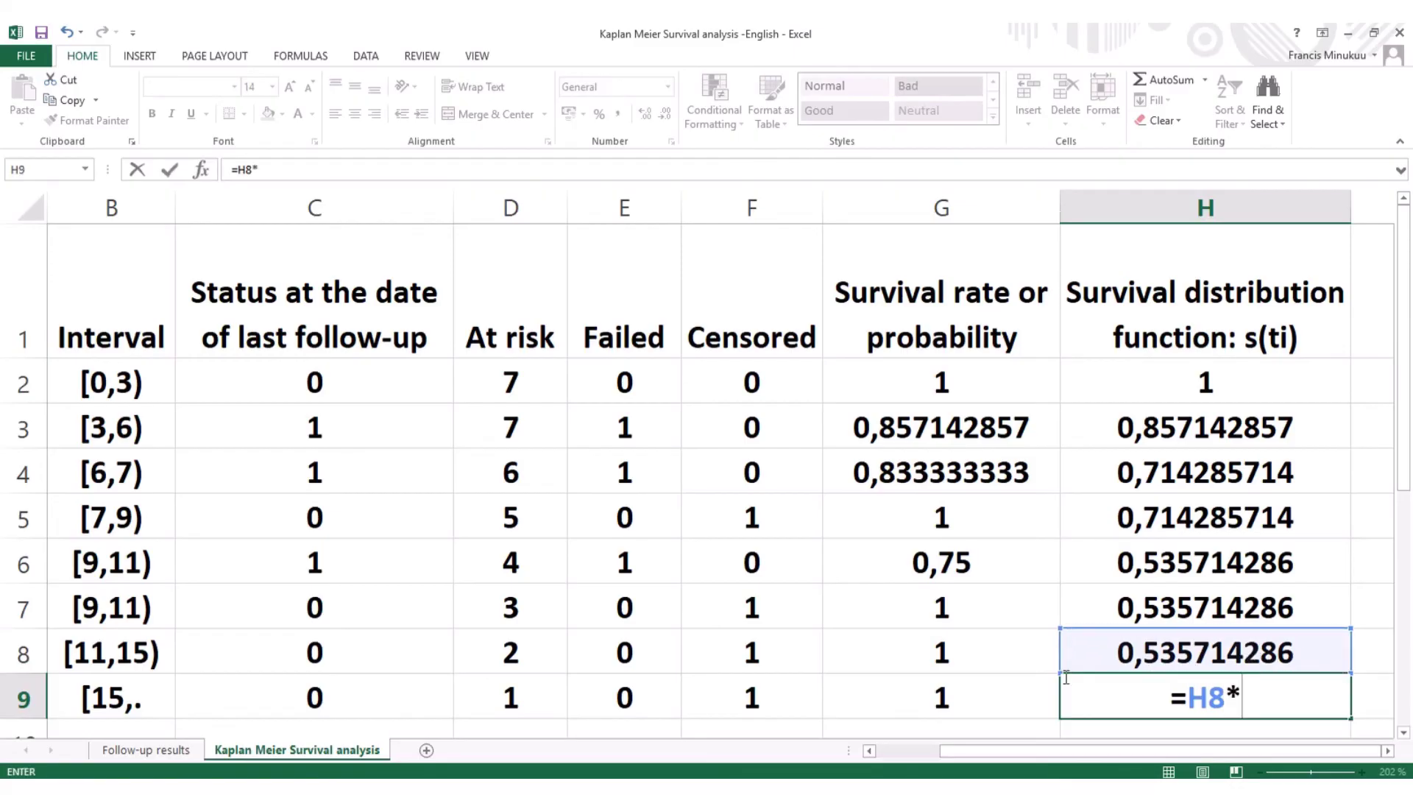
left_click(968, 703)
key("Return")
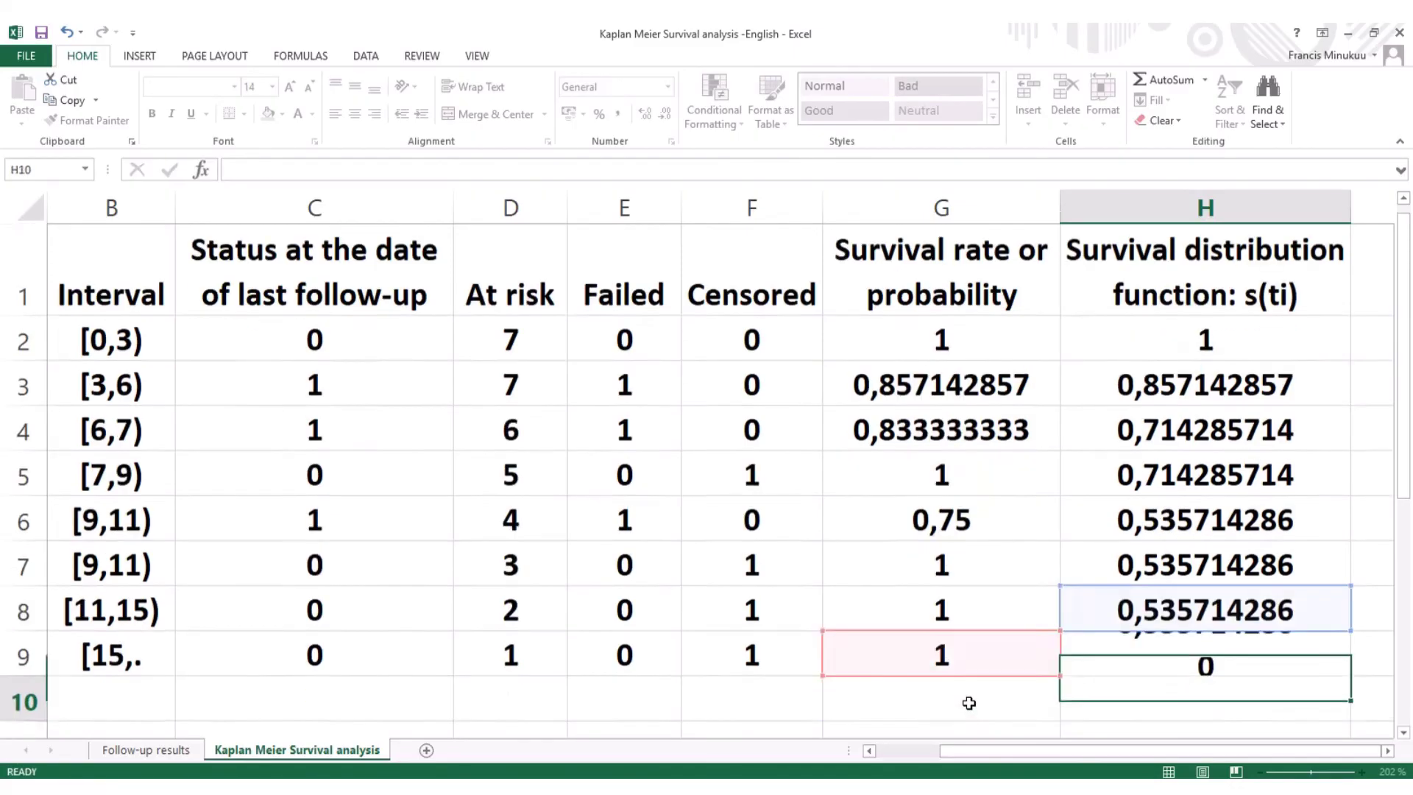
Step: Review the survival table's columns from Time to Survival distribution function, including the status, at-risk, failed and censored entries
left_click_drag(986, 750, 821, 757)
scroll(624, 472, "up", 1)
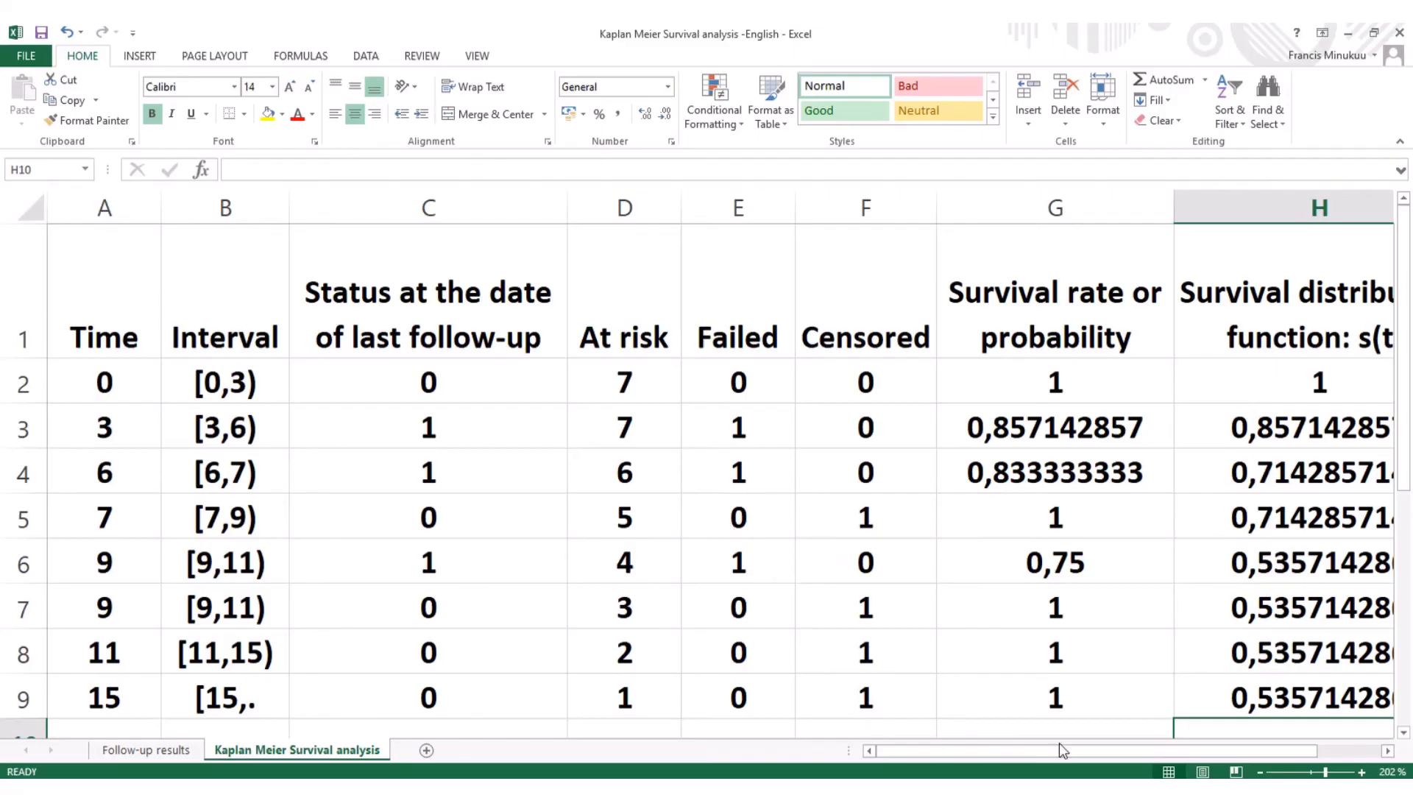
left_click_drag(1040, 749, 1102, 755)
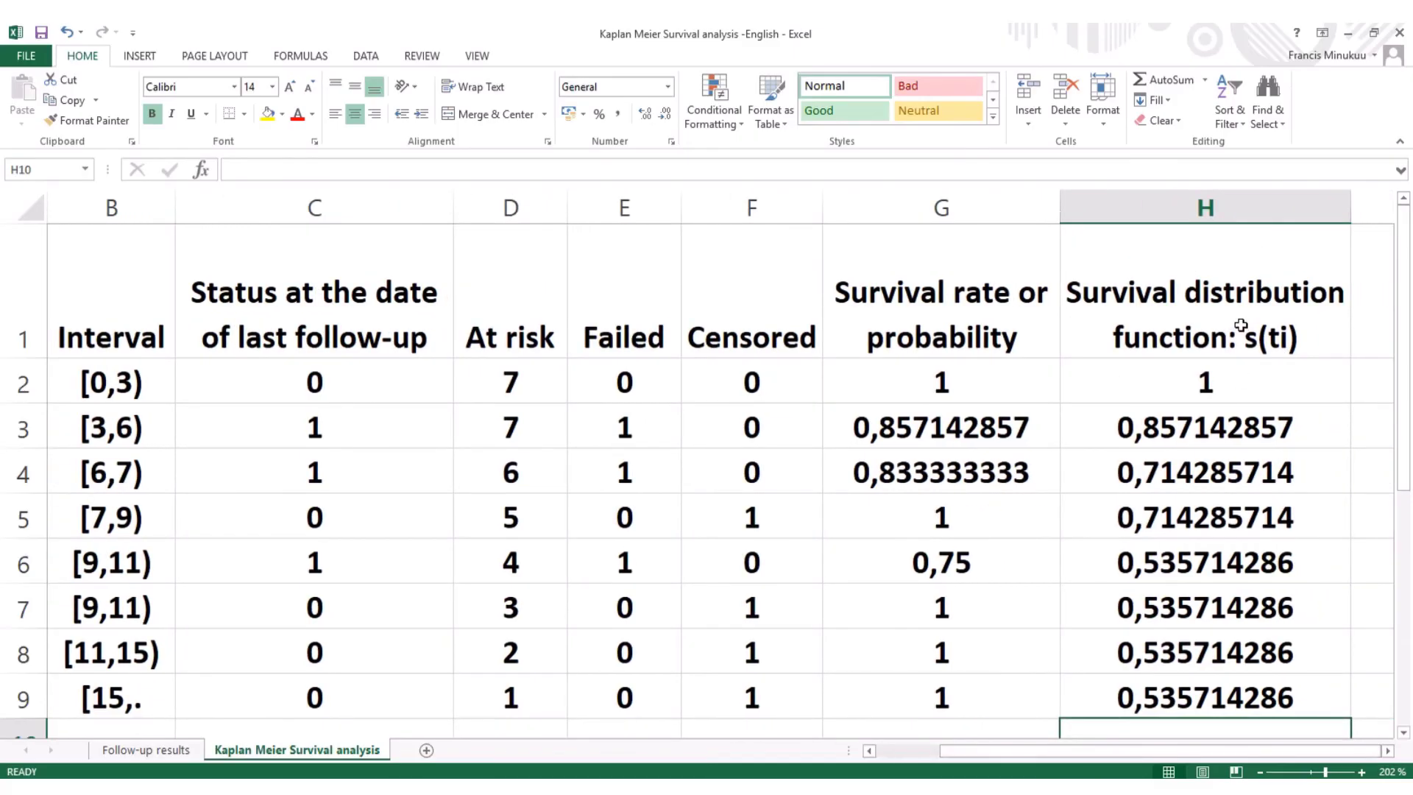
left_click_drag(1062, 747, 921, 756)
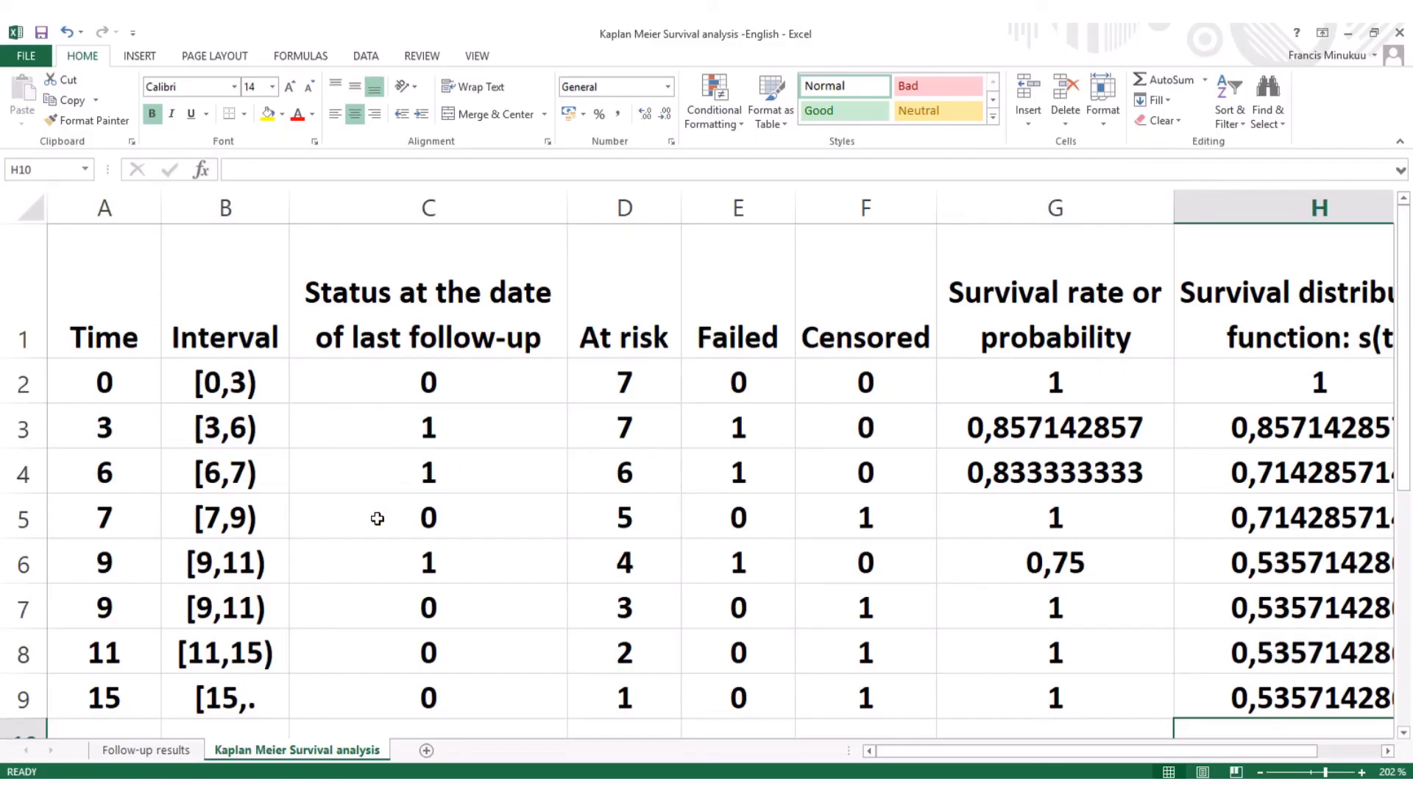
left_click(266, 564)
left_click(469, 425)
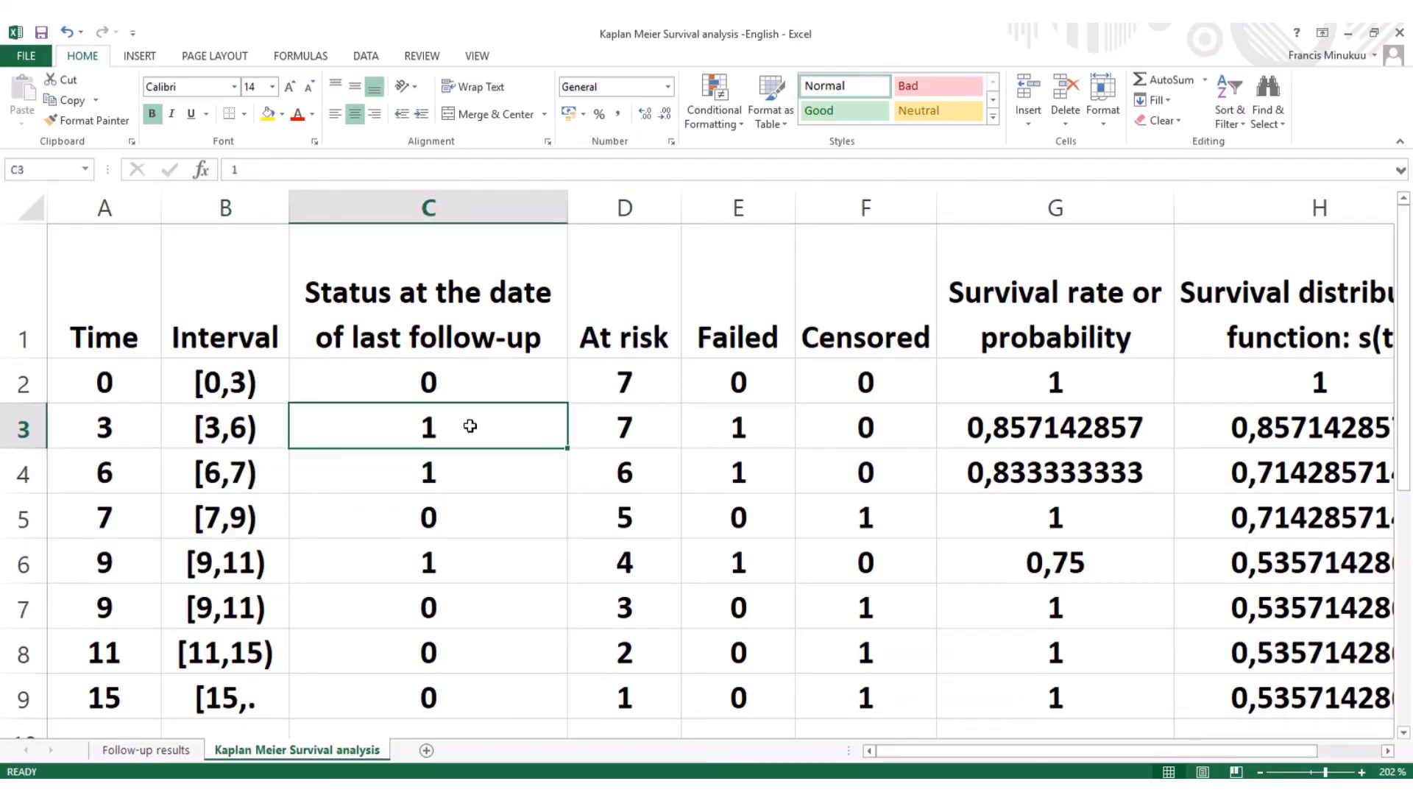
left_click(263, 310)
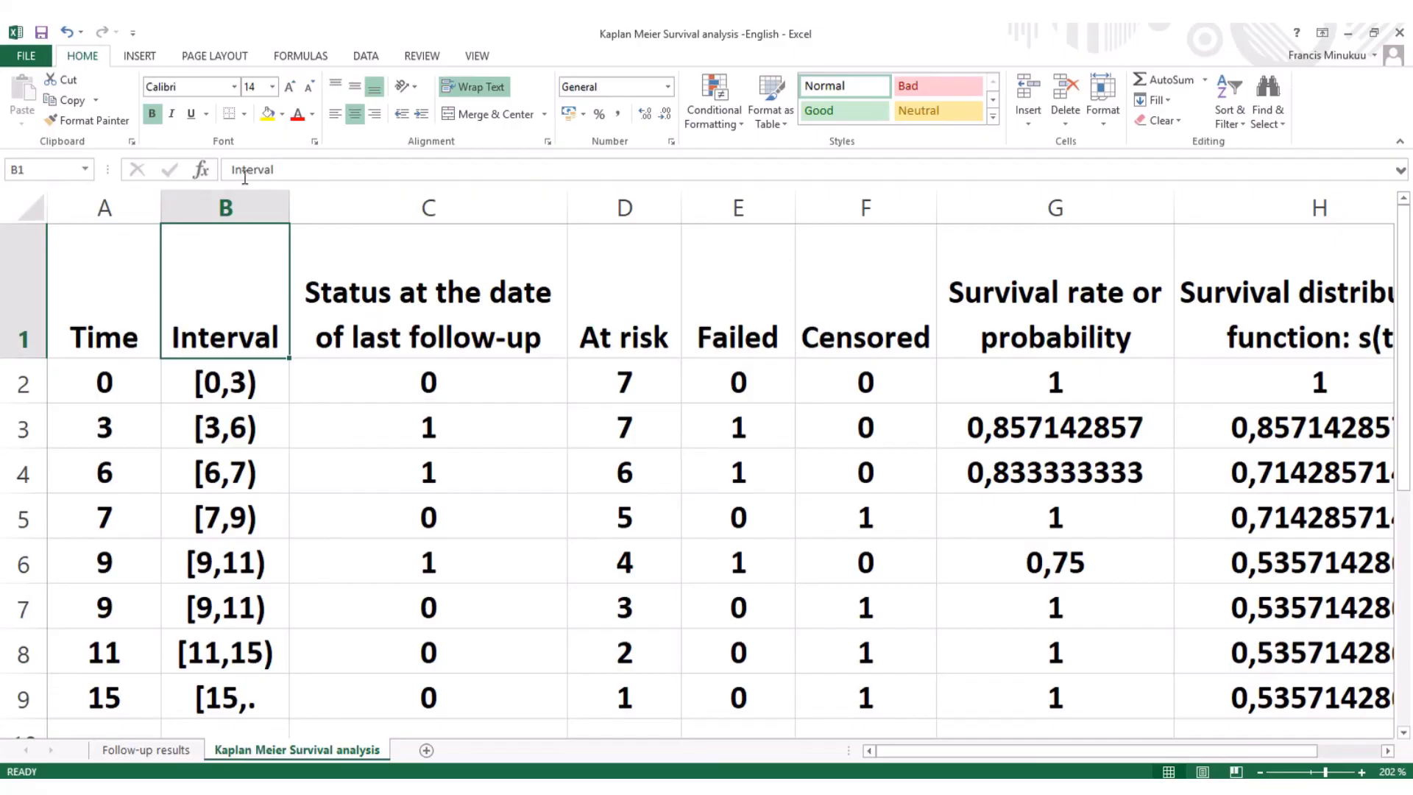
left_click(378, 340)
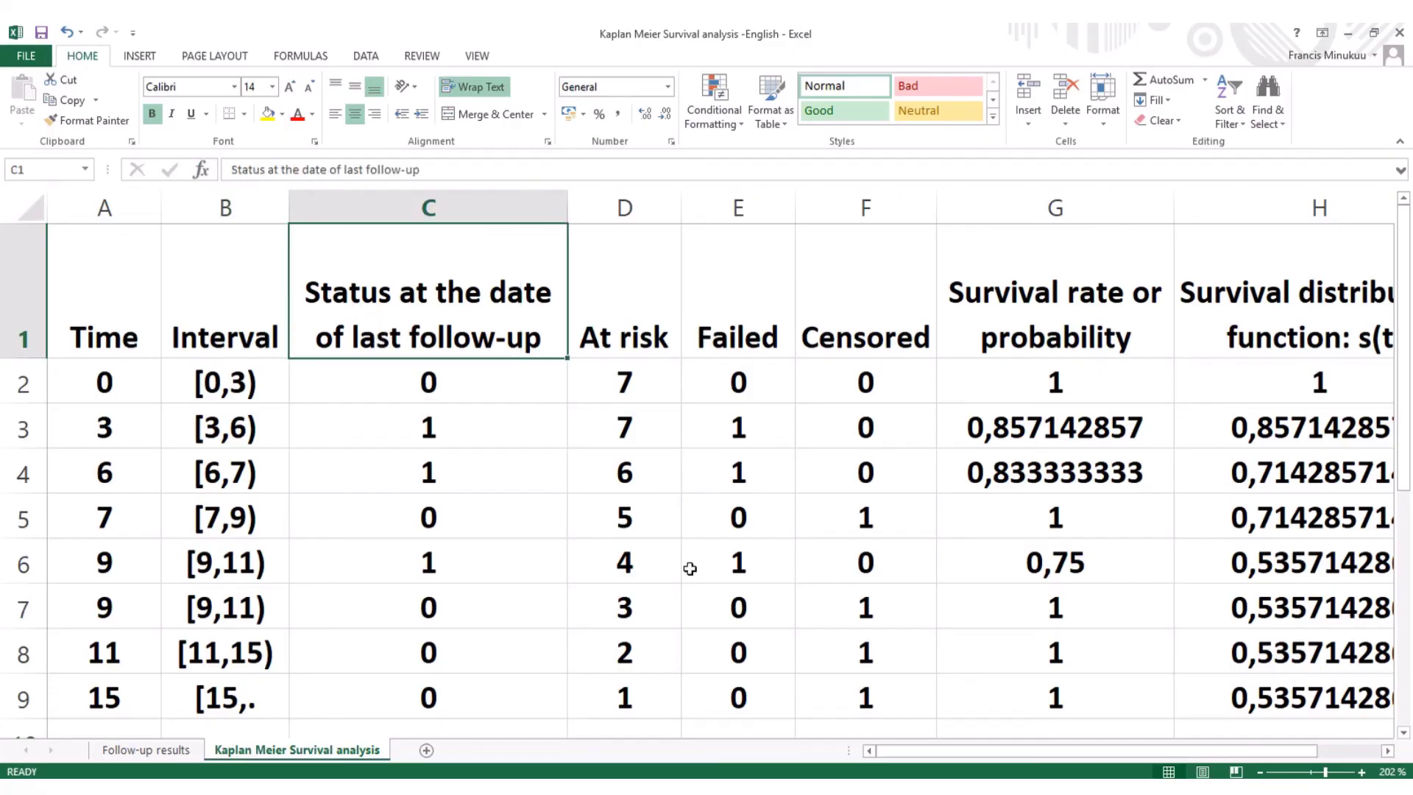
left_click(720, 609)
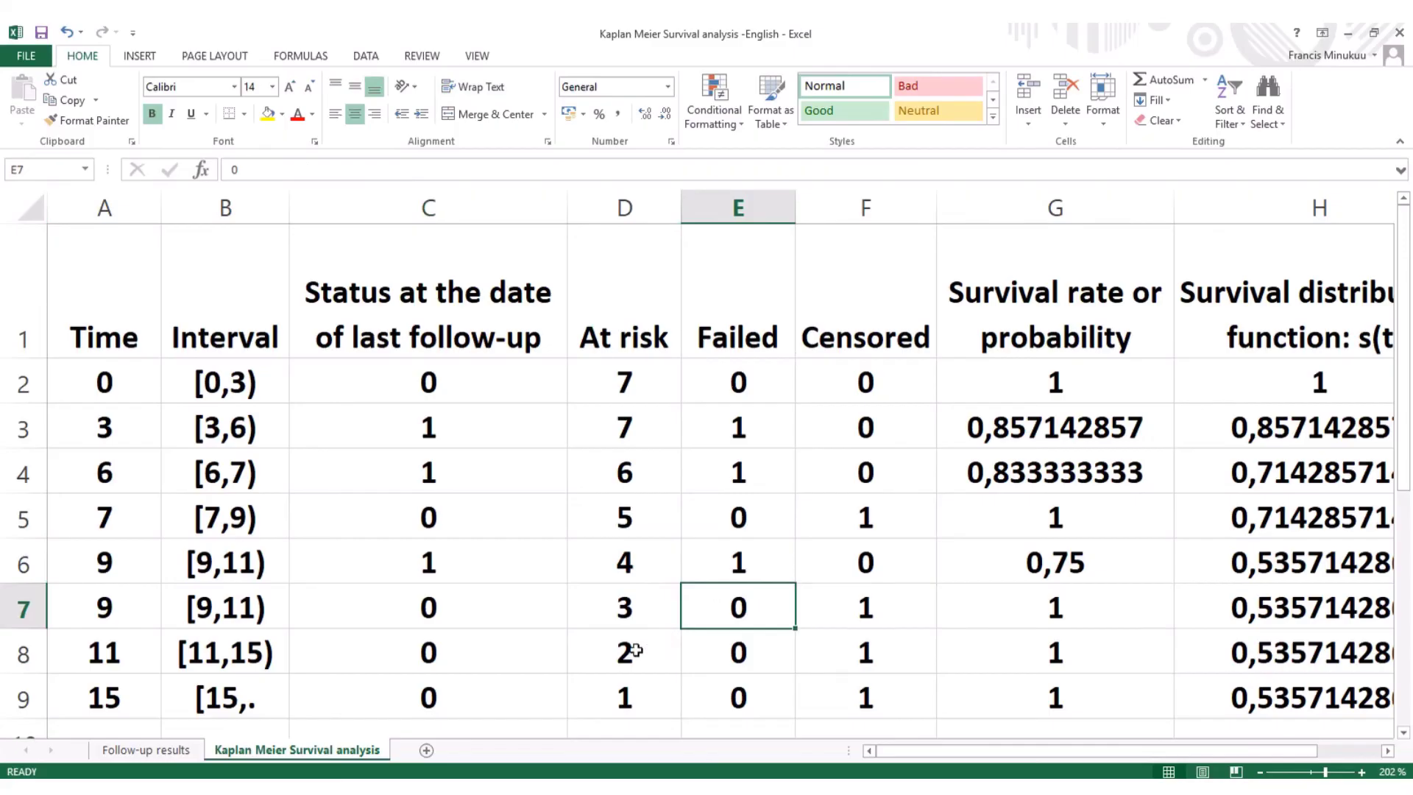
left_click(553, 663)
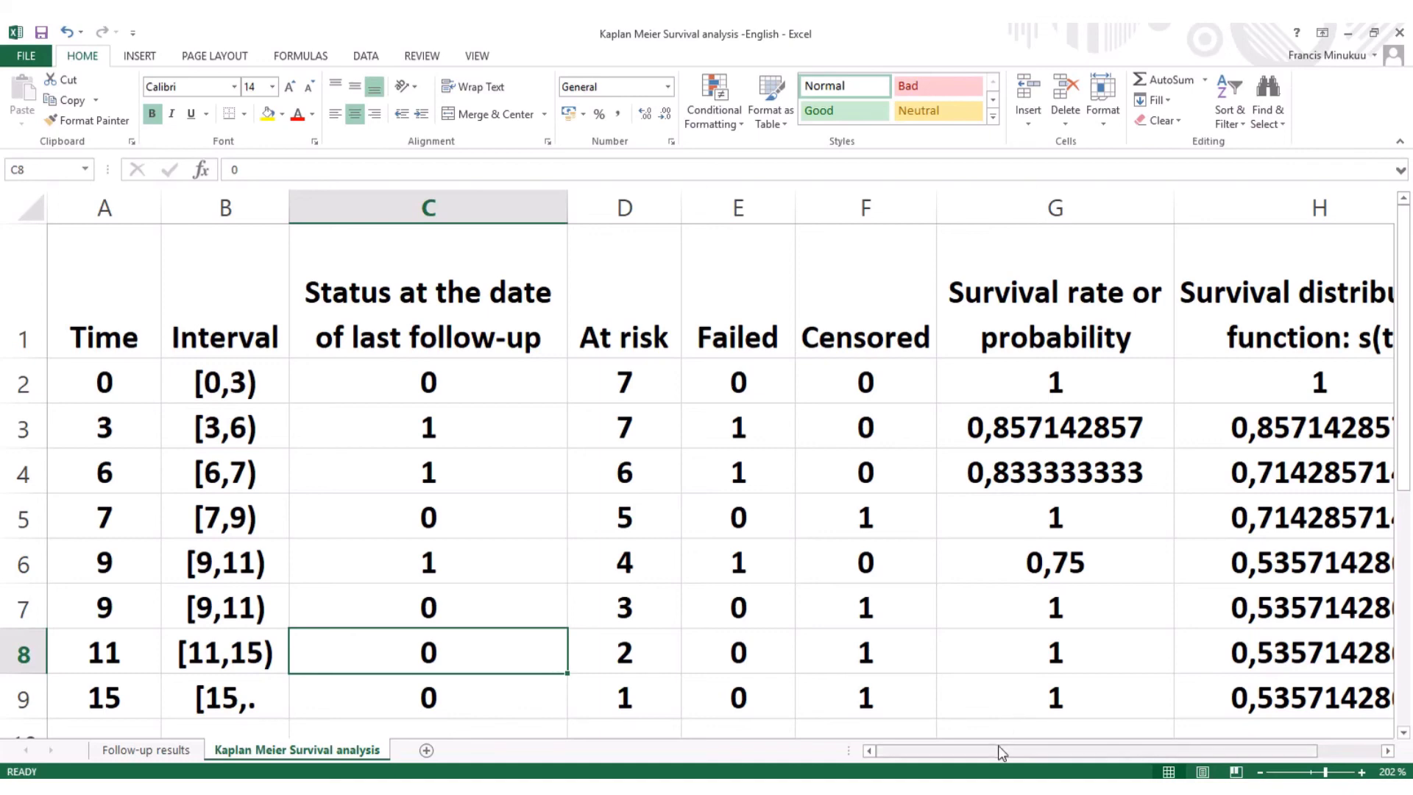
mouse_move(998, 752)
left_mouse_down()
mouse_move(1080, 750)
mouse_move(978, 759)
left_mouse_up()
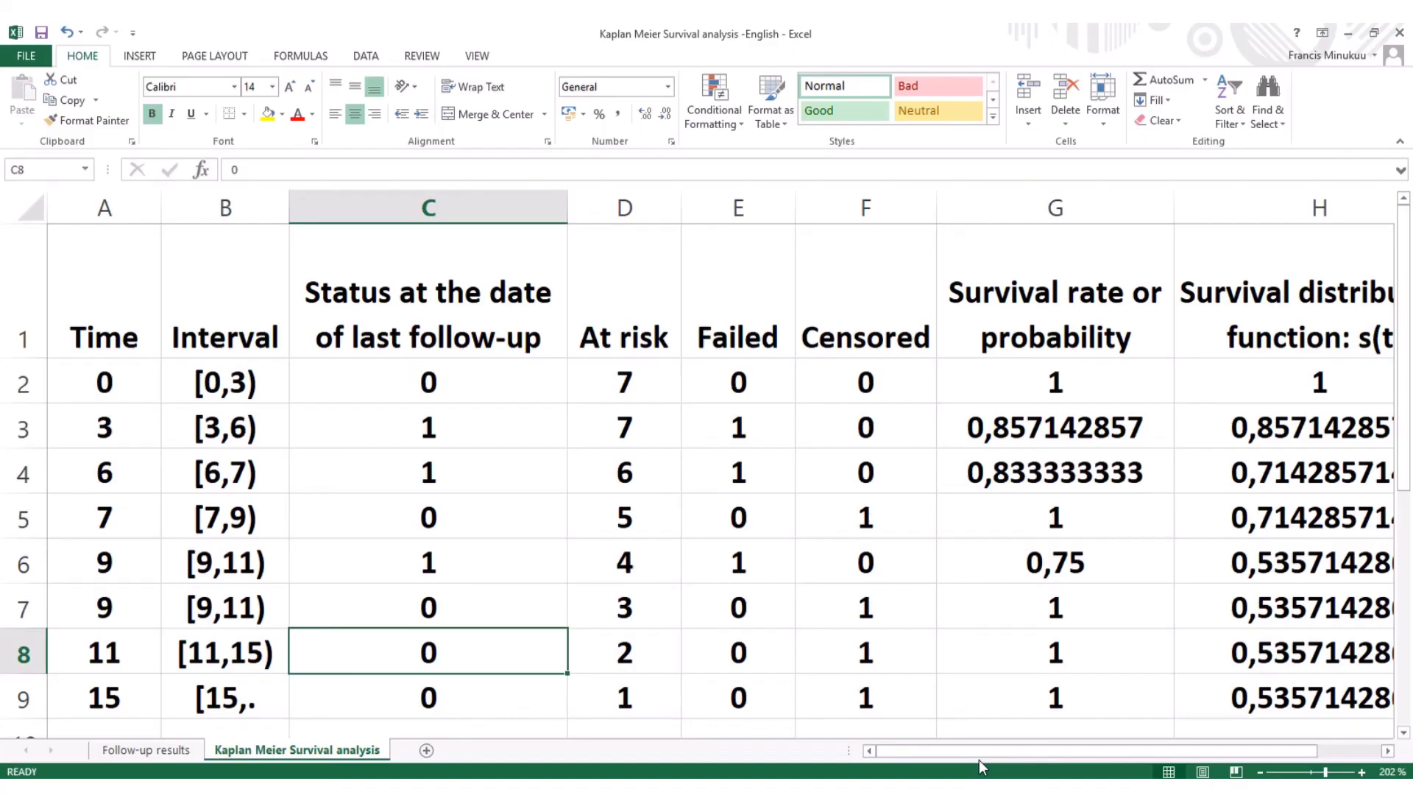
left_click_drag(979, 758, 1015, 747)
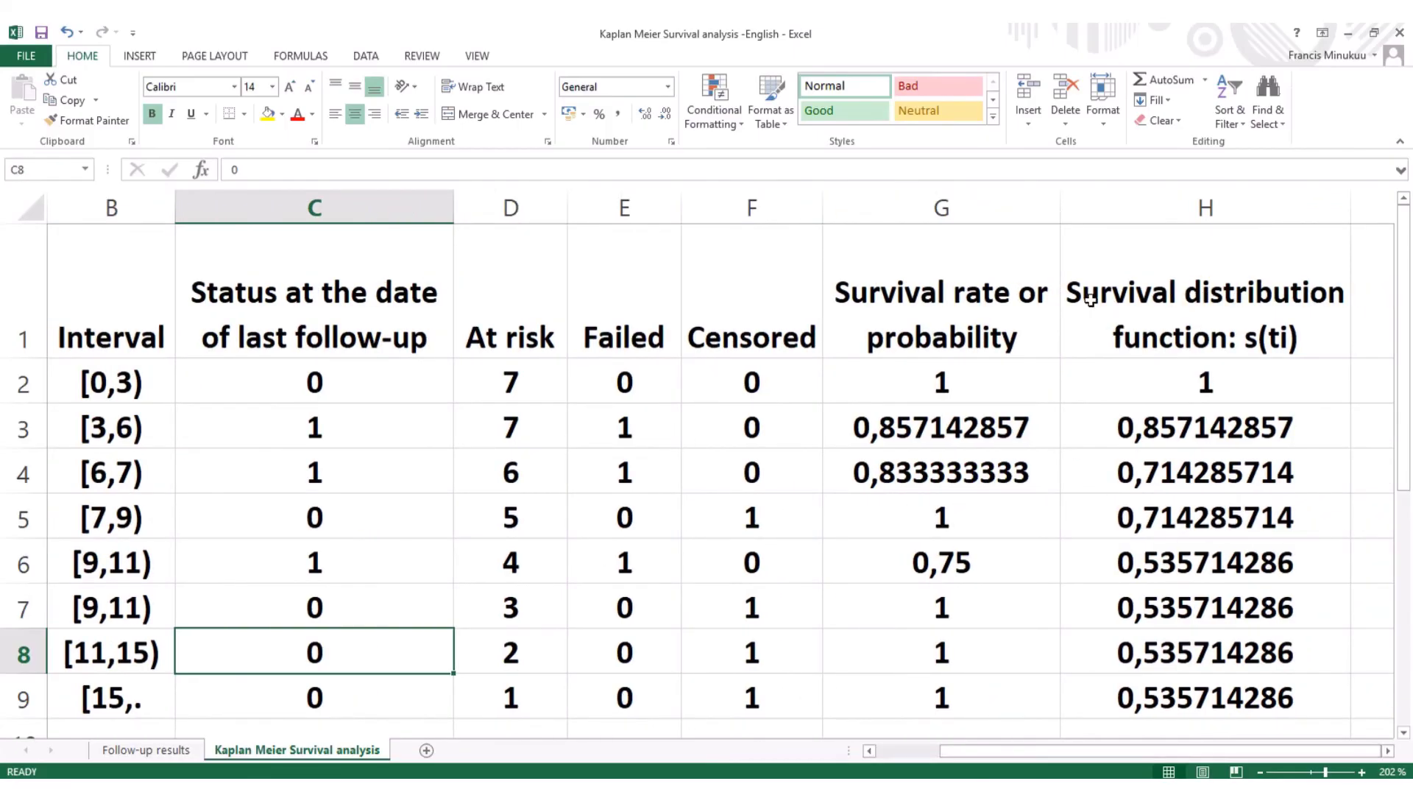
left_click_drag(956, 752, 816, 747)
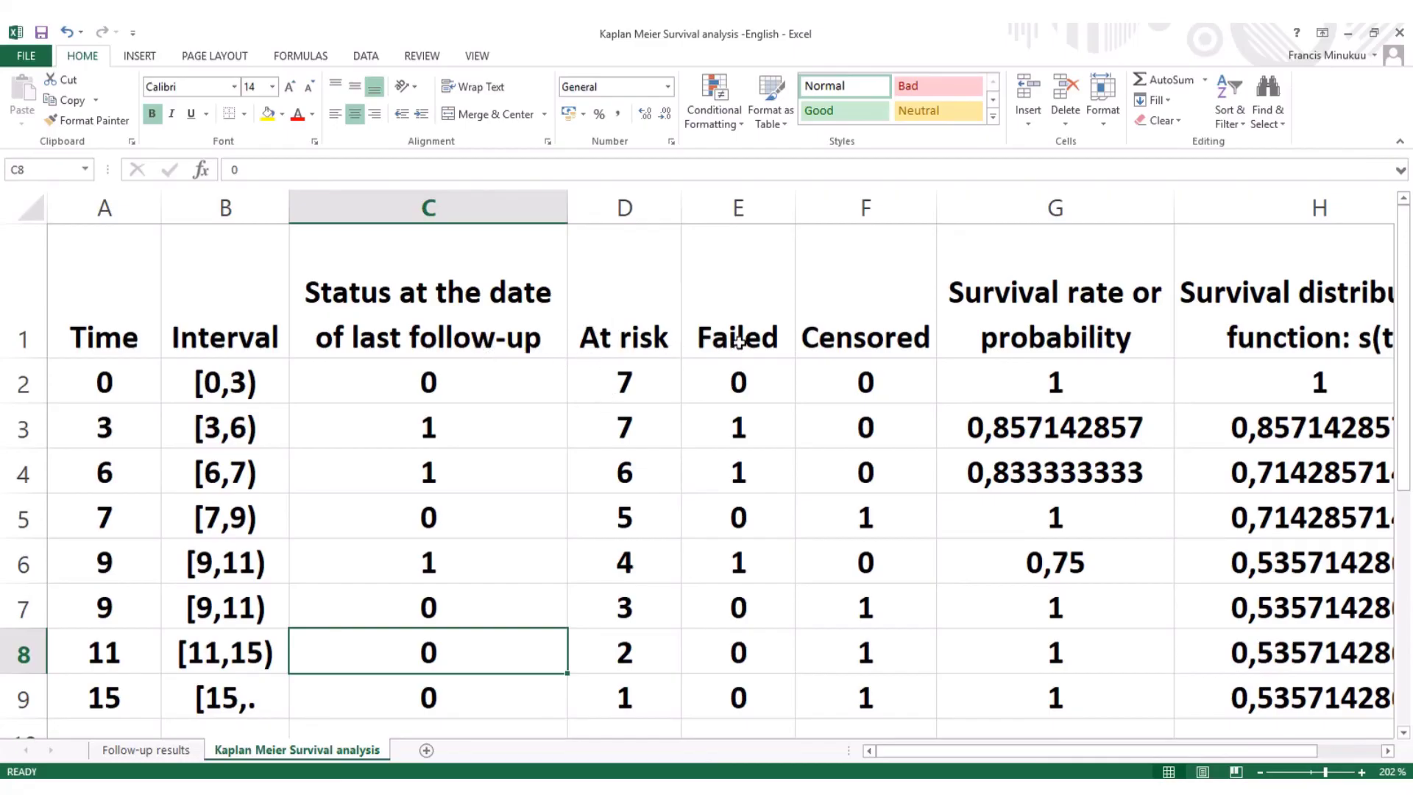
left_click(877, 341)
left_click_drag(879, 341, 880, 558)
left_click_drag(877, 700, 842, 351)
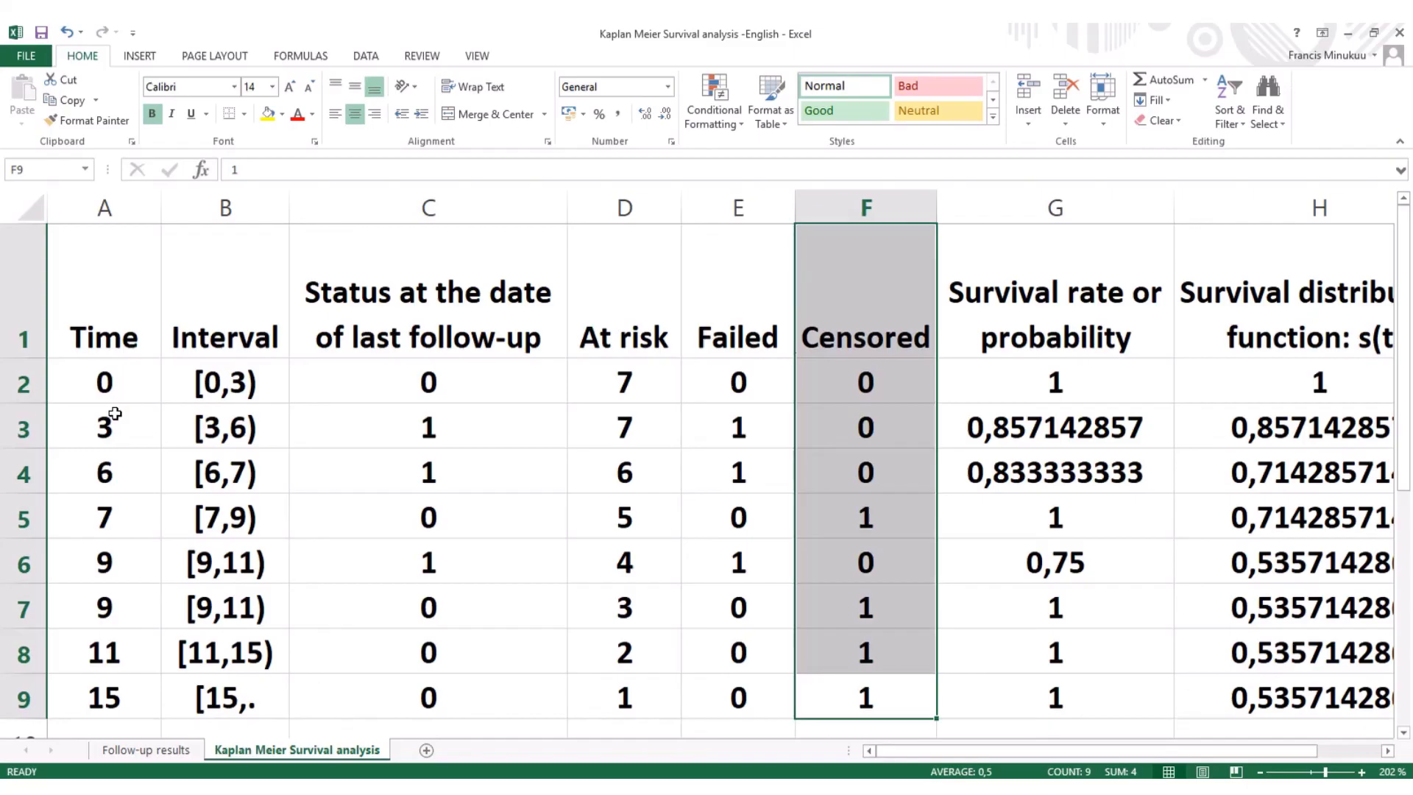
Step: Highlight the Time header in A1 and the Censored header in F1 with a yellow fill
left_click(114, 329)
left_click(268, 114)
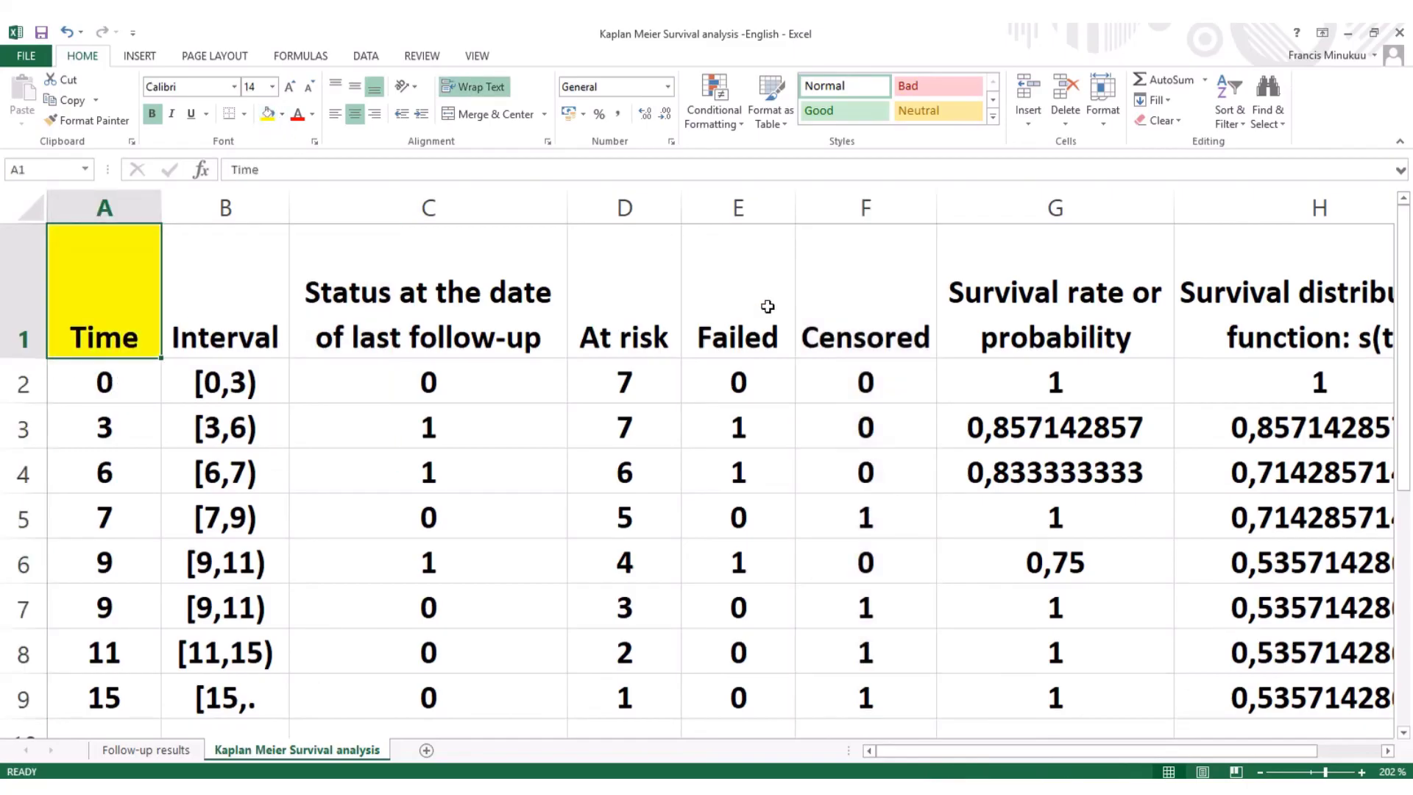
left_click(857, 318)
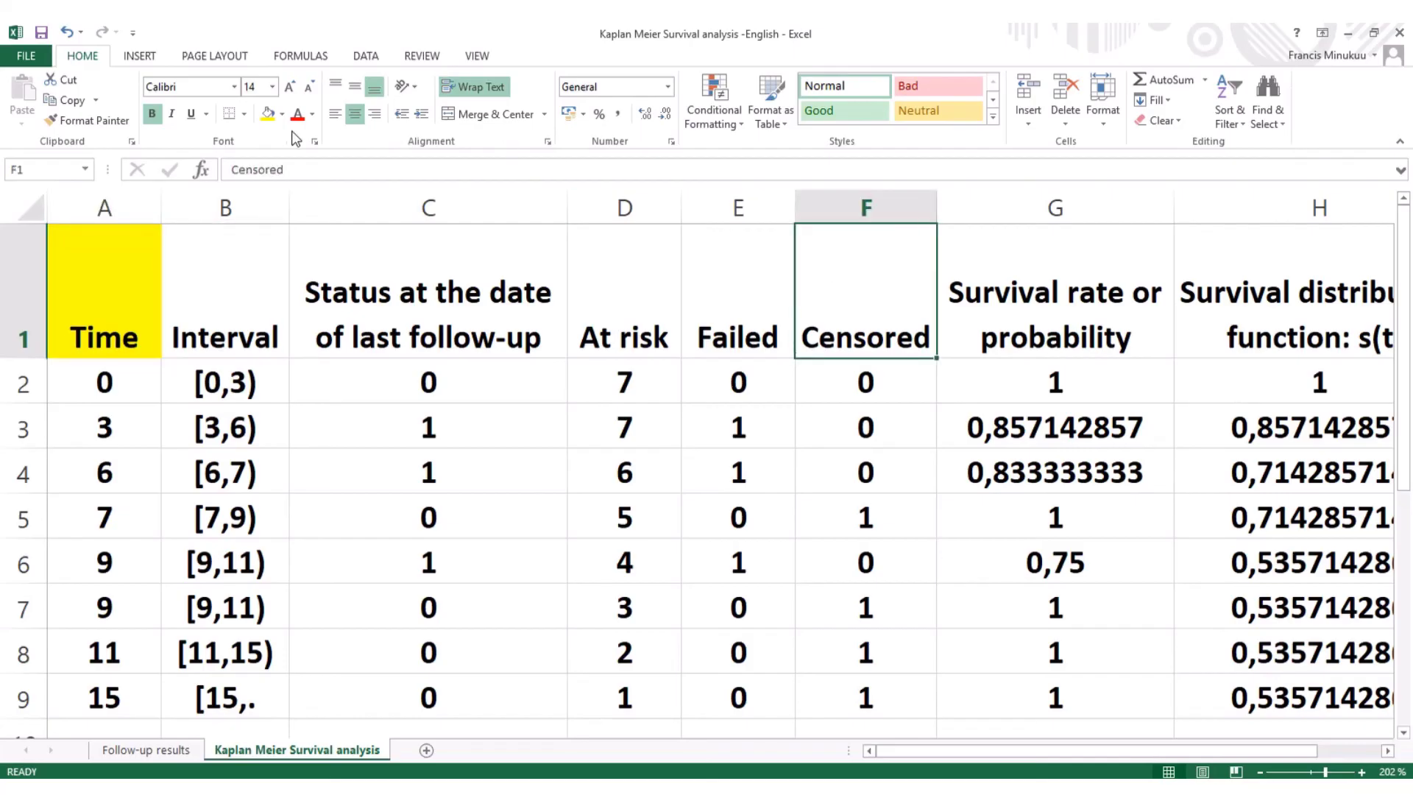
left_click(268, 116)
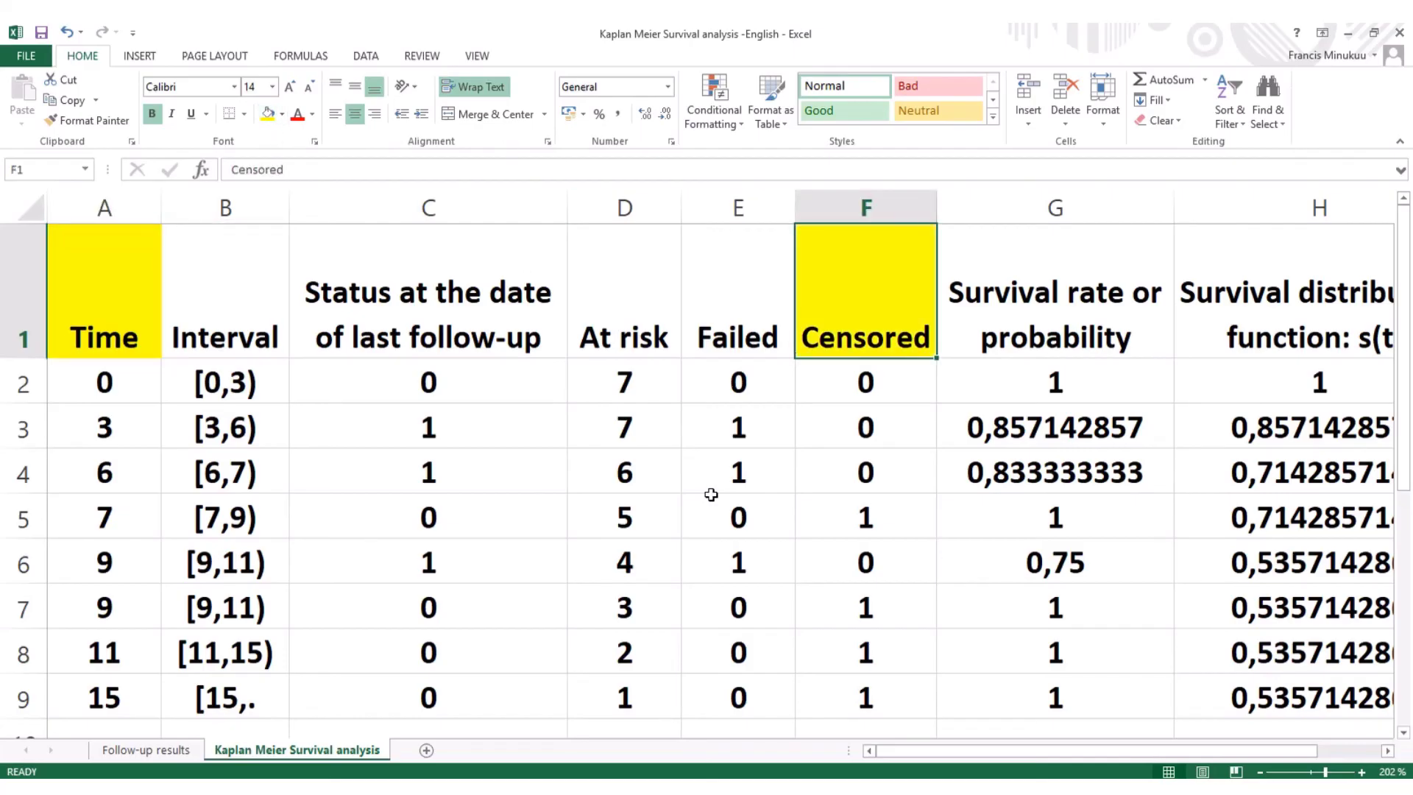